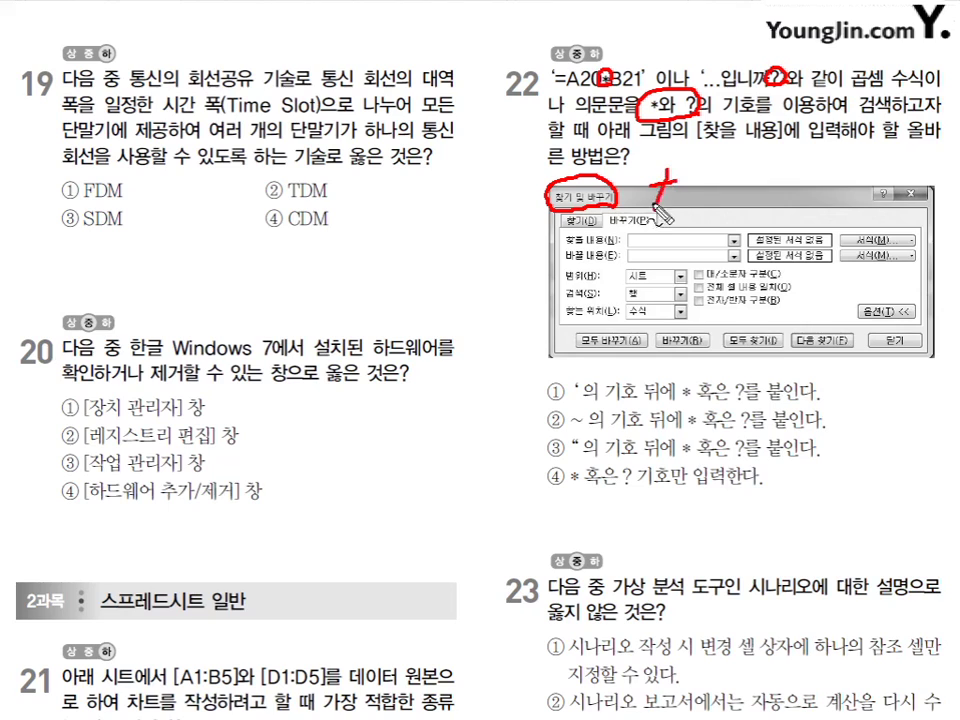
Step: Handwrite a question mark beside the asterisk on question 22's dialog picture, circle both, and add a tilde stroke below
drag(717, 168, 724, 200)
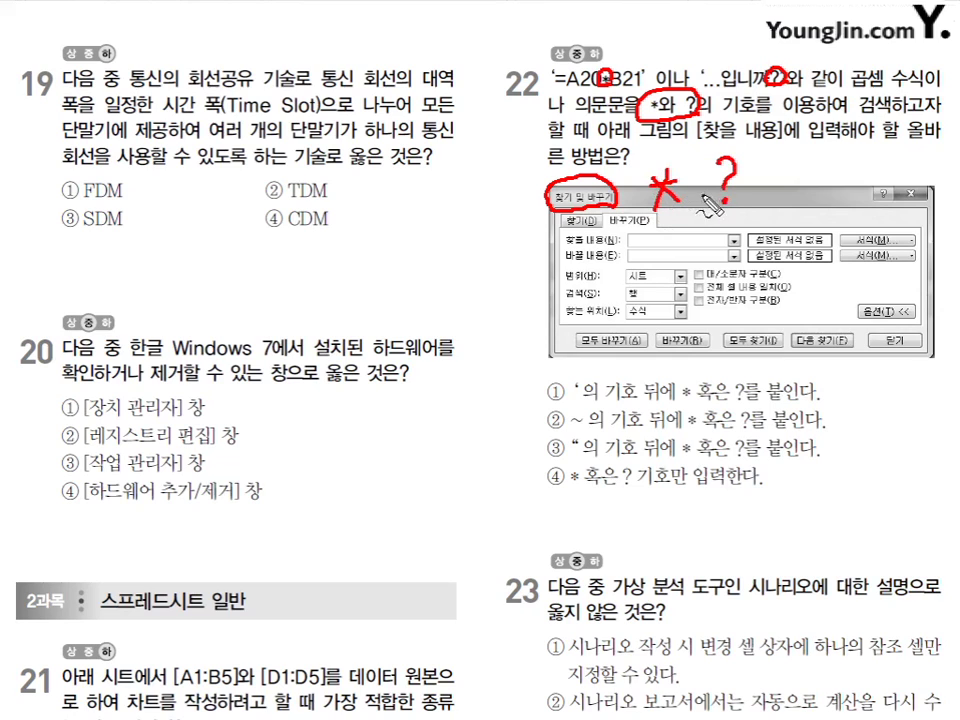
mouse_move(718, 215)
mouse_down()
mouse_move(700, 226)
mouse_move(663, 218)
mouse_move(652, 172)
mouse_move(708, 148)
mouse_move(740, 163)
mouse_up()
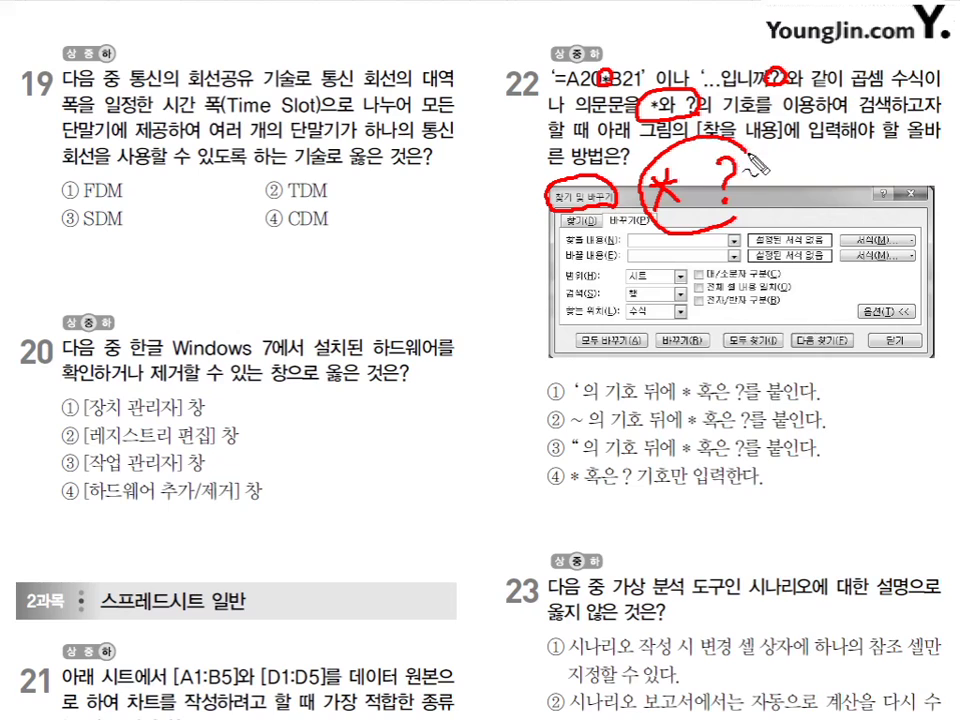
mouse_move(555, 262)
mouse_down()
mouse_move(560, 246)
mouse_move(612, 217)
mouse_up()
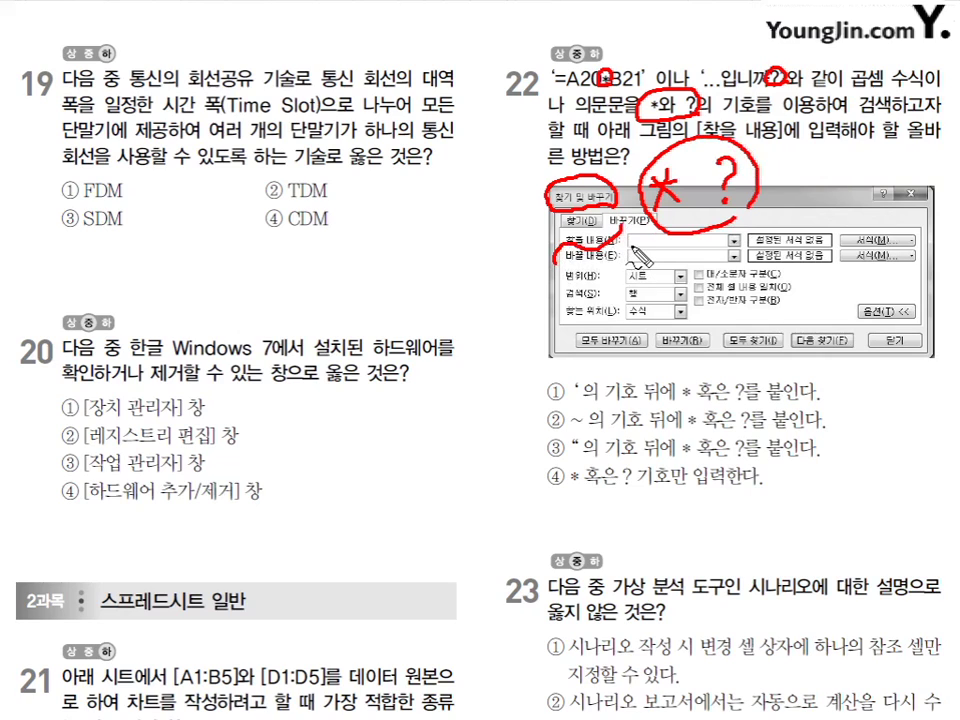
Step: Handwrite "*, ?" over question 22's dialog picture, circle it, put a tilde in front, and clear the annotations
mouse_move(554, 323)
mouse_down()
mouse_move(582, 315)
mouse_move(557, 327)
mouse_up()
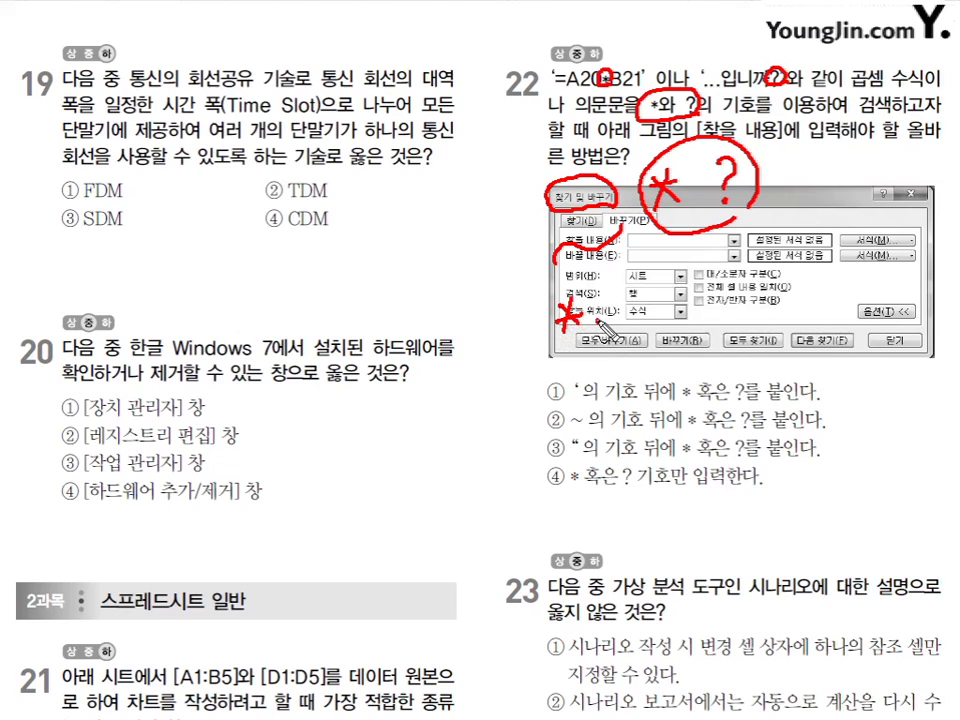
mouse_move(622, 288)
mouse_down()
mouse_move(638, 292)
mouse_move(629, 306)
mouse_up()
click(629, 317)
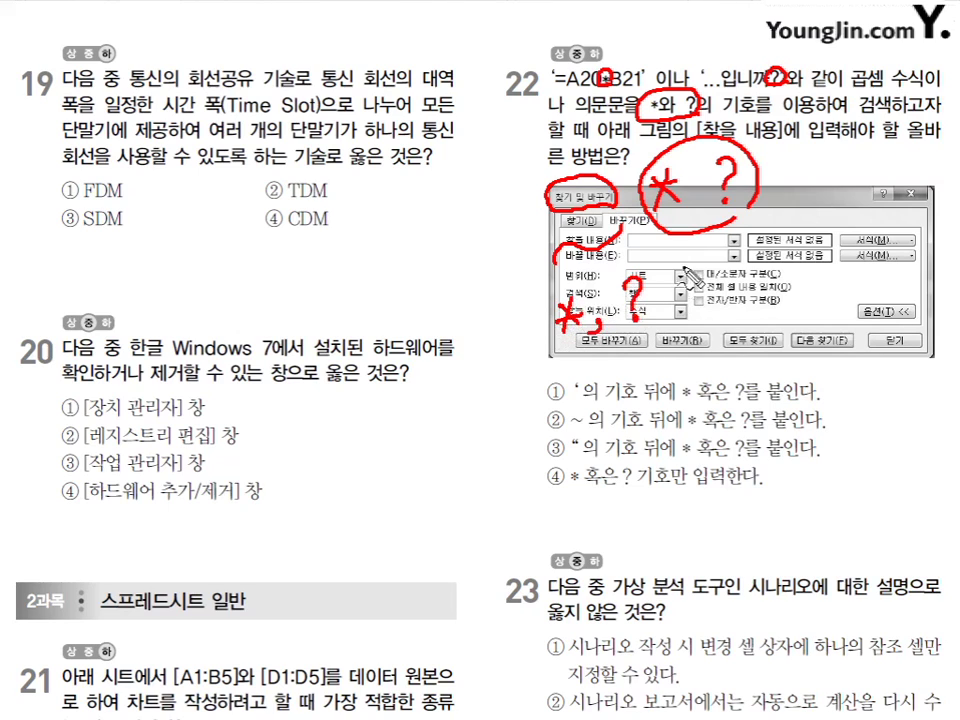
mouse_move(642, 333)
mouse_down()
mouse_move(565, 348)
mouse_move(542, 295)
mouse_move(610, 272)
mouse_move(672, 318)
mouse_up()
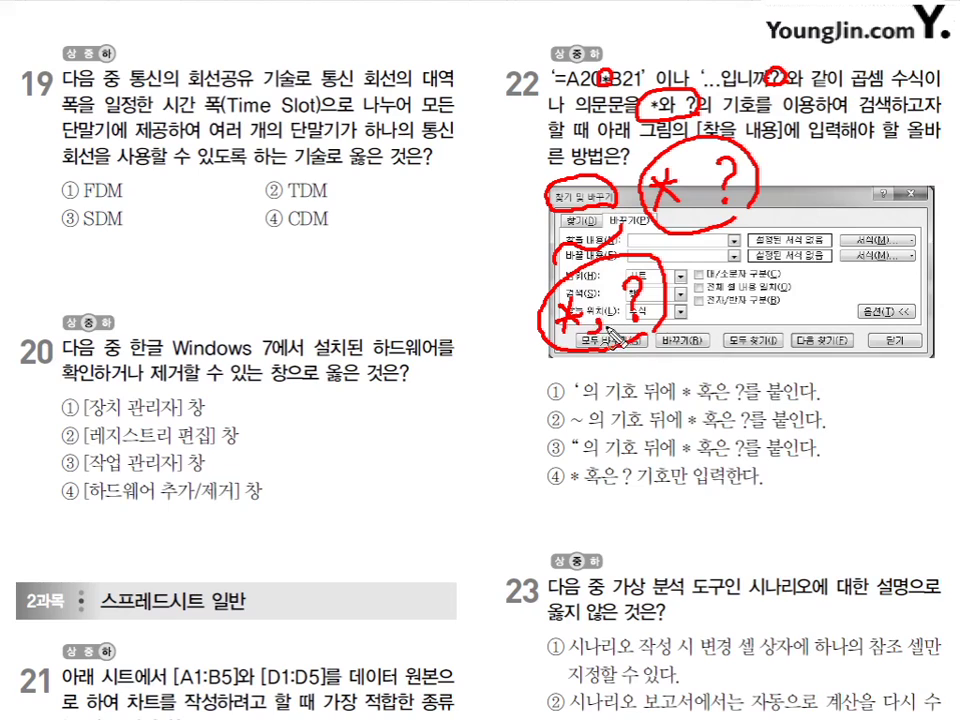
drag(470, 350, 530, 318)
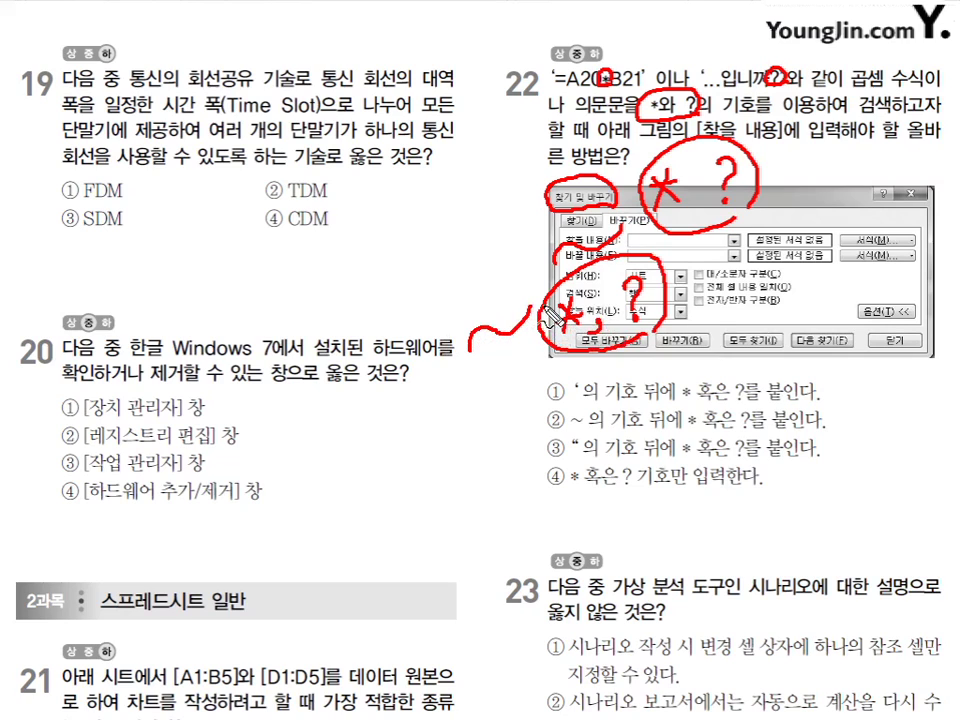
key(Escape)
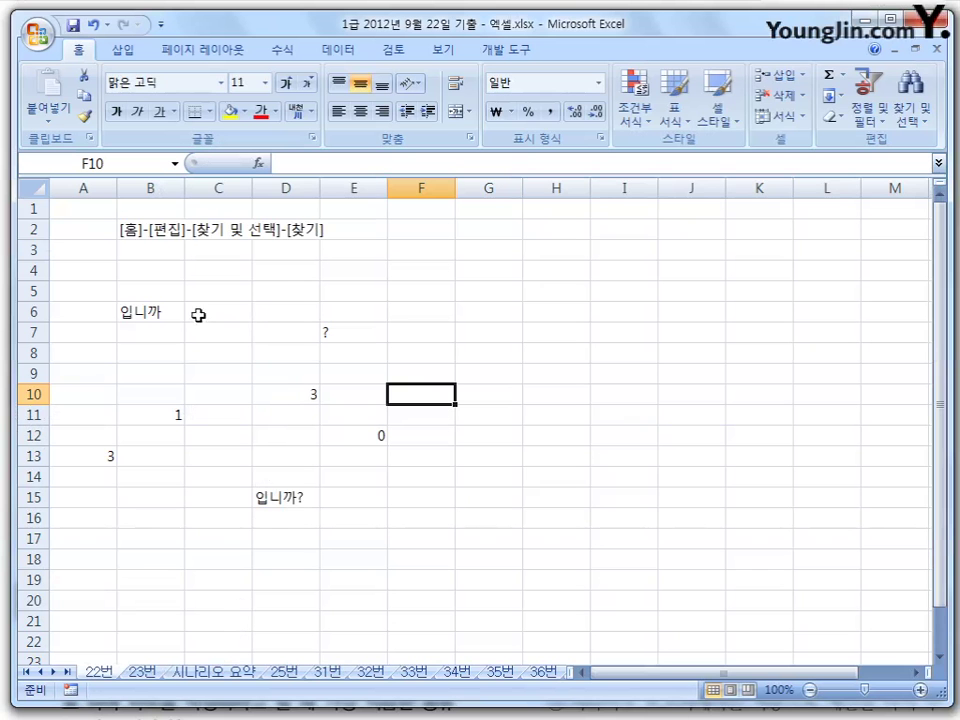
Step: In Excel, examine the contents and formulas of cells B6, E7, D10, B11, A13, E12 and D15 on sheet 22번
click(155, 314)
click(343, 332)
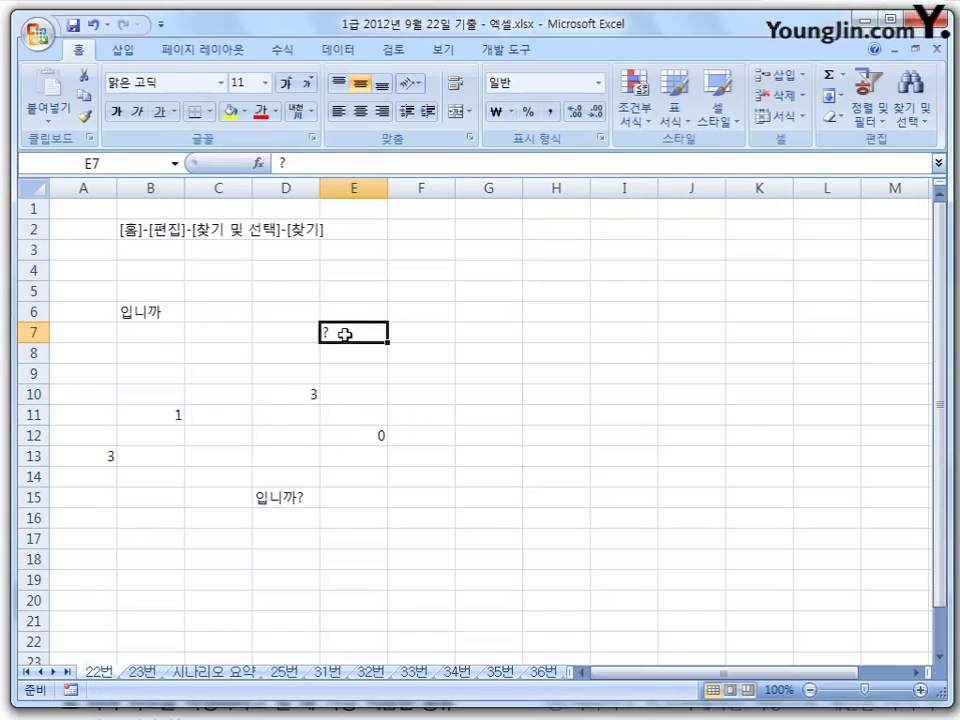
click(289, 394)
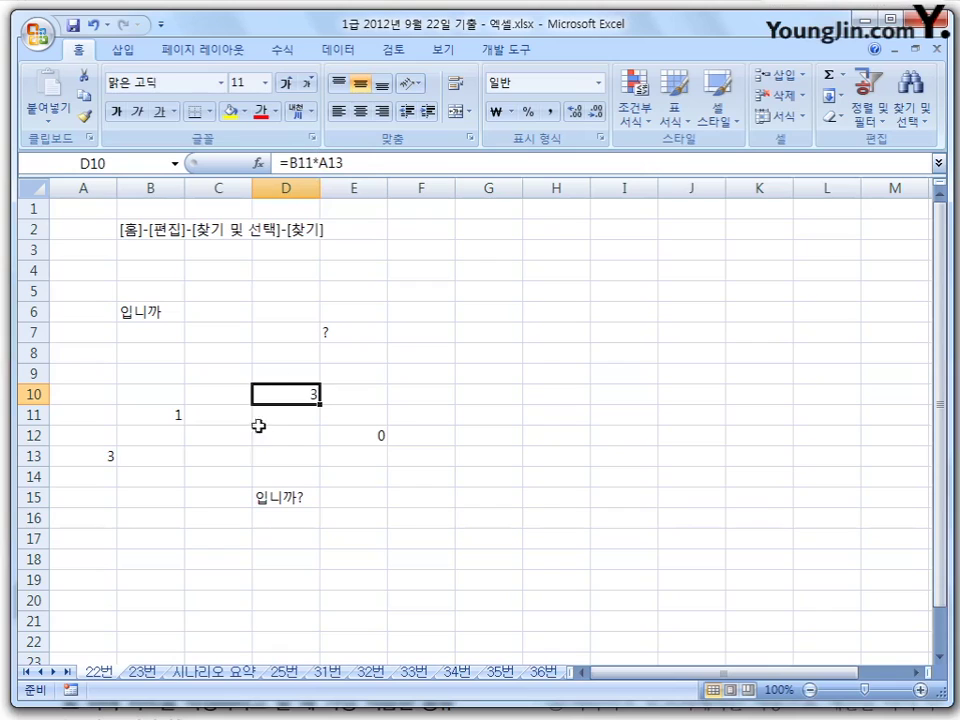
click(174, 414)
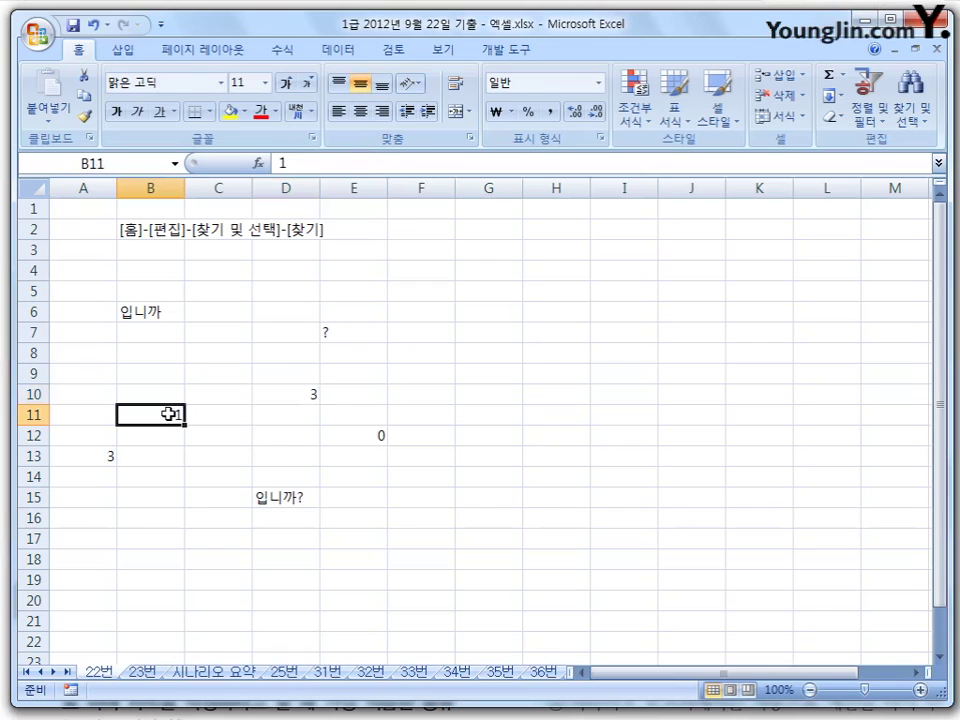
click(110, 460)
click(373, 435)
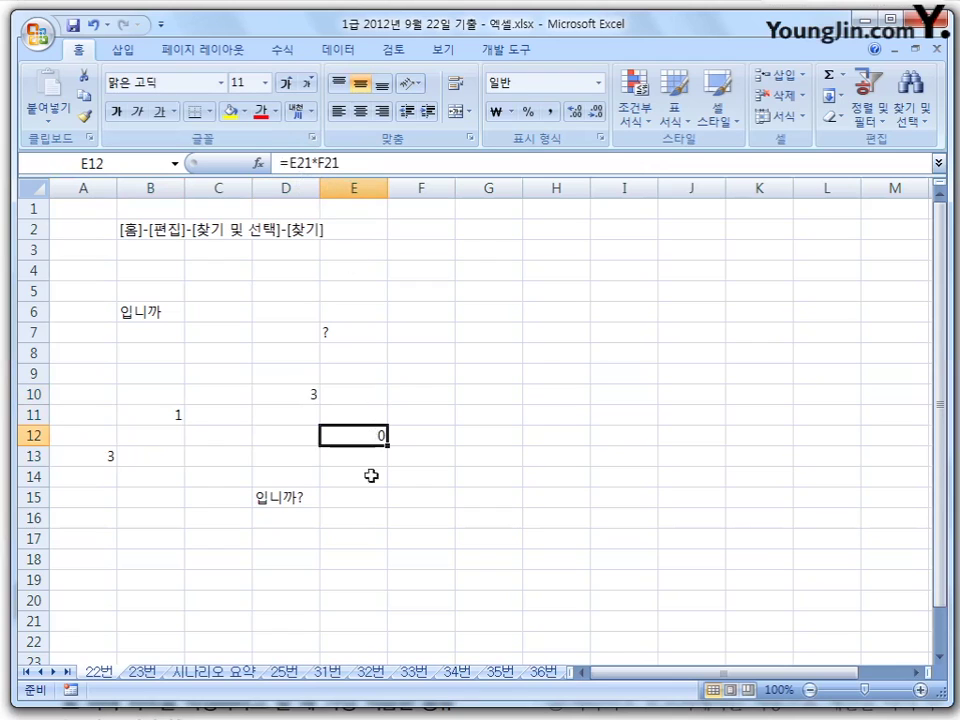
click(300, 495)
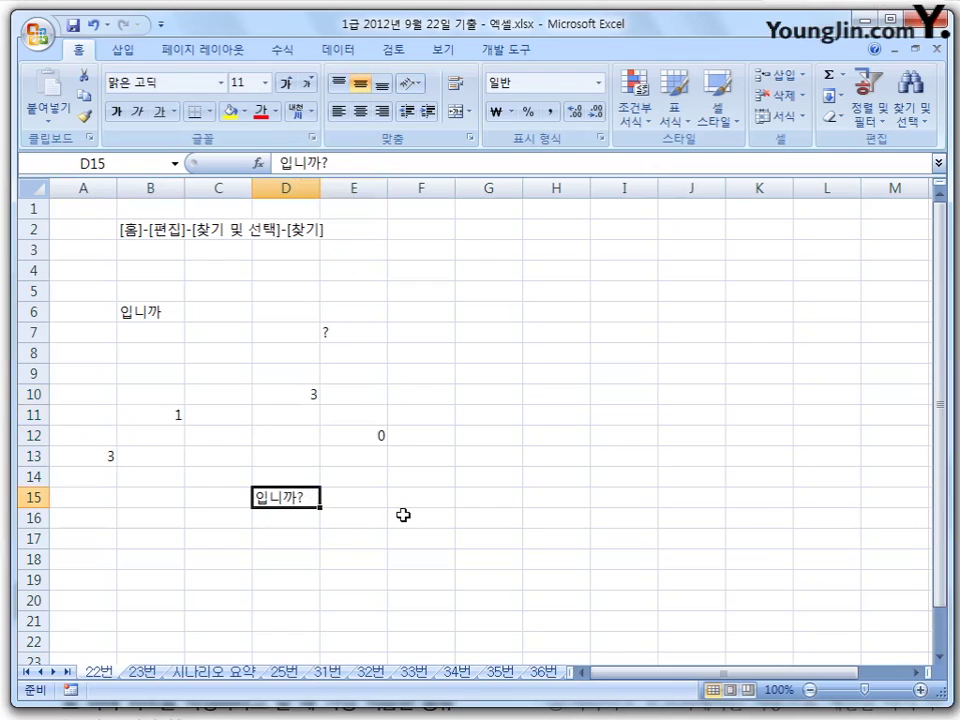
Step: Select cell B4, open the Find dialog, and place it clear of most of the sheet's data
click(162, 265)
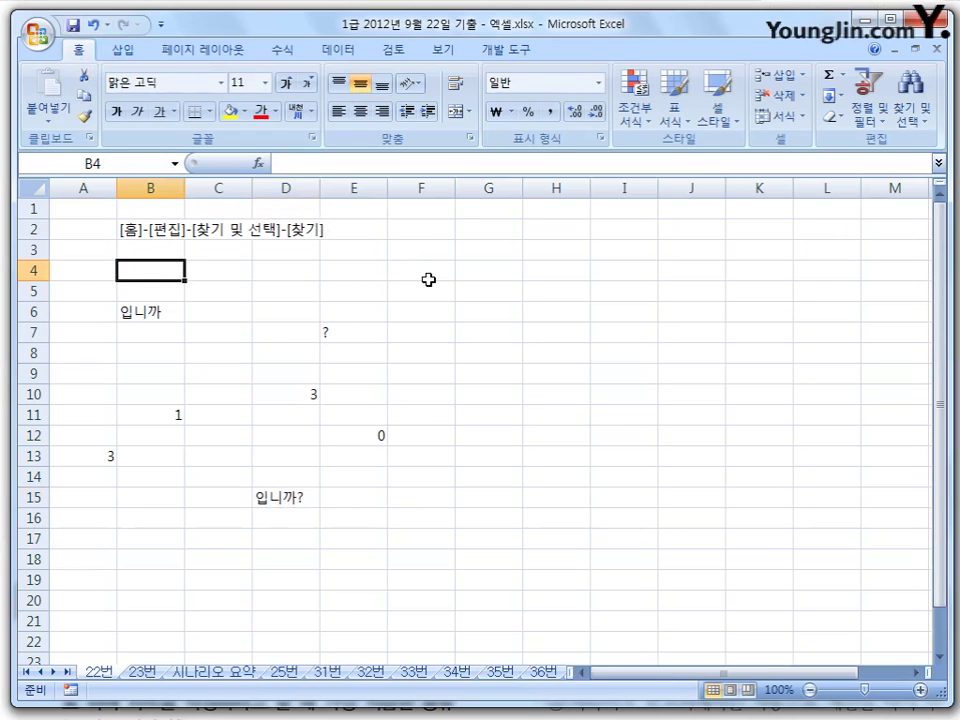
click(911, 88)
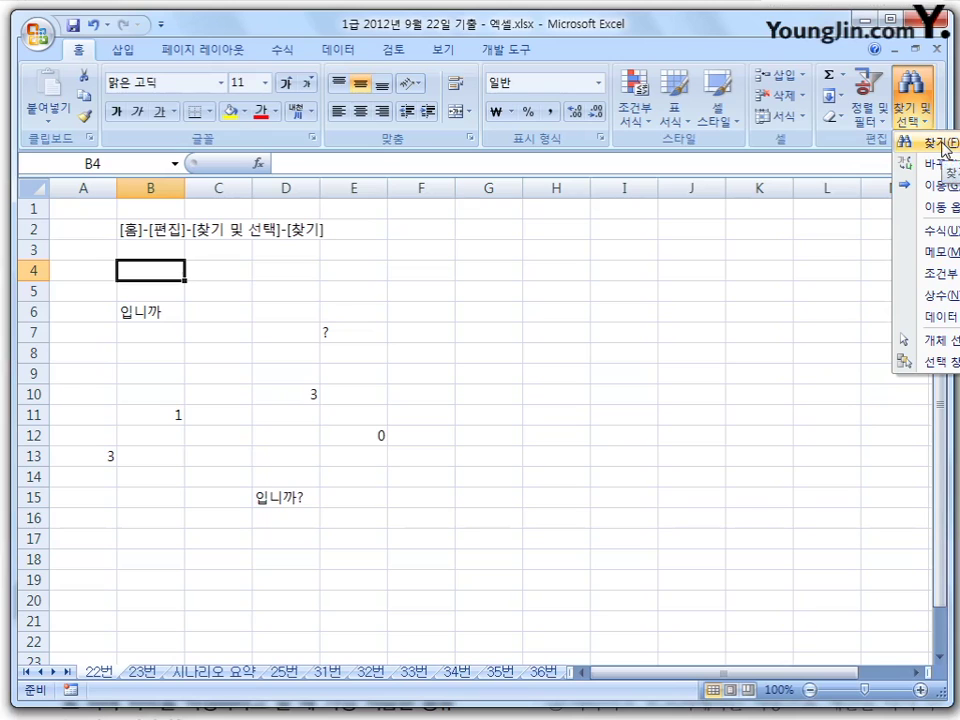
drag(722, 34, 581, 32)
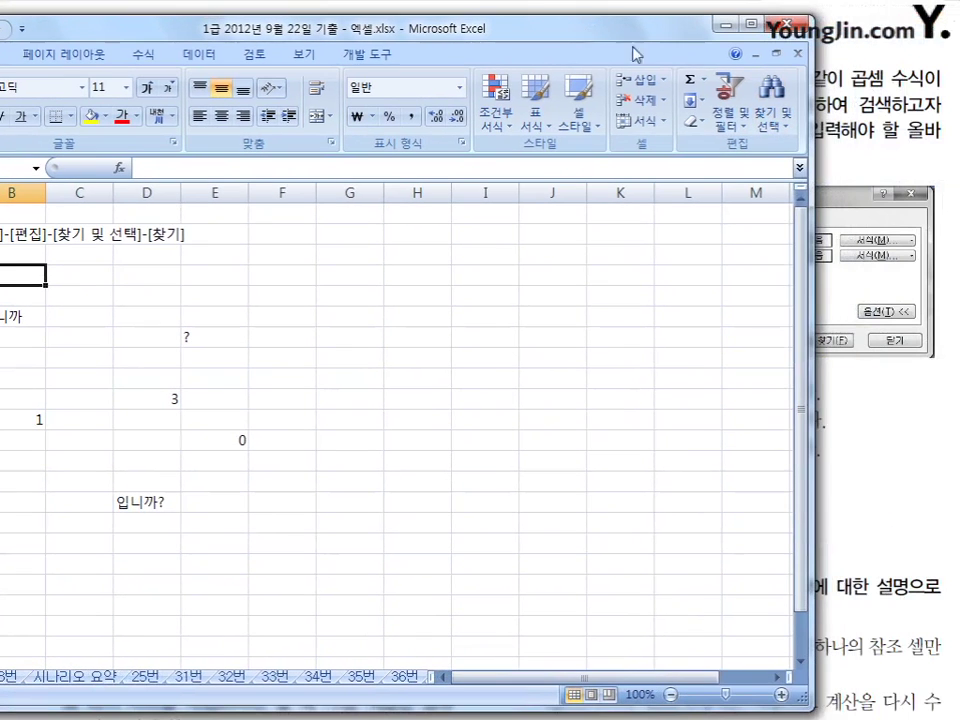
click(773, 102)
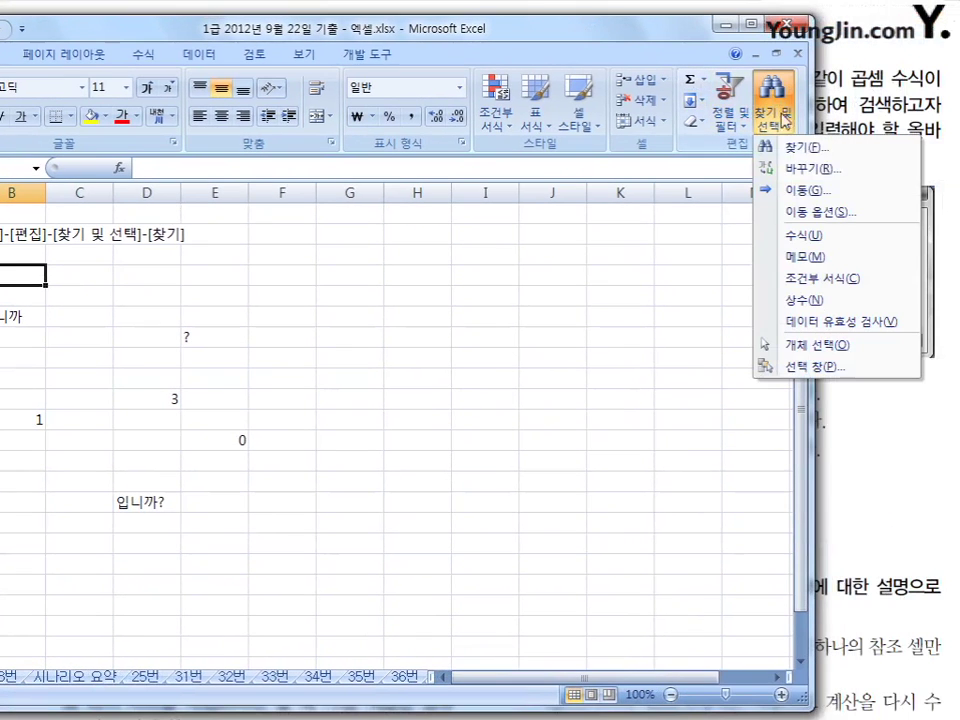
click(820, 150)
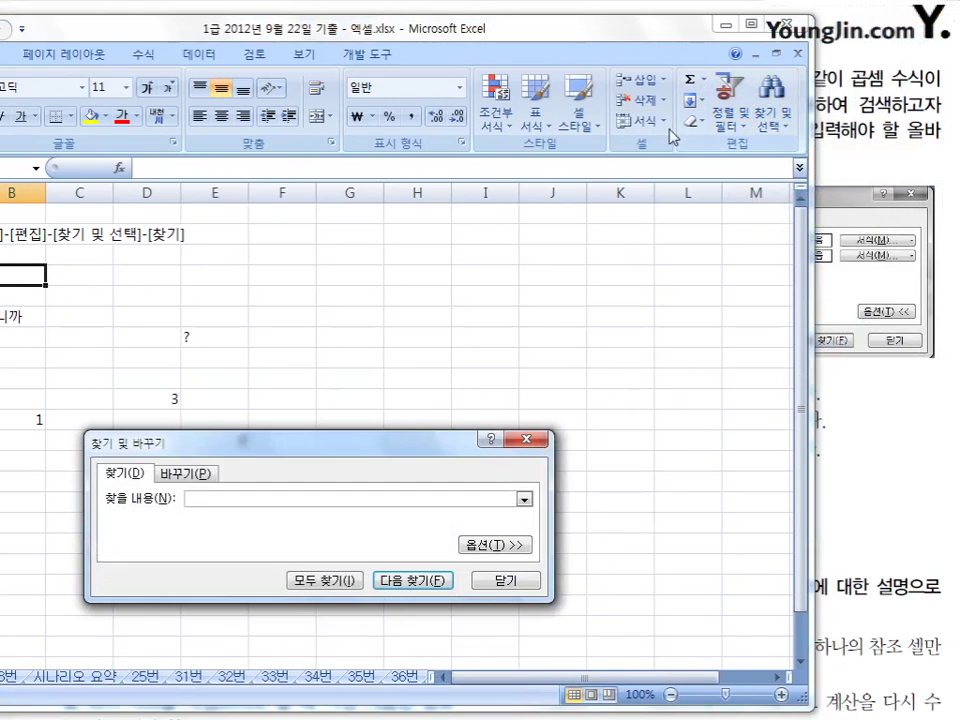
drag(581, 41, 720, 26)
drag(418, 437, 716, 248)
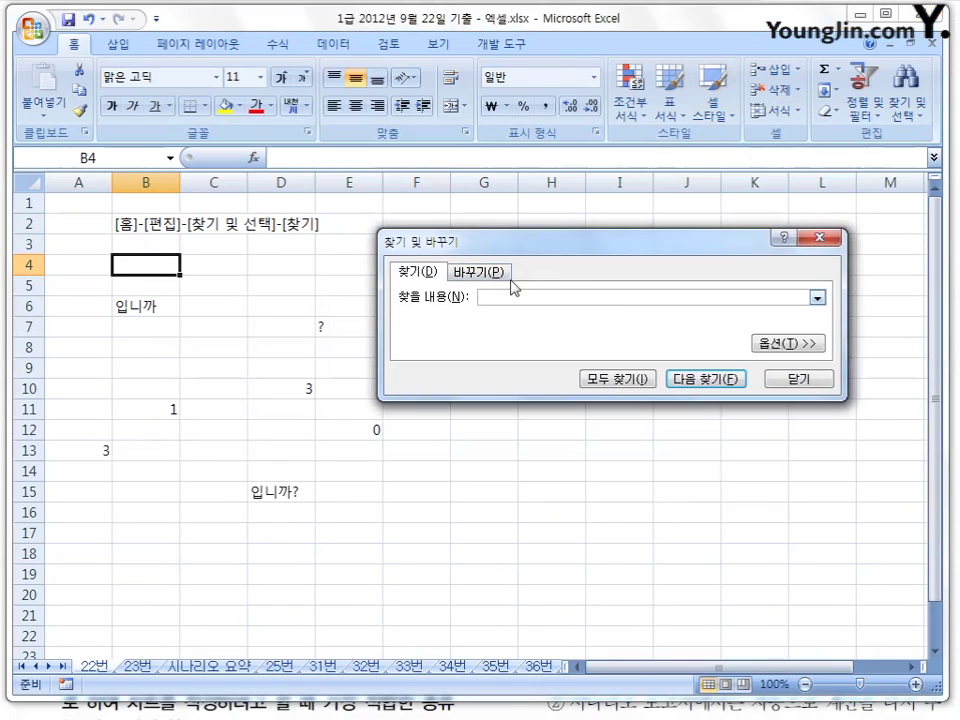
Step: Check the Replace page of the dialog, return to Find, and expand the search options
click(487, 272)
click(432, 272)
click(785, 338)
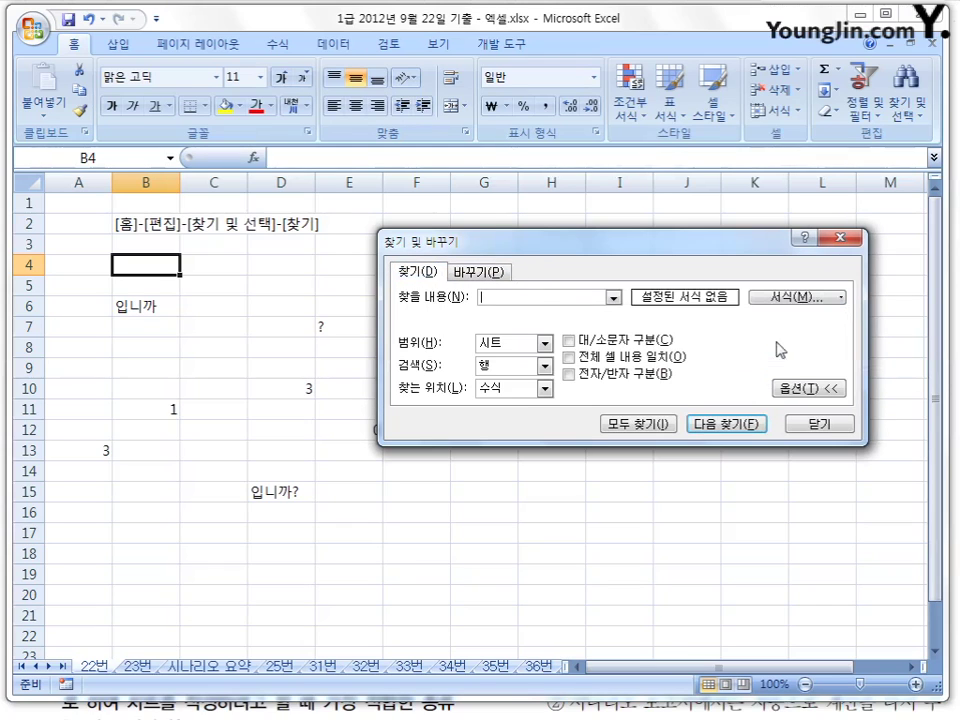
Step: Search the sheet for literal question marks with "~?" and step repeatedly through the matches
click(489, 297)
key(BackSpace)
text(~?)
click(727, 424)
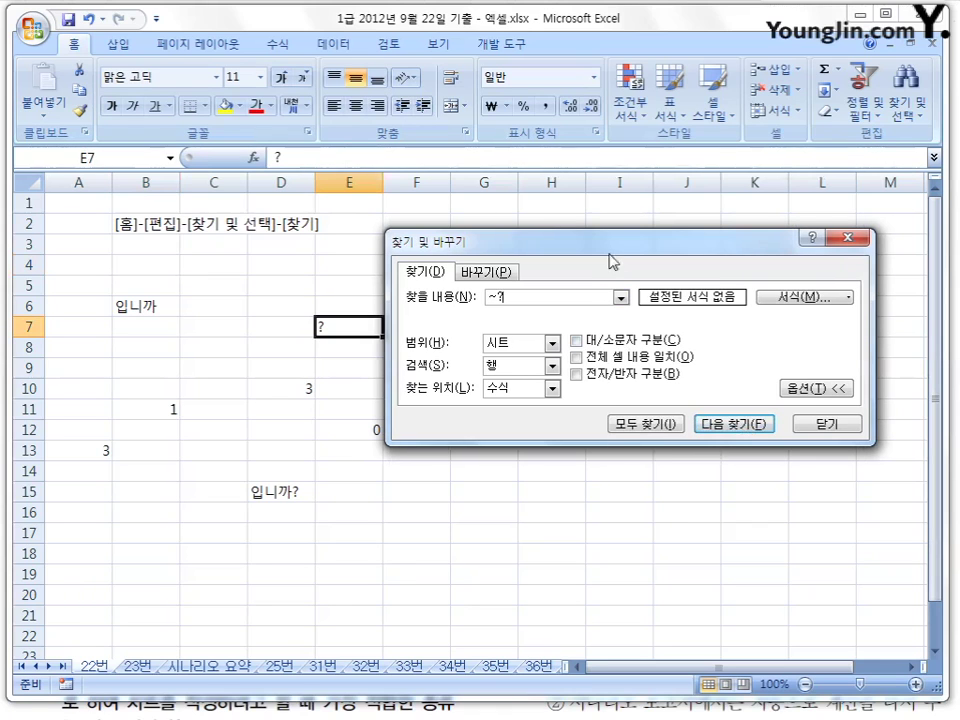
drag(615, 250, 647, 229)
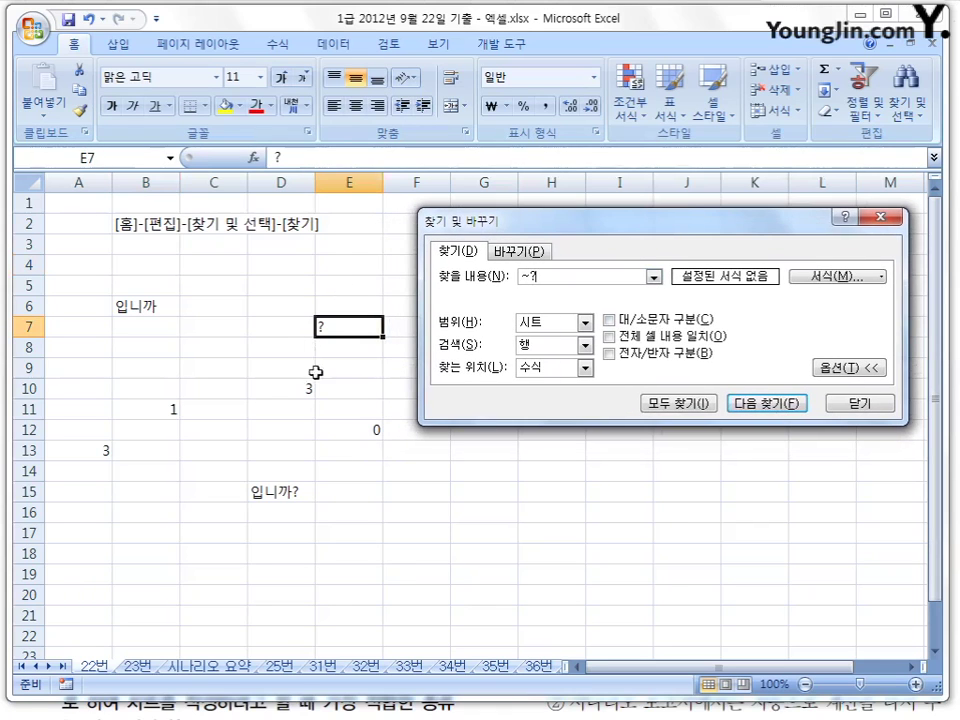
click(752, 404)
click(752, 404)
click(752, 404)
click(752, 404)
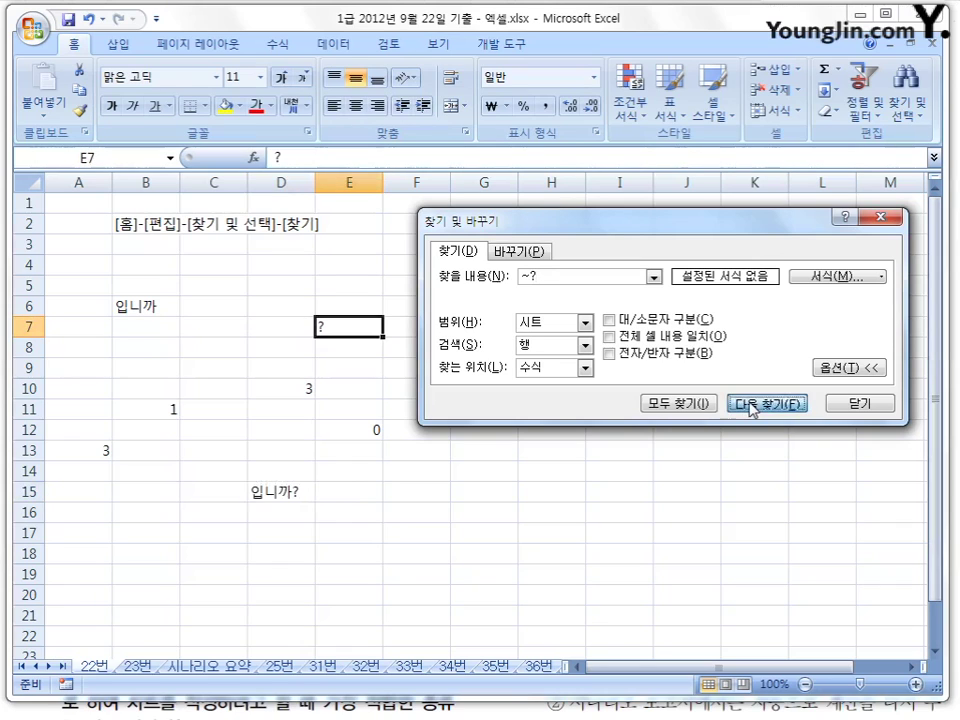
click(752, 404)
click(752, 404)
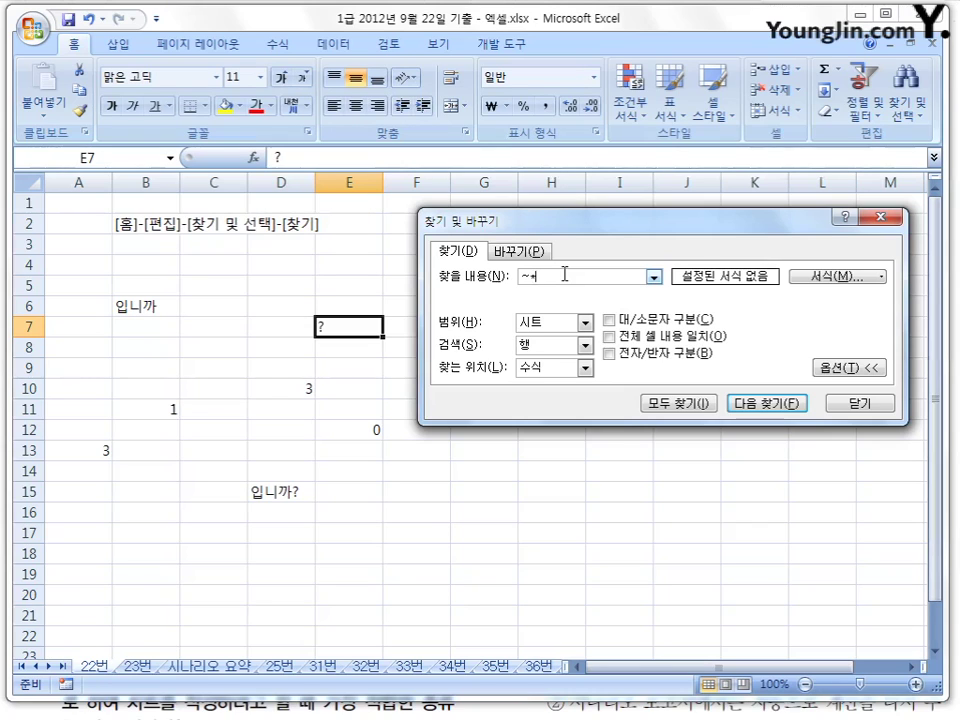
Step: Search the sheet for literal asterisks with "~*", step repeatedly through the matching formulas, and close the Find dialog
click(770, 405)
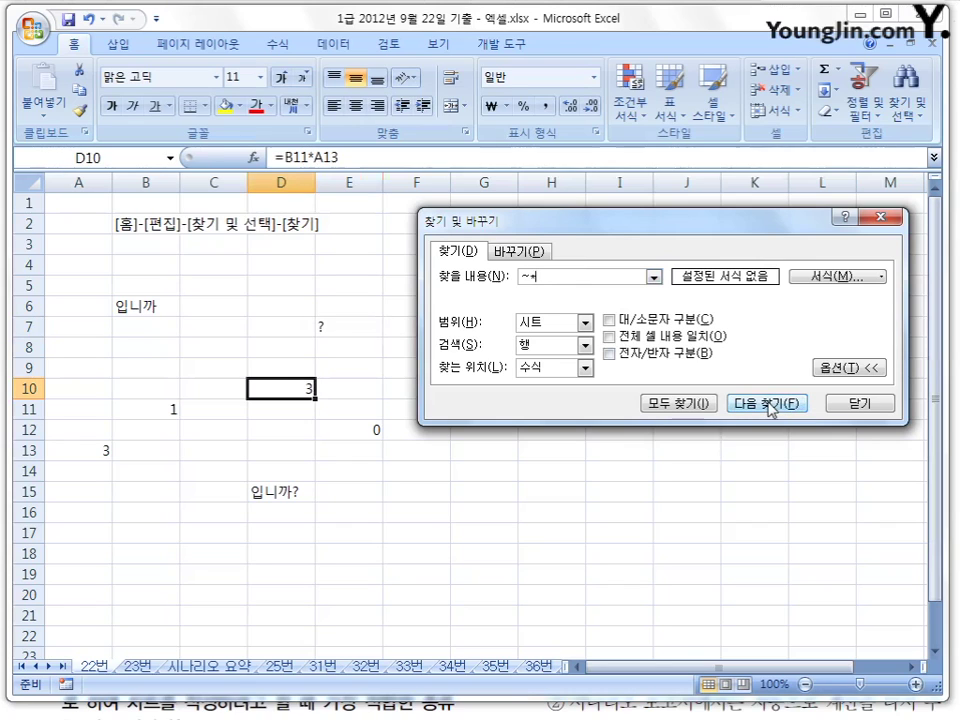
text(*)
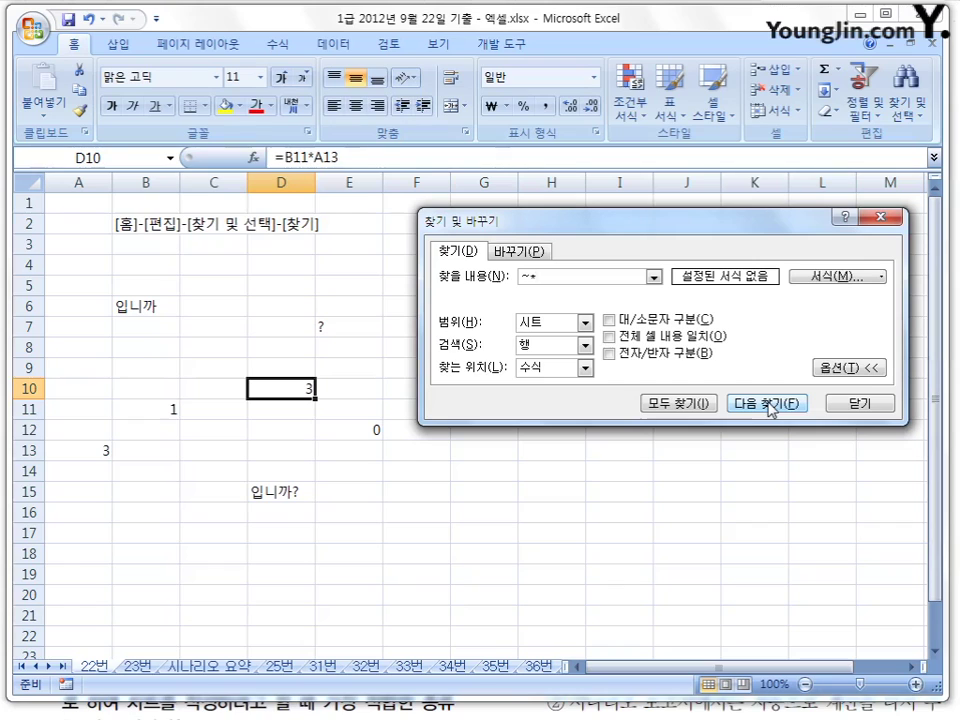
click(770, 405)
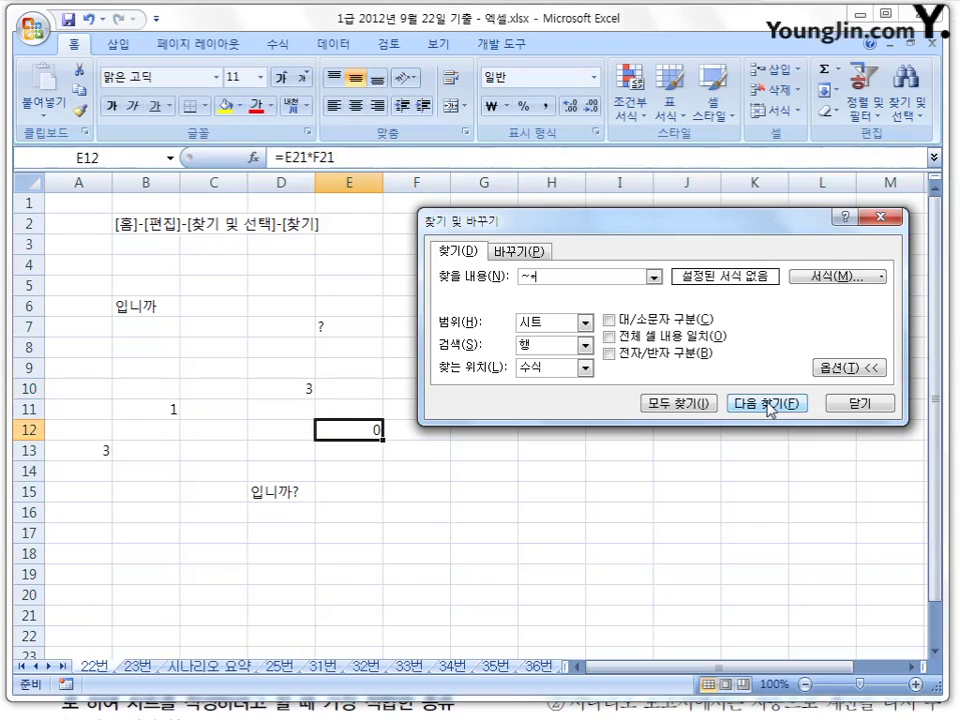
click(770, 405)
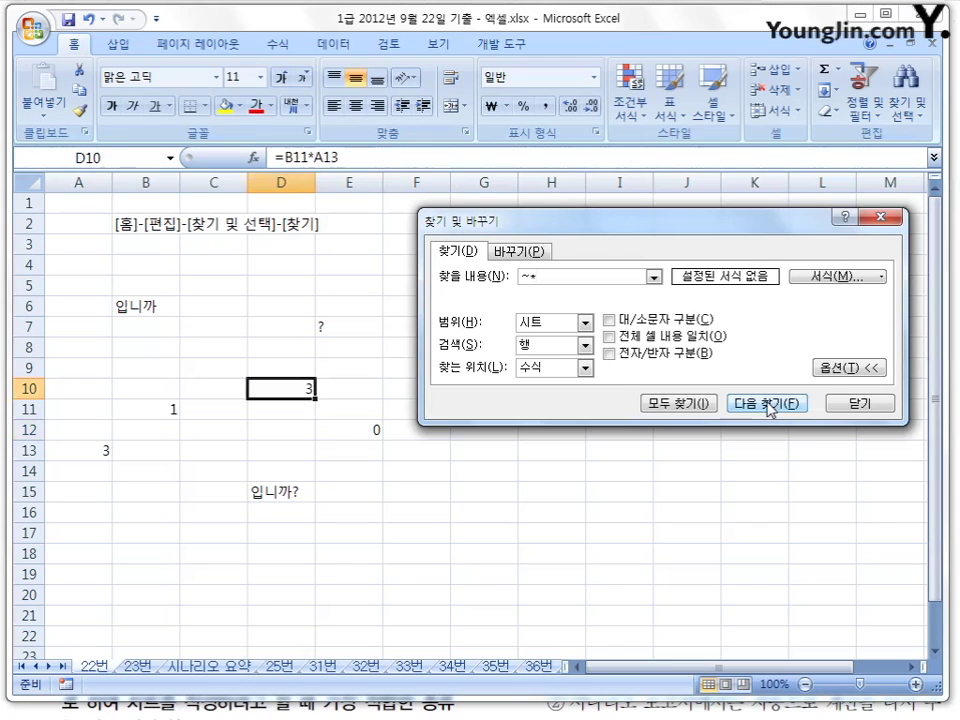
click(770, 405)
click(770, 405)
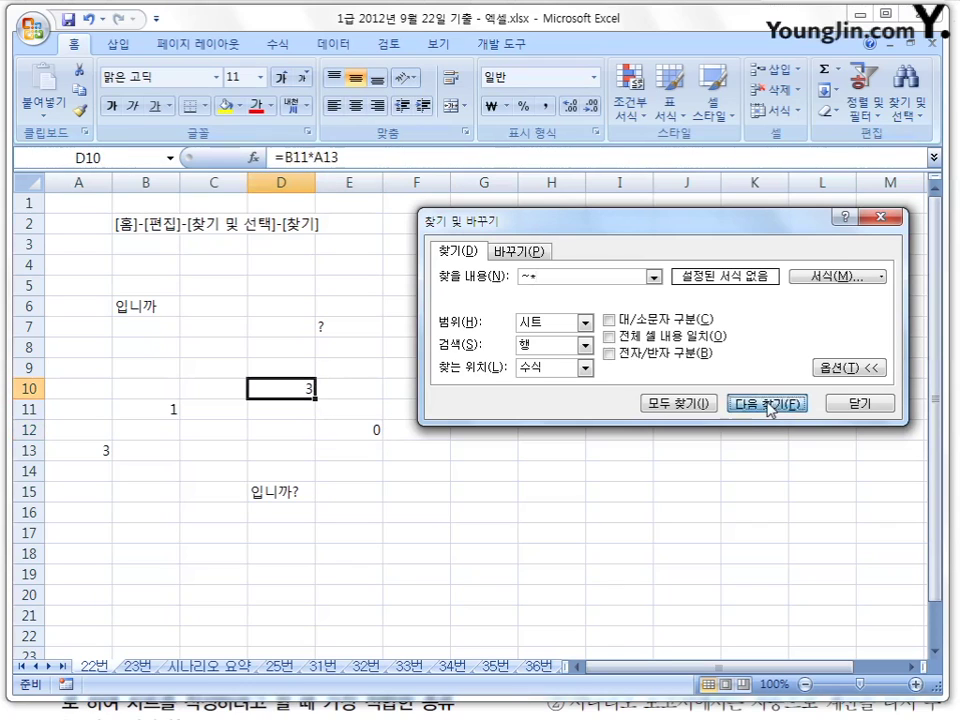
click(770, 405)
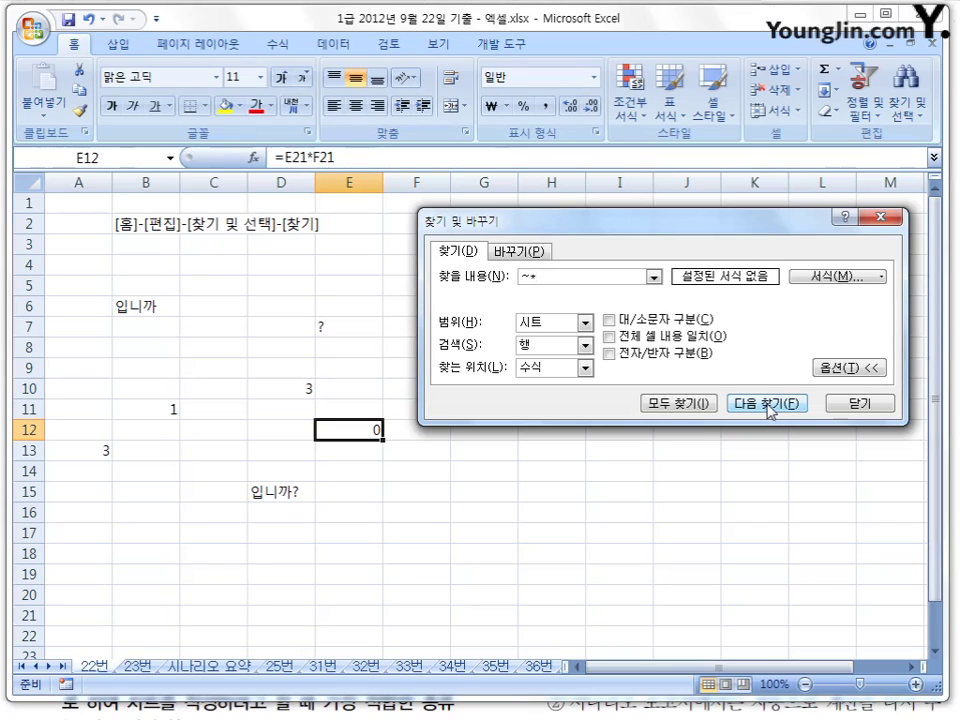
click(862, 405)
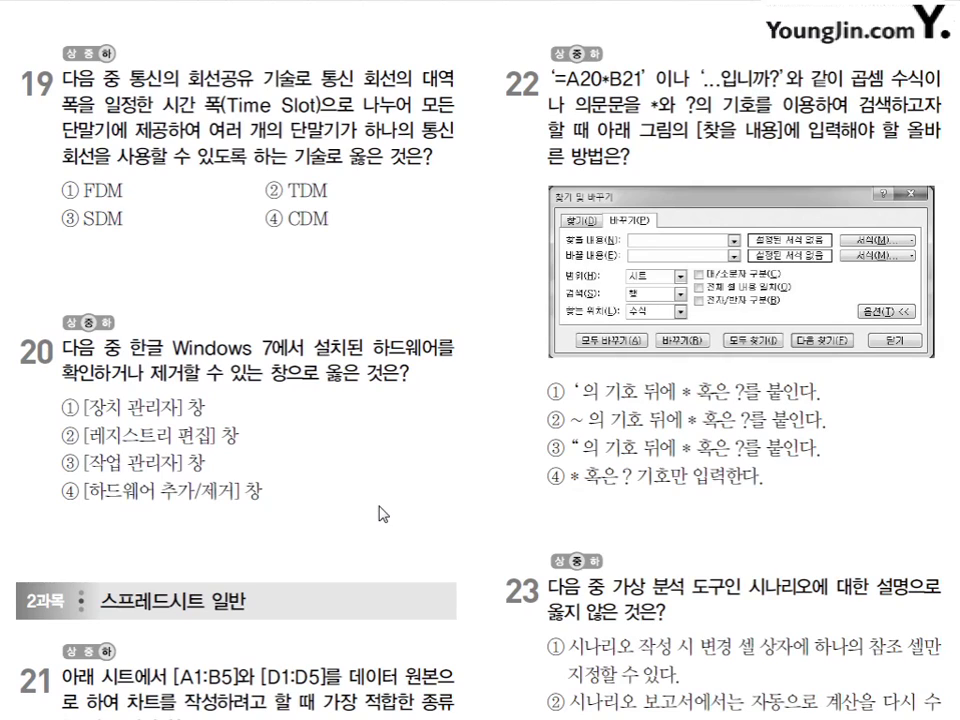
Step: In the exam document, circle answer ② of question 22, underline its "* 혹은 ?" text, and clear the annotations
key(ctrl+p)
drag(536, 437, 566, 418)
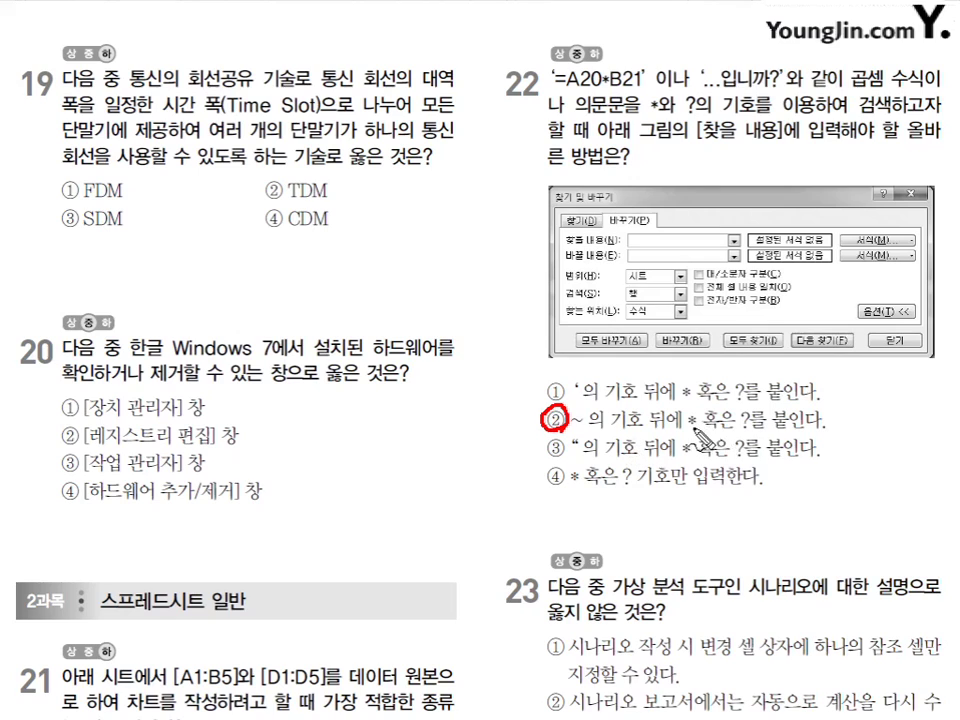
drag(688, 428, 760, 426)
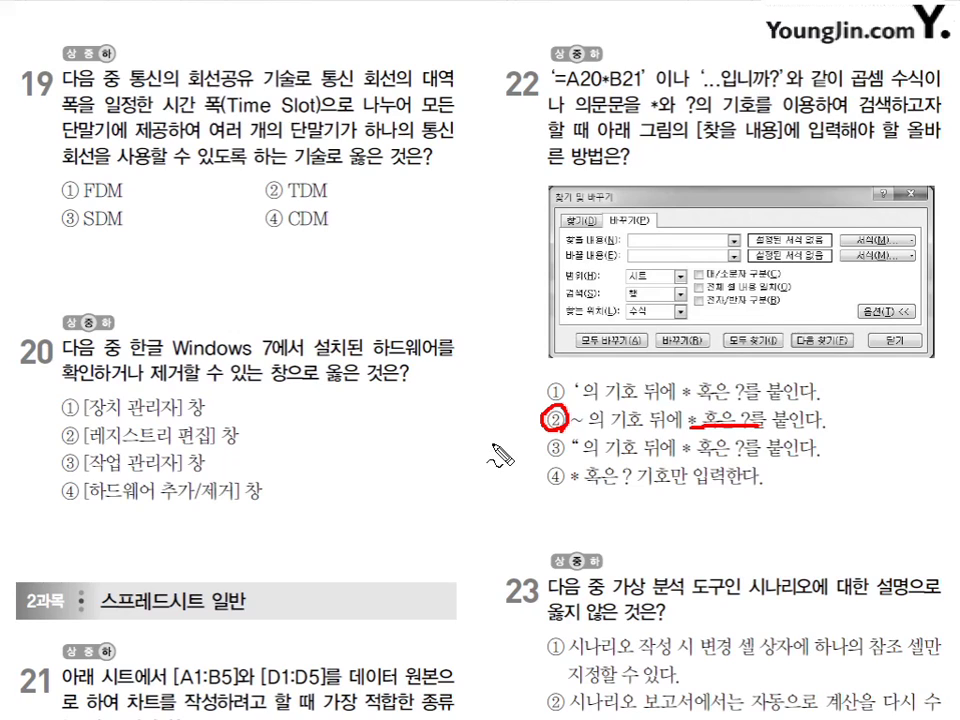
key(Escape)
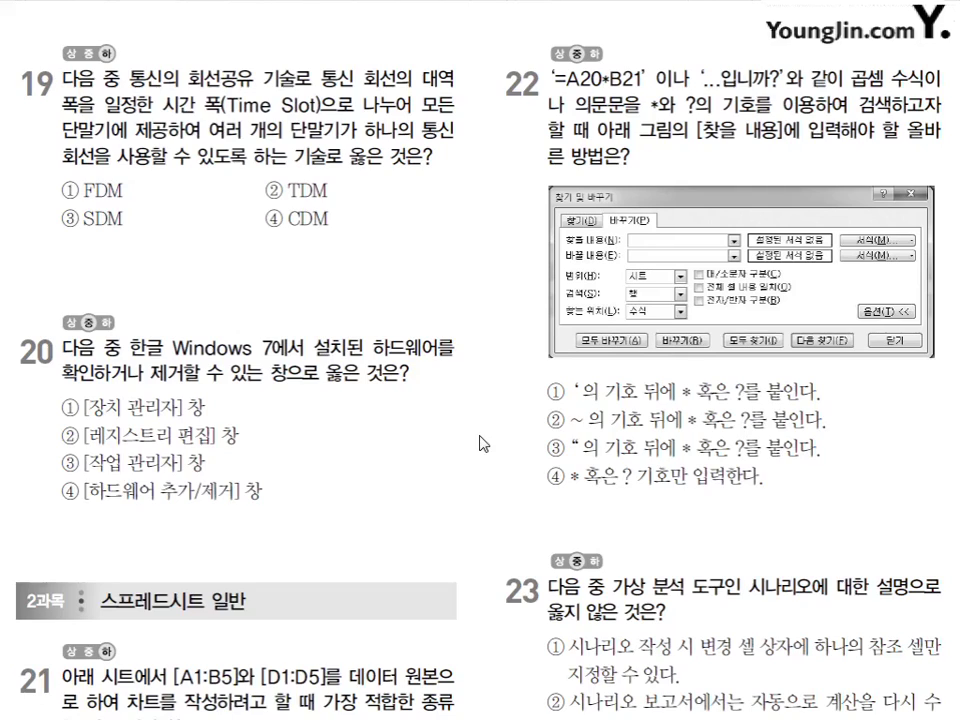
Step: Bring the whole of question 23 about scenarios into view in the exam document
scroll(453, 464, down, 3)
scroll(453, 464, down, 3)
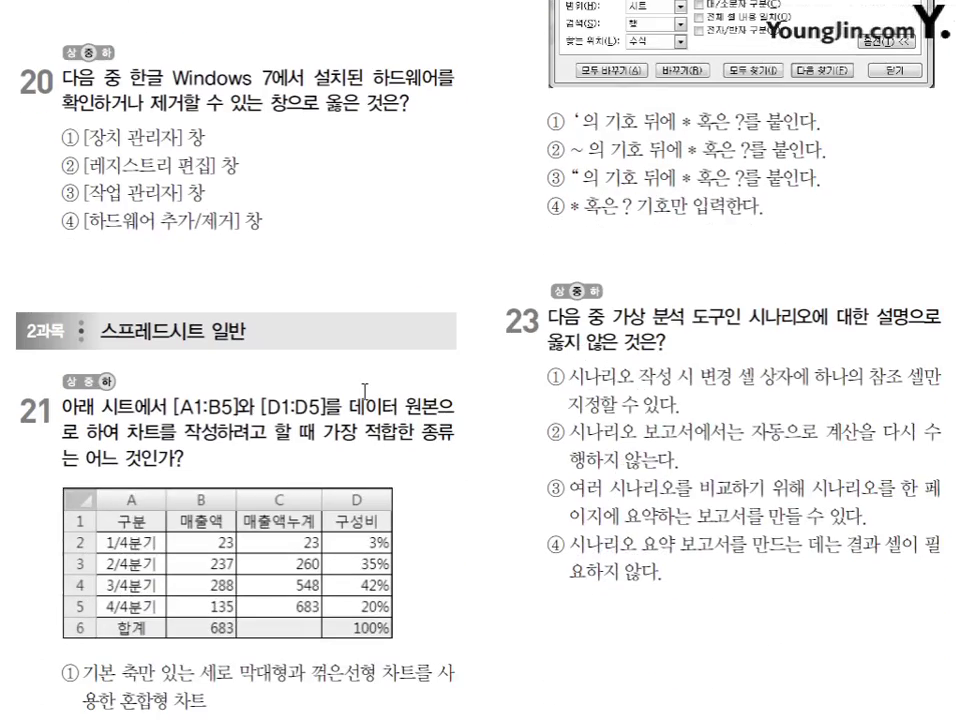
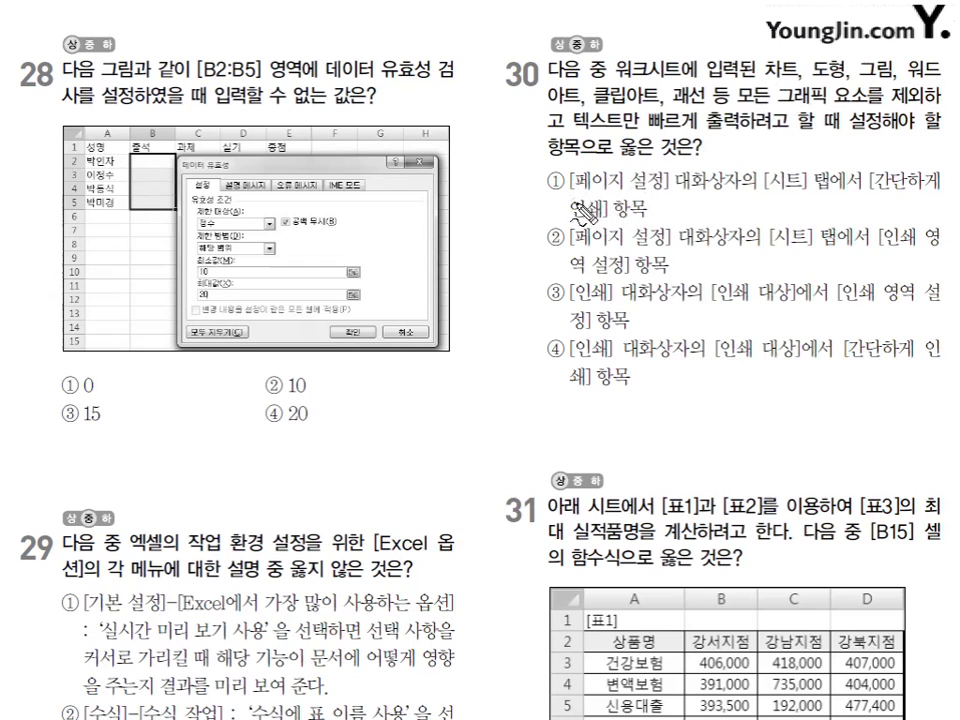
Step: Mark answer ① of question 30 with a box and a star, clear the marks, and bring question 31 into view
mouse_move(561, 185)
mouse_down()
mouse_move(560, 176)
mouse_move(568, 190)
mouse_move(528, 150)
mouse_move(527, 118)
mouse_up()
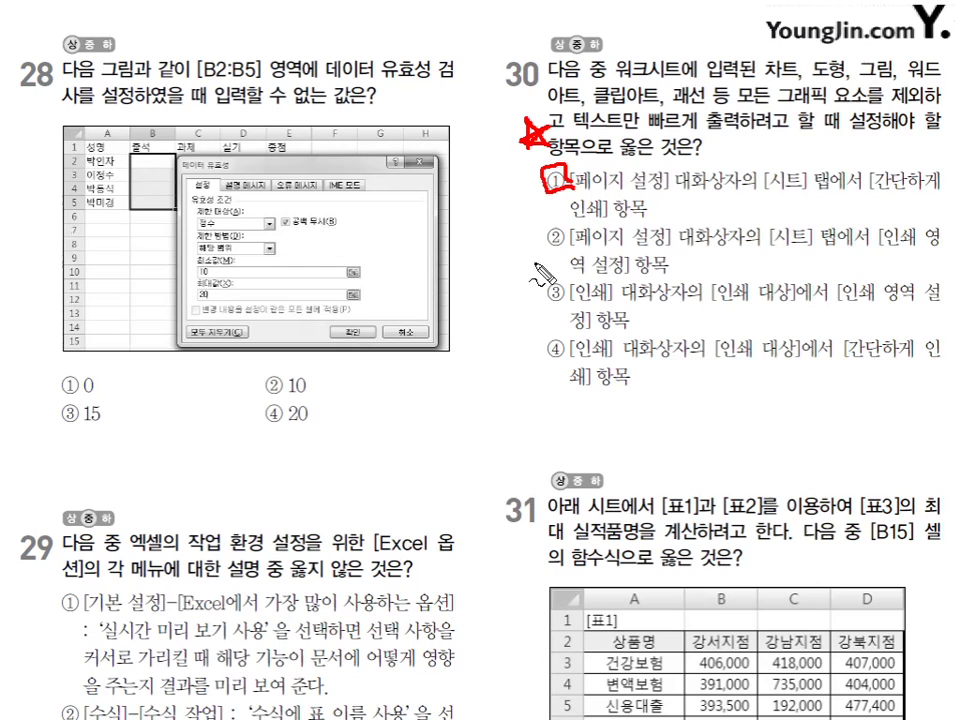
key(Escape)
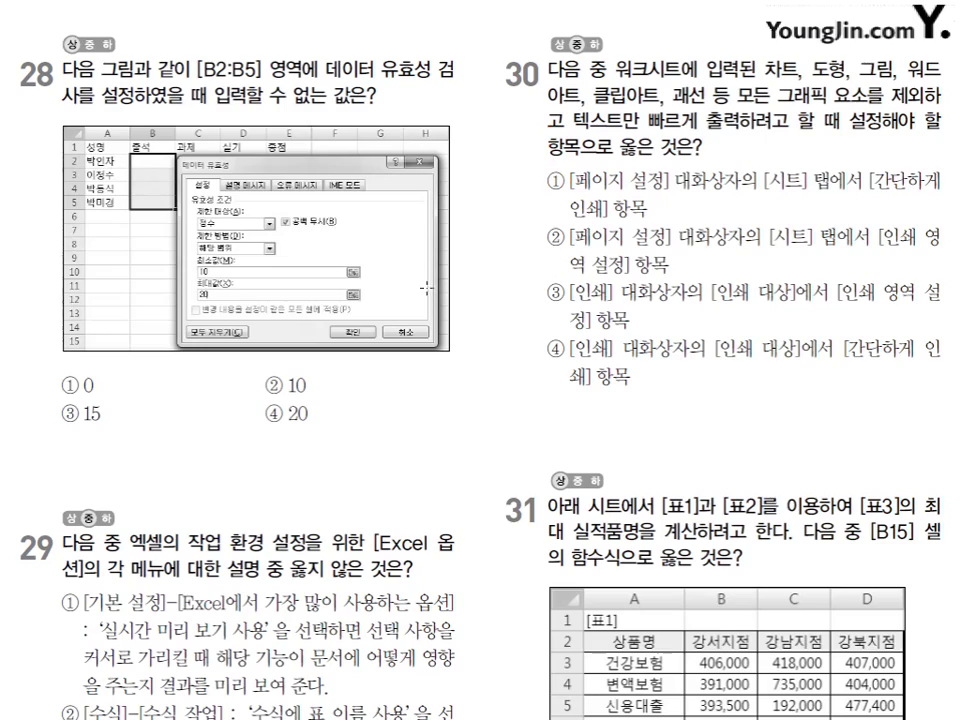
scroll(426, 288, down, 5)
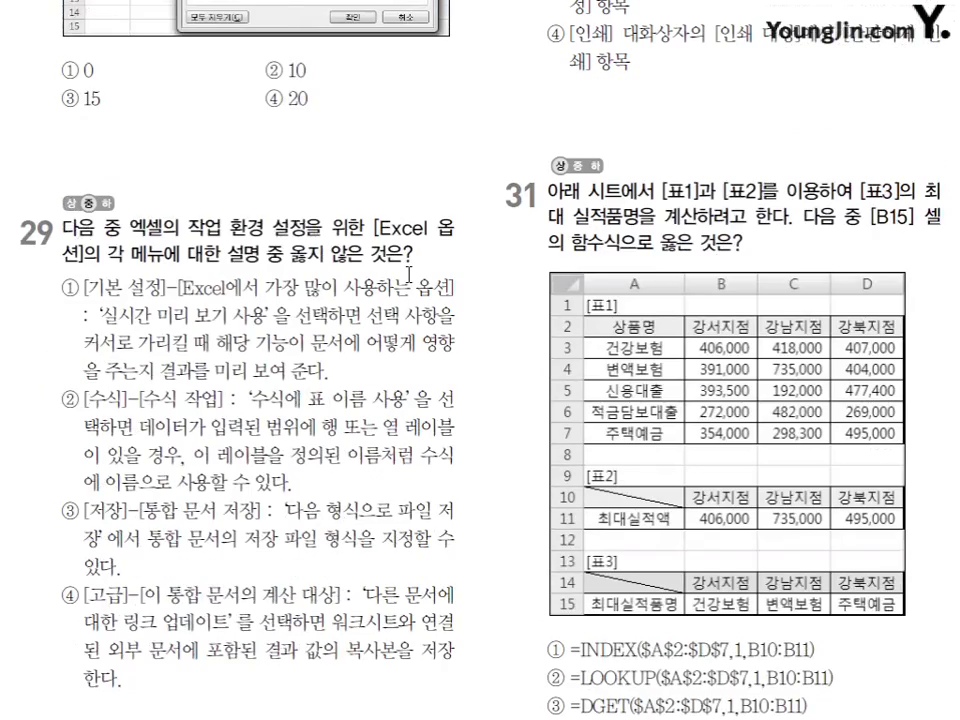
scroll(408, 273, down, 1)
scroll(402, 282, down, 1)
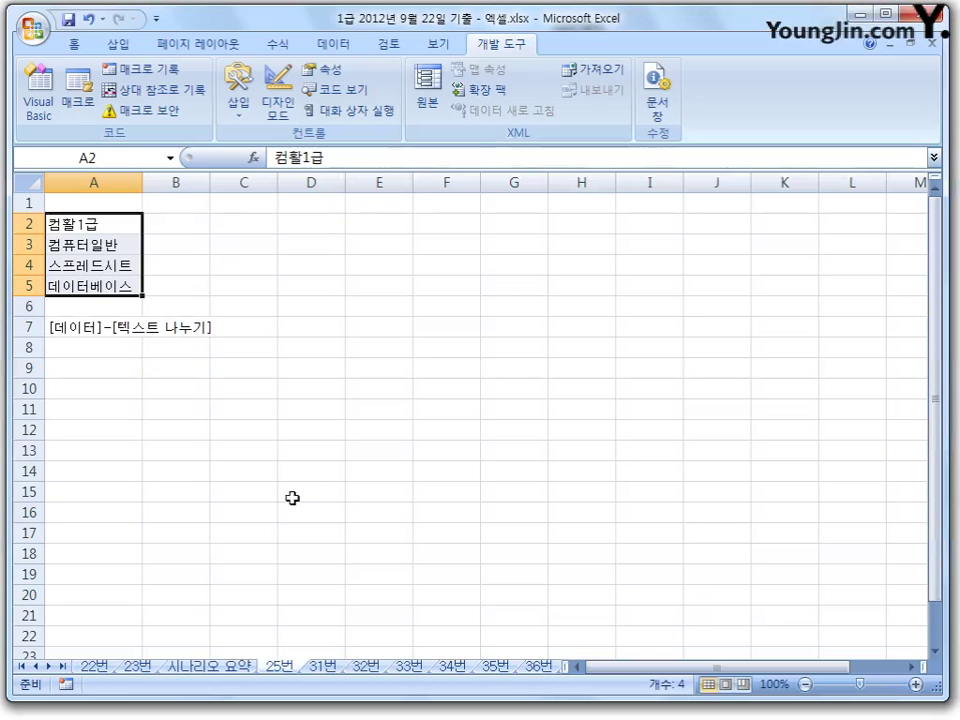
Step: In the Excel workbook, open sheet 31번 and point out the headings of [표1] and the labels of [표2] by selecting them one by one
click(325, 667)
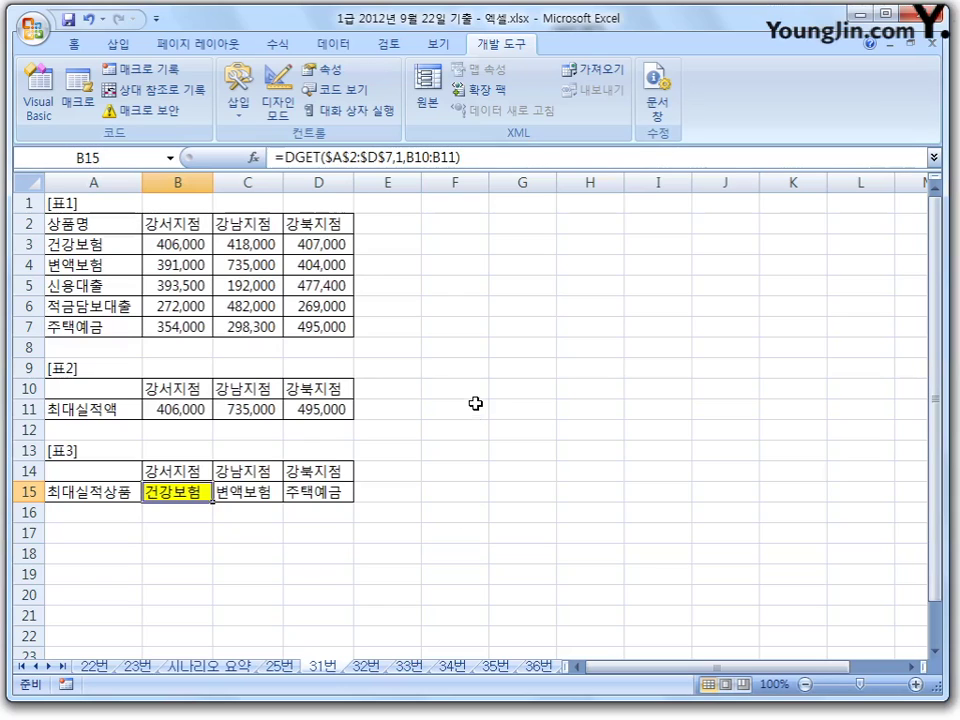
click(111, 220)
click(165, 222)
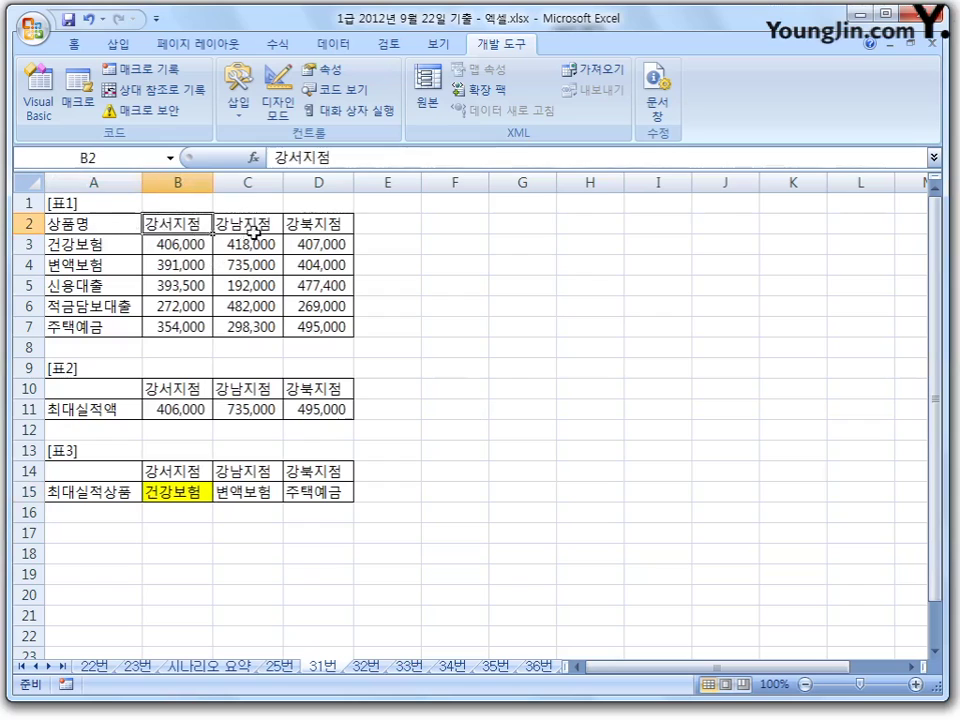
click(250, 224)
click(331, 224)
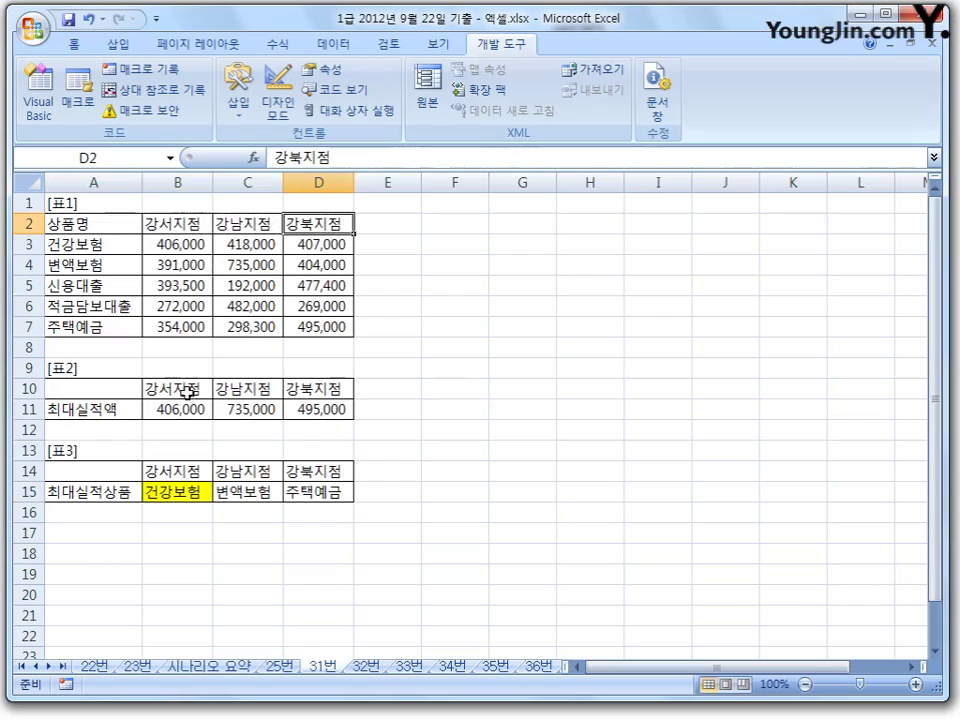
click(138, 408)
click(191, 389)
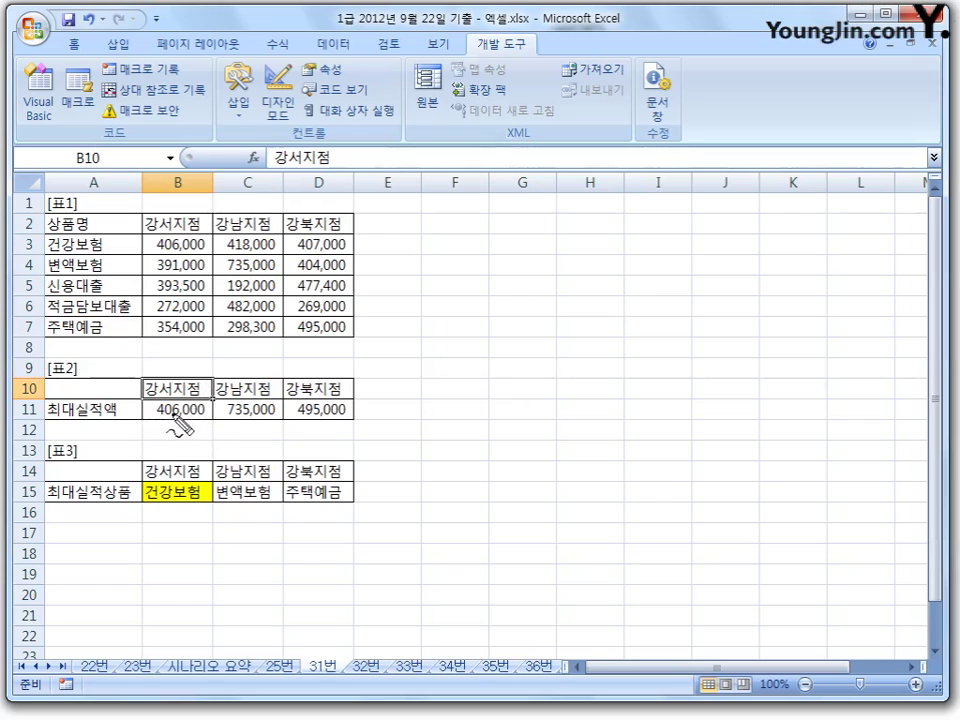
Step: Circle the three 최대실적액 values in B11:D11 and 건강보험 in B15, and clear the annotations
mouse_move(203, 401)
mouse_down()
mouse_move(162, 410)
mouse_move(235, 402)
mouse_up()
drag(330, 400, 340, 415)
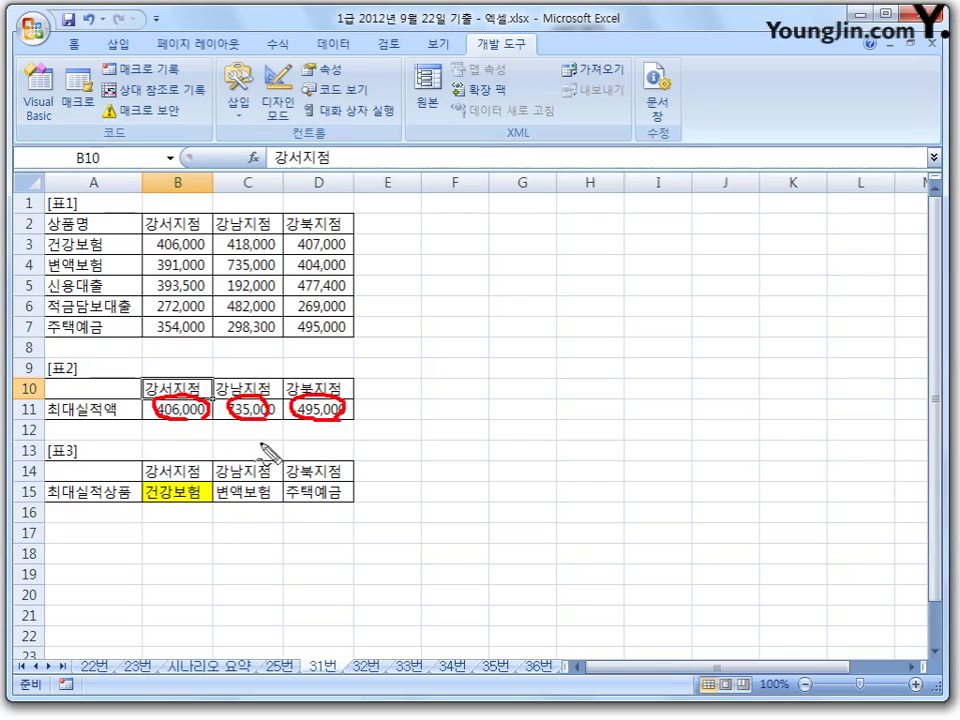
mouse_move(196, 508)
mouse_down()
mouse_move(149, 508)
mouse_move(150, 490)
mouse_move(203, 514)
mouse_up()
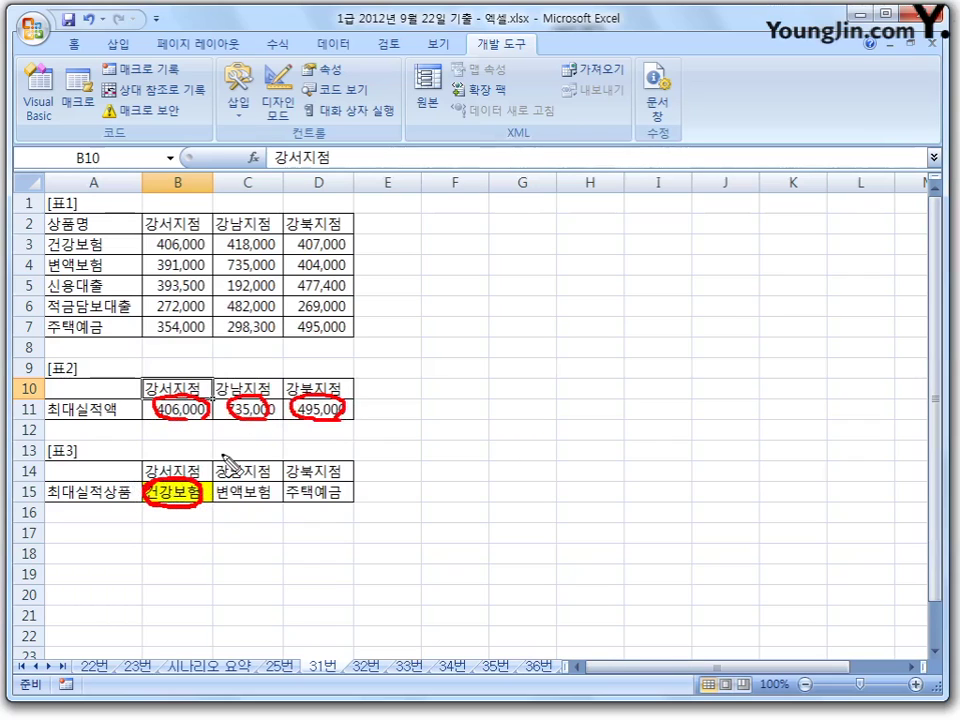
key(Escape)
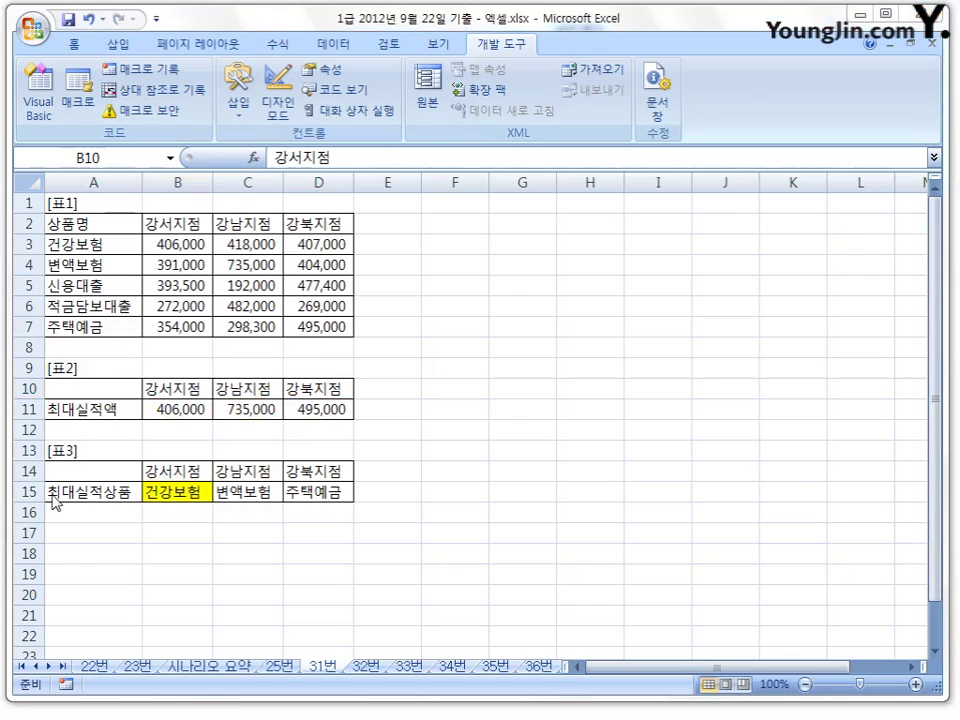
Step: Select B15, underline DGET in its formula, and handwrite "DataBase" and "Get 가져오다" beside the tables
click(189, 491)
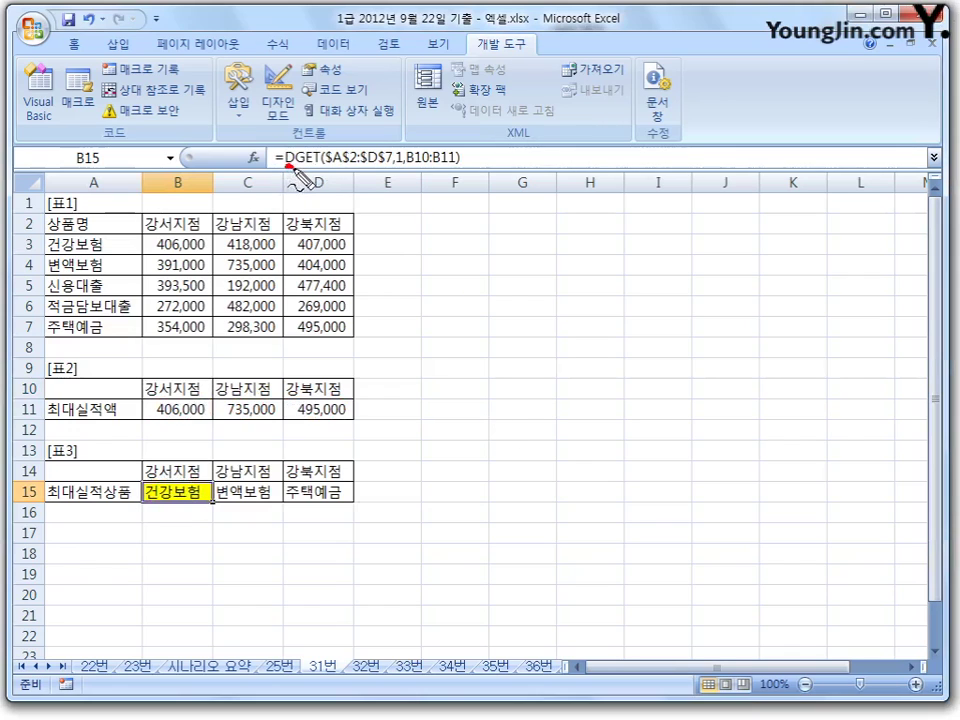
drag(288, 166, 320, 166)
mouse_move(415, 264)
mouse_down()
mouse_move(420, 295)
mouse_move(427, 272)
mouse_move(437, 276)
mouse_move(422, 294)
mouse_move(521, 274)
mouse_move(579, 300)
mouse_up()
mouse_move(439, 317)
mouse_down()
mouse_move(435, 343)
mouse_move(482, 317)
mouse_move(476, 326)
mouse_move(553, 319)
mouse_move(516, 336)
mouse_move(527, 338)
mouse_move(560, 326)
mouse_move(575, 339)
mouse_move(600, 326)
mouse_move(611, 343)
mouse_move(627, 333)
mouse_up()
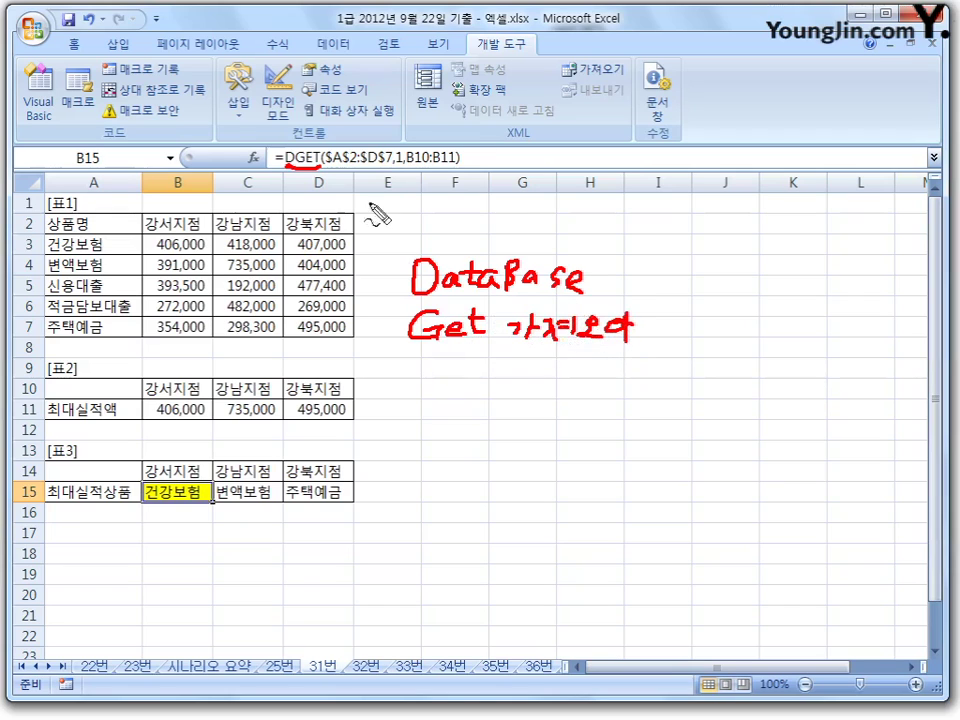
Step: Underline $A$2:$D$7 and B10:B11 in the formula, outline [표1] as the database, and label and box B10:B11 as the 조건
mouse_move(324, 167)
mouse_down()
mouse_move(350, 173)
mouse_move(388, 162)
mouse_up()
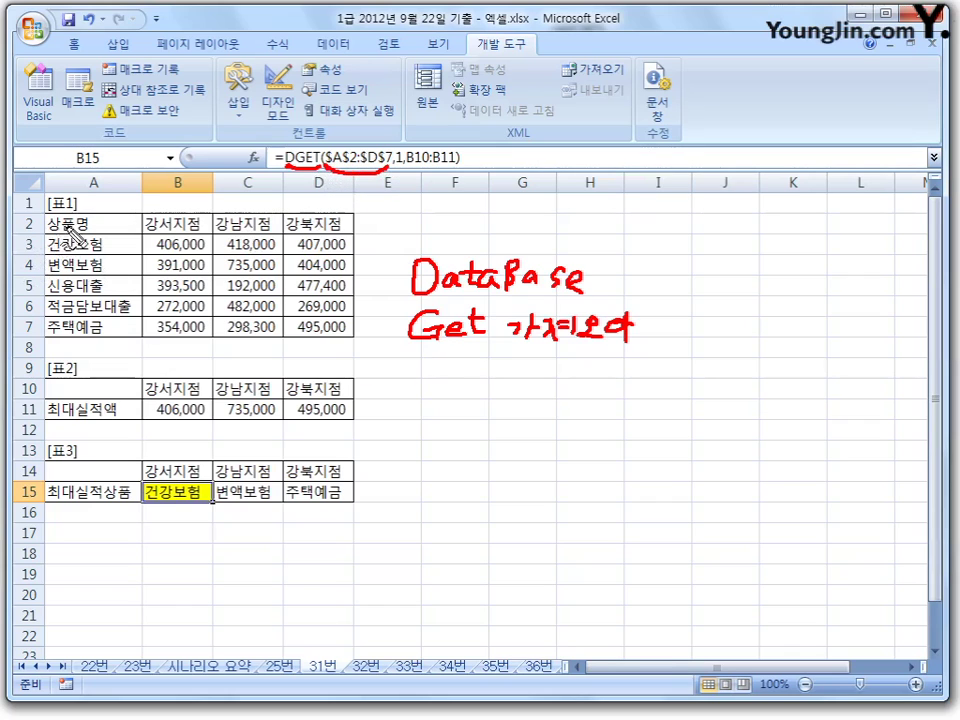
mouse_move(58, 218)
mouse_down()
mouse_move(218, 216)
mouse_move(343, 255)
mouse_move(333, 340)
mouse_move(118, 320)
mouse_move(55, 265)
mouse_move(66, 205)
mouse_up()
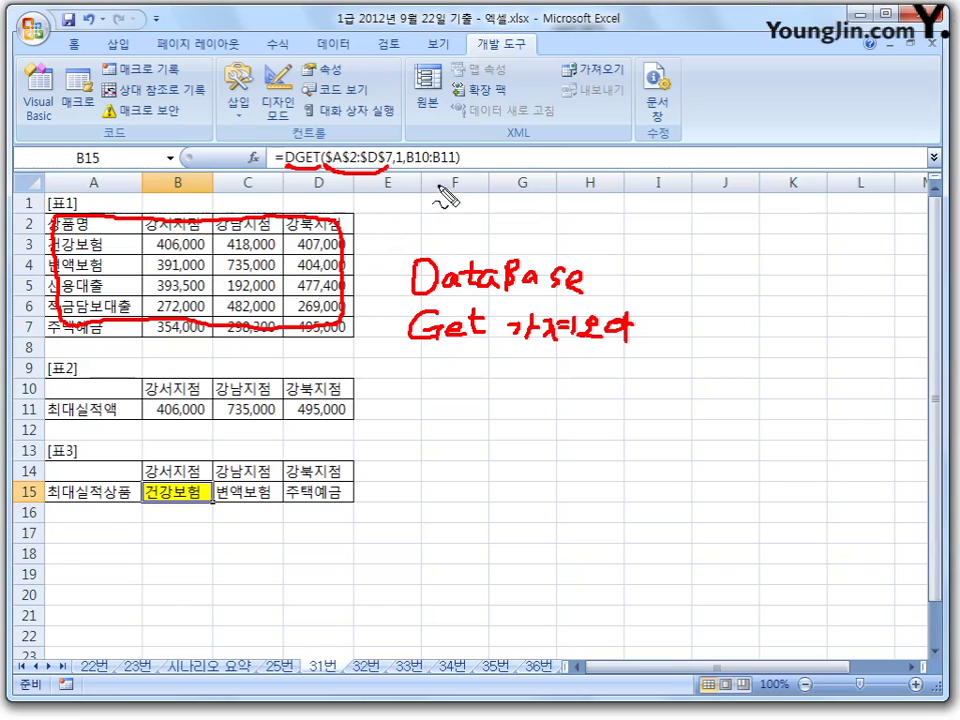
drag(410, 167, 457, 165)
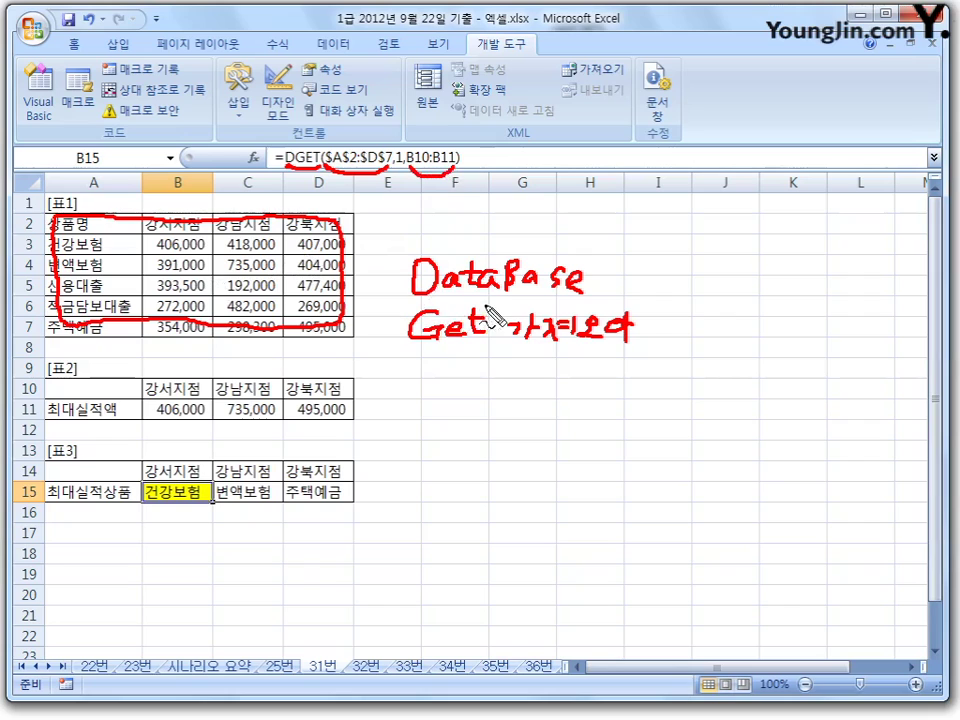
mouse_move(448, 177)
mouse_down()
mouse_move(452, 207)
mouse_move(488, 208)
mouse_move(476, 236)
mouse_move(521, 214)
mouse_move(536, 221)
mouse_move(530, 234)
mouse_up()
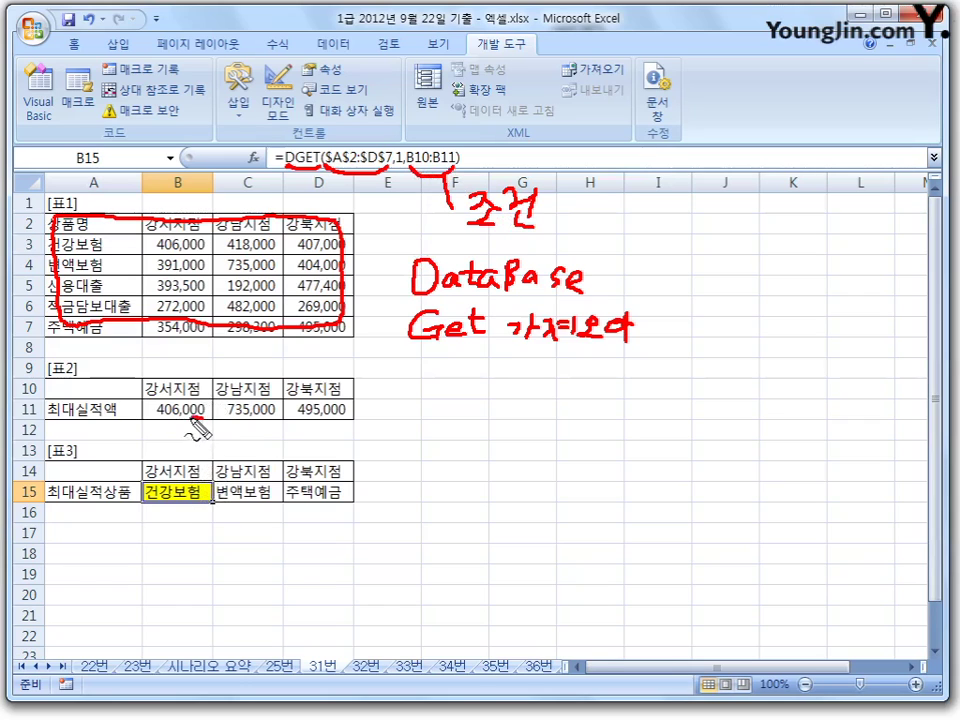
mouse_move(191, 421)
mouse_down()
mouse_move(142, 414)
mouse_move(143, 398)
mouse_move(160, 377)
mouse_move(207, 374)
mouse_move(209, 414)
mouse_move(152, 416)
mouse_up()
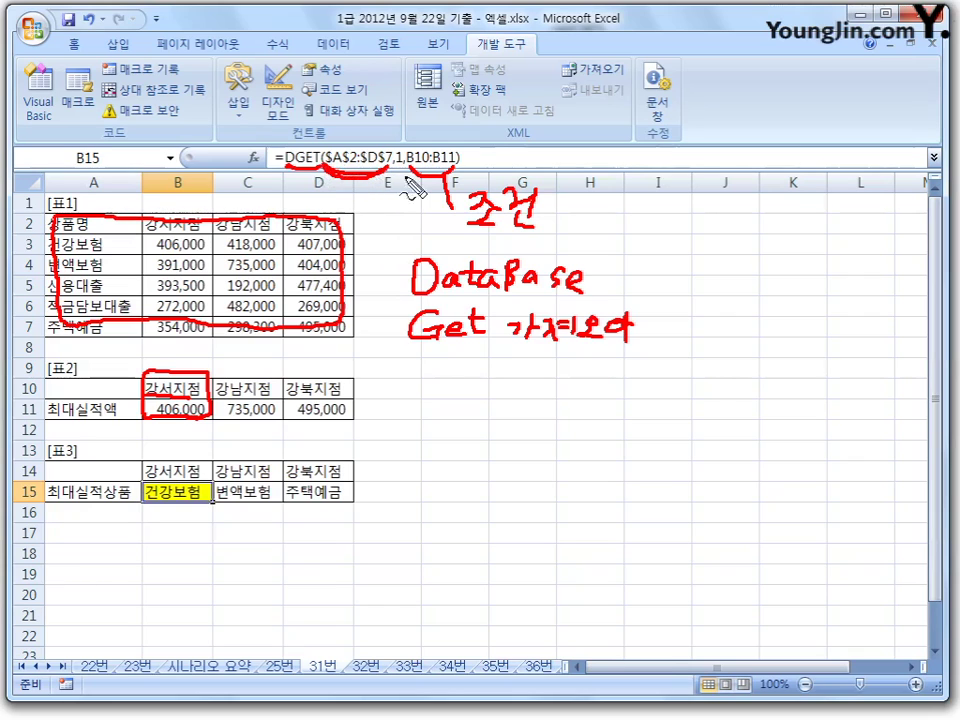
Step: Mark the field argument 1 in the formula, circle the matching 상품명 column of [표1], and clear all annotations
drag(397, 176, 397, 192)
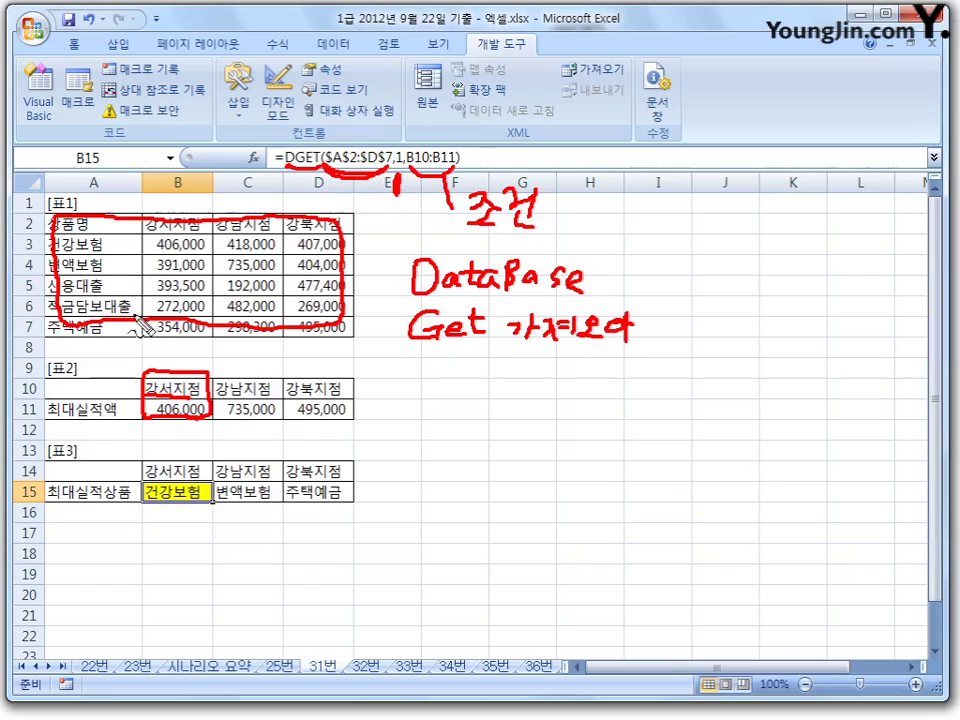
drag(44, 283, 62, 205)
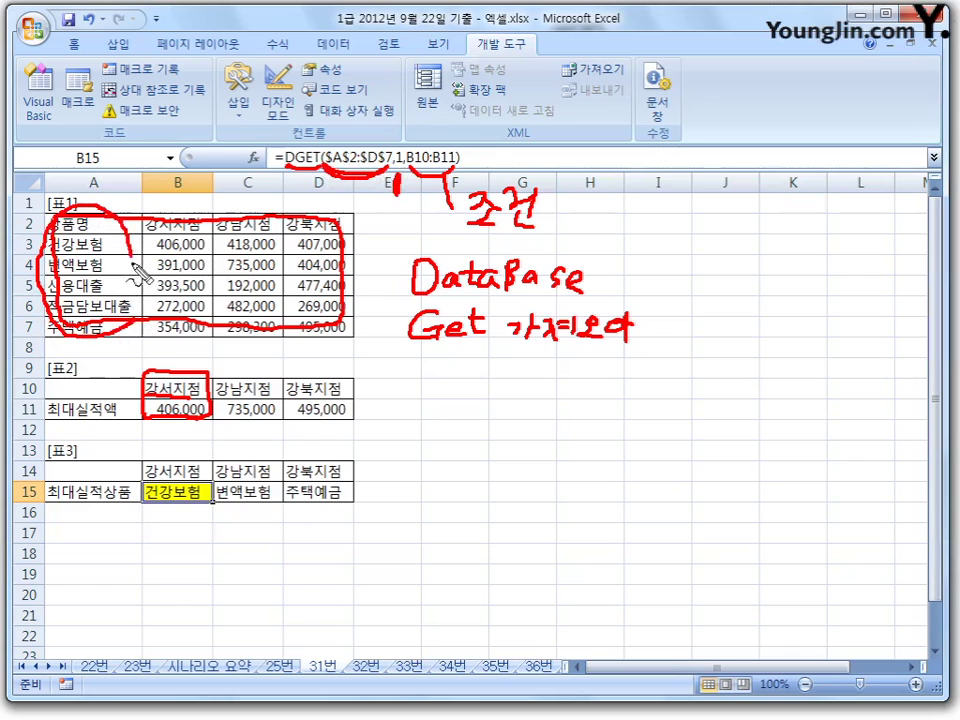
drag(106, 168, 88, 196)
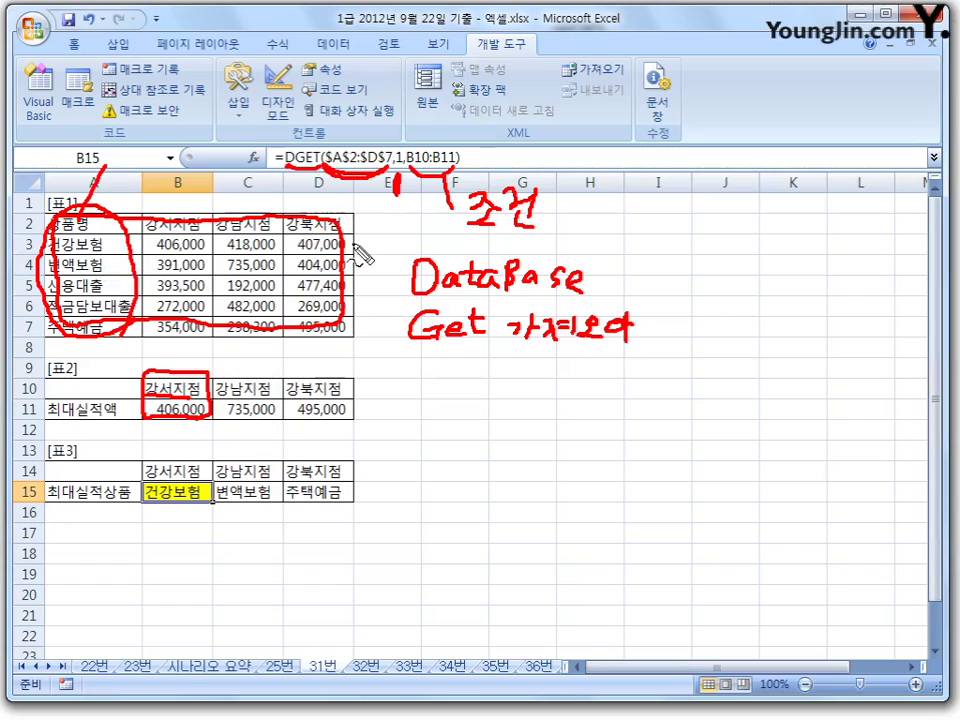
mouse_move(358, 239)
mouse_down()
mouse_move(375, 254)
mouse_move(358, 270)
mouse_up()
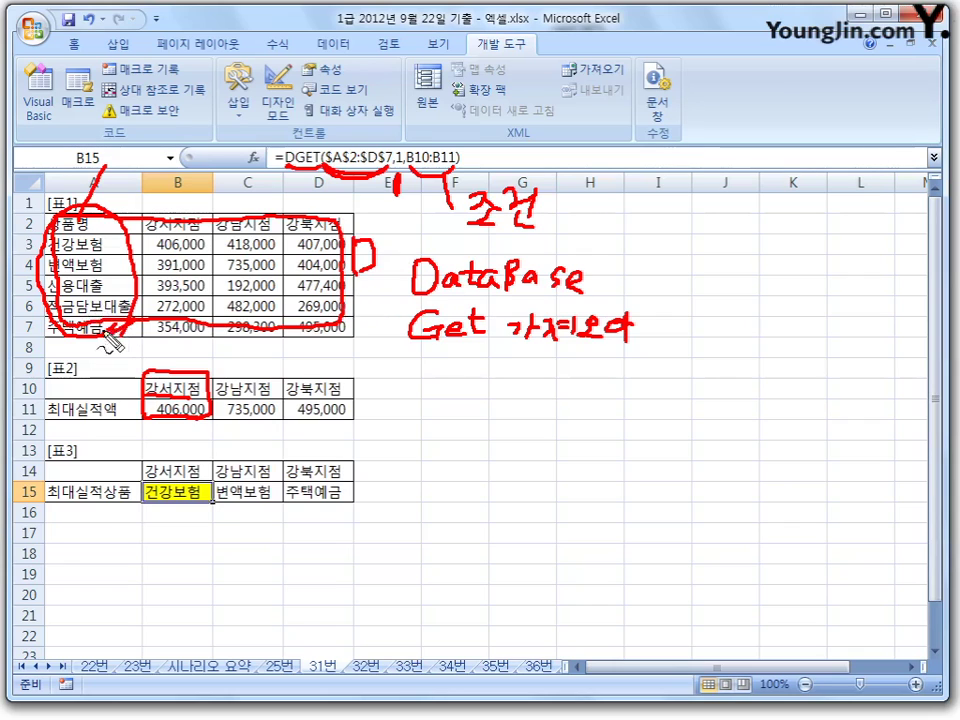
mouse_move(112, 342)
mouse_down()
mouse_move(32, 228)
mouse_move(66, 152)
mouse_move(108, 190)
mouse_move(126, 323)
mouse_move(103, 338)
mouse_up()
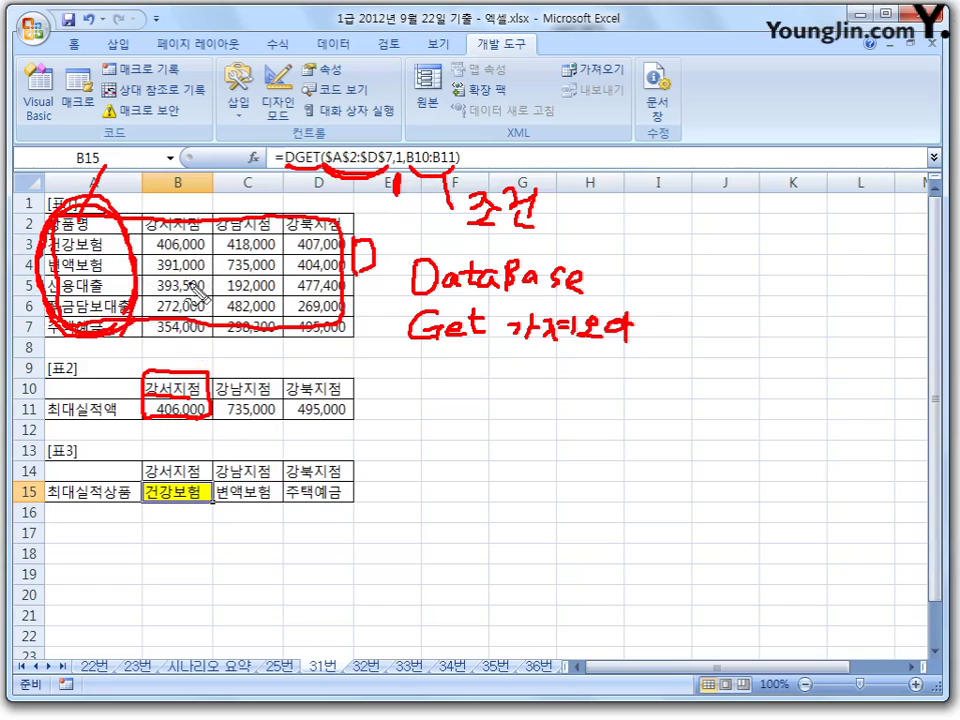
key(Escape)
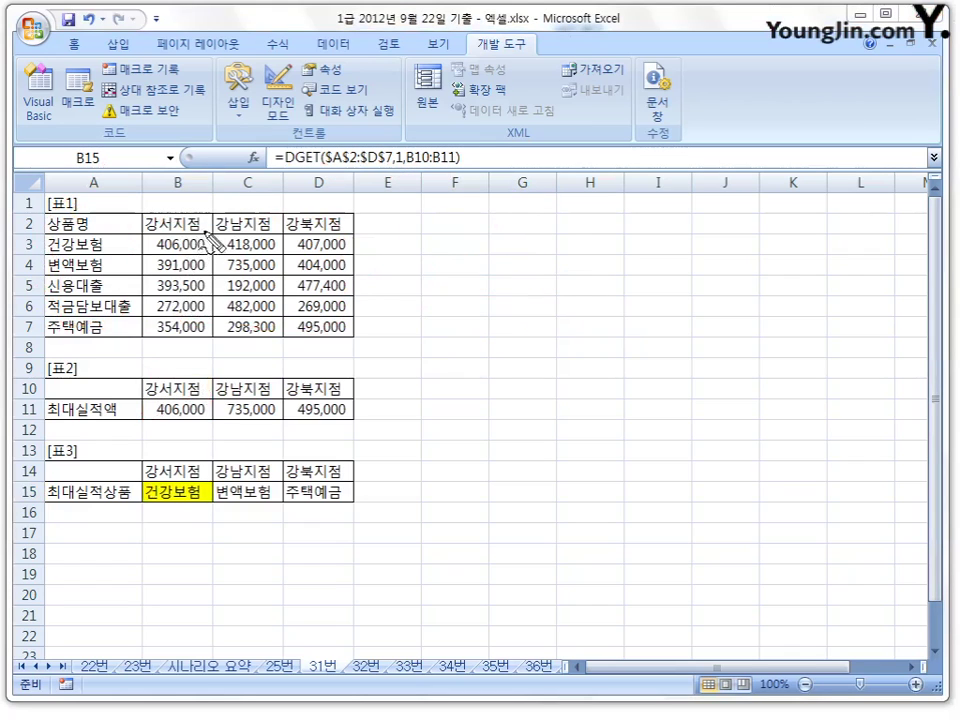
Step: Trace 강서지점 and 406,000 in [표1] to 건강보험, circle B15, underline DGET in its formula, and clear the annotations
mouse_move(207, 230)
mouse_down()
mouse_move(144, 222)
mouse_move(201, 221)
mouse_move(189, 257)
mouse_move(148, 258)
mouse_move(189, 238)
mouse_move(208, 242)
mouse_move(200, 258)
mouse_up()
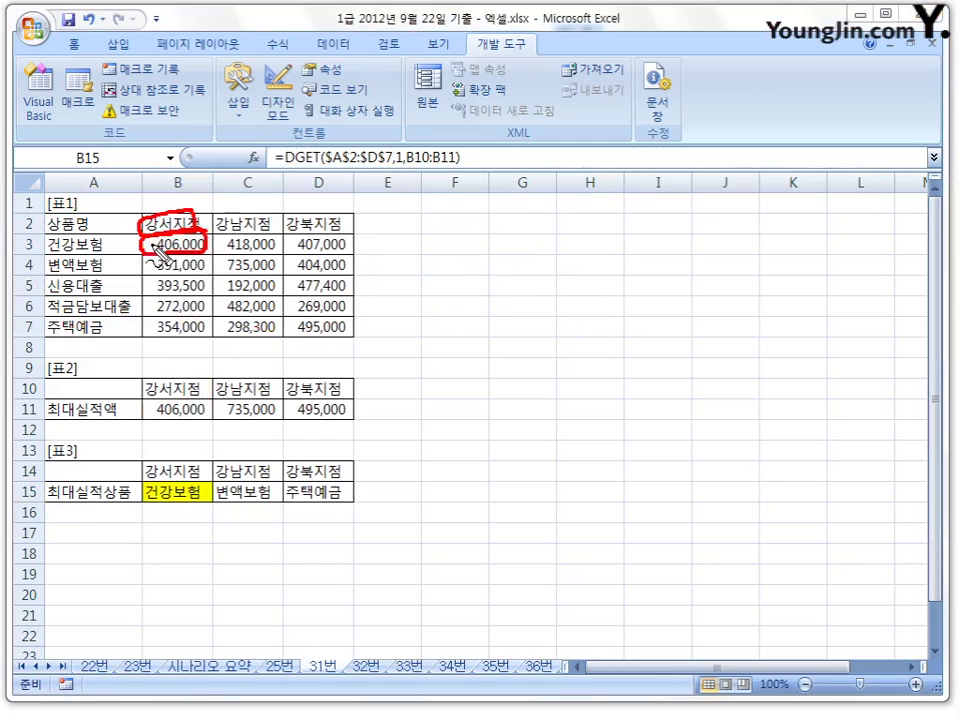
mouse_move(152, 246)
mouse_down()
mouse_move(52, 250)
mouse_move(74, 262)
mouse_up()
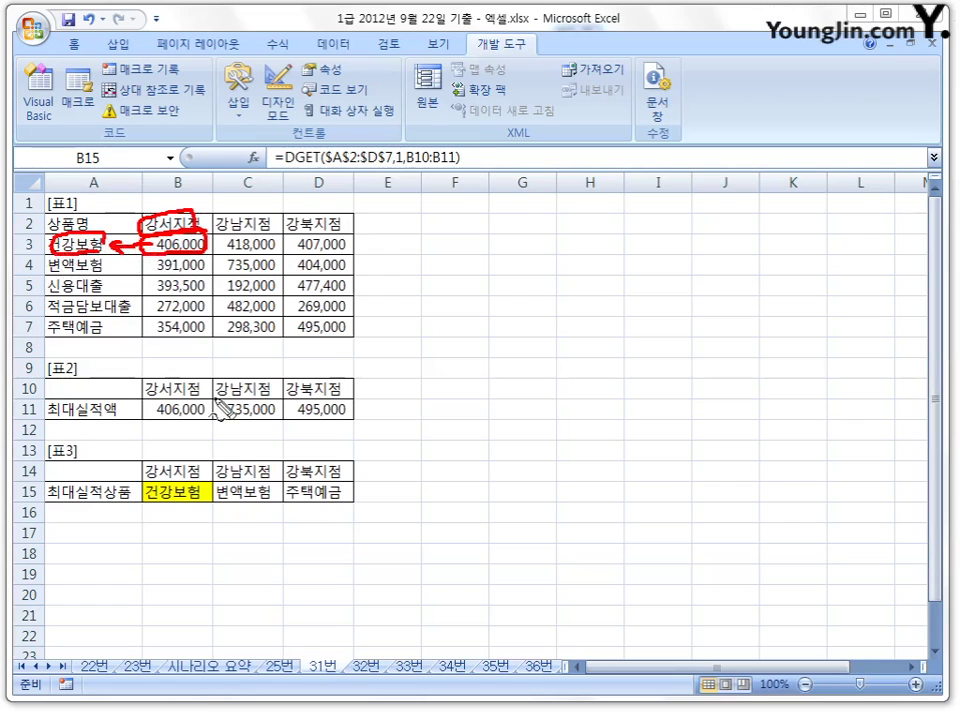
drag(200, 503, 150, 518)
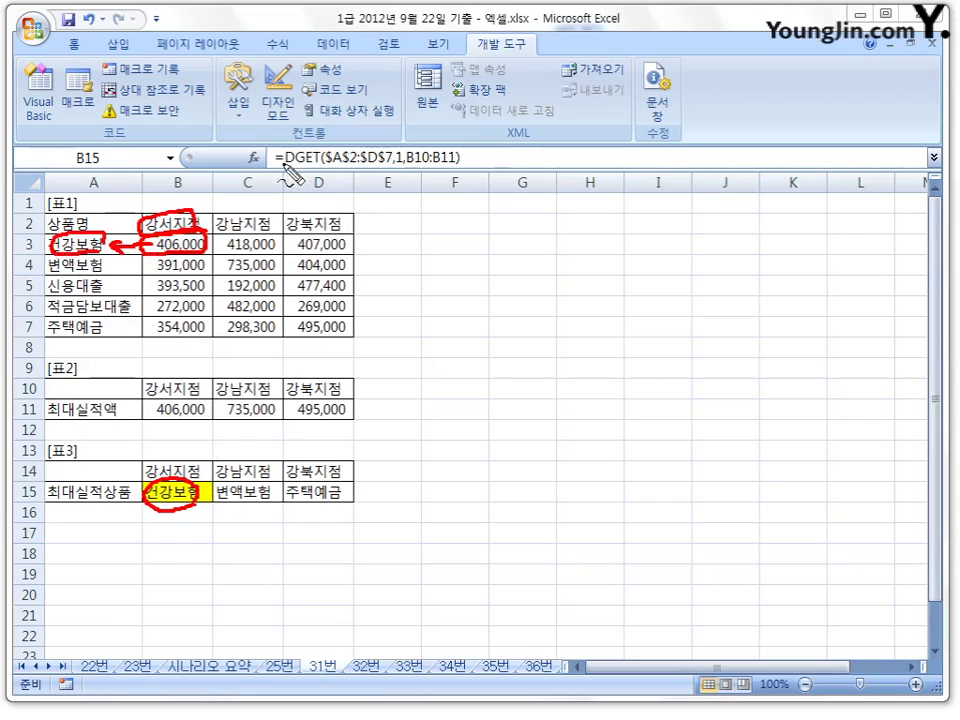
drag(282, 166, 318, 163)
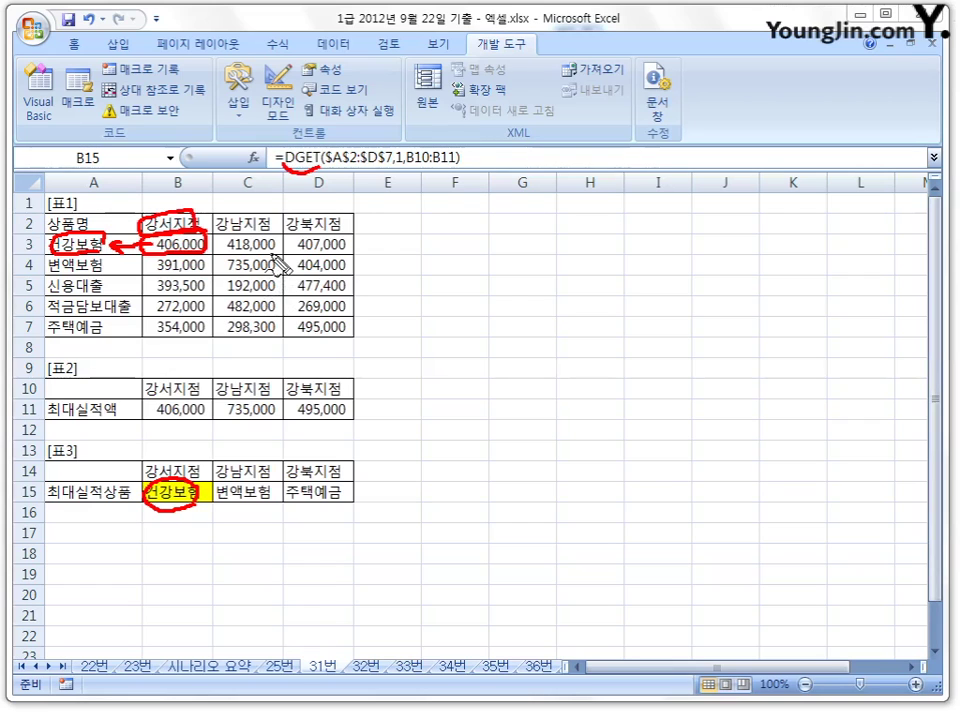
key(Escape)
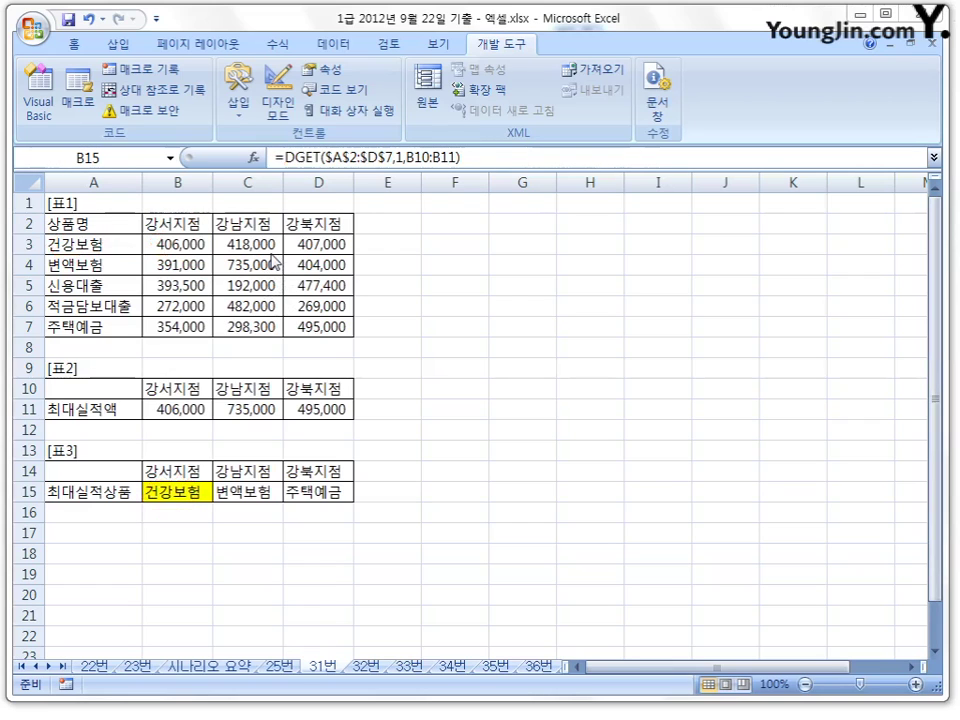
Step: Display B15's formula references, and mark DGET, $A$2:$D$7, 1 and C10:C11 in C15's formula
key(F2)
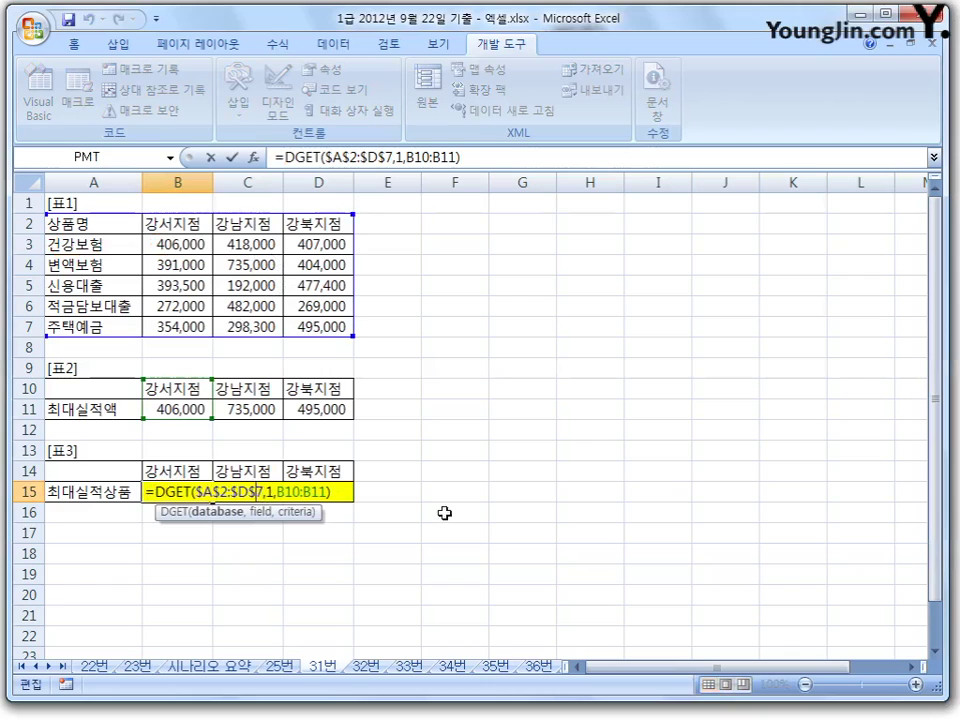
key(Return)
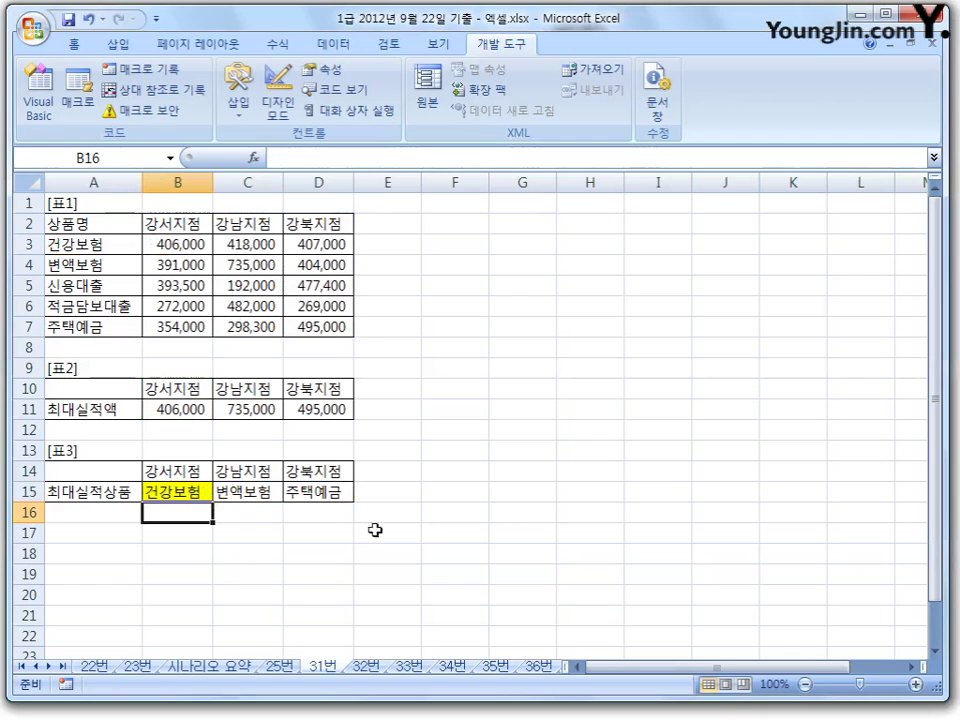
click(272, 497)
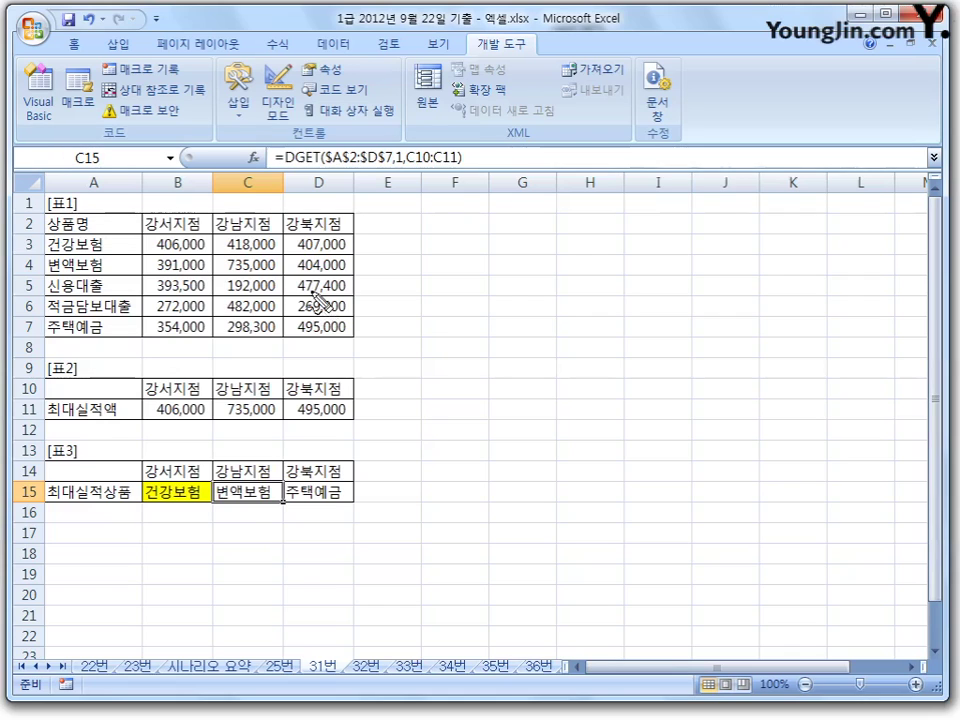
mouse_move(324, 172)
mouse_down()
mouse_move(286, 178)
mouse_move(300, 154)
mouse_move(332, 171)
mouse_move(381, 171)
mouse_move(400, 197)
mouse_move(450, 175)
mouse_up()
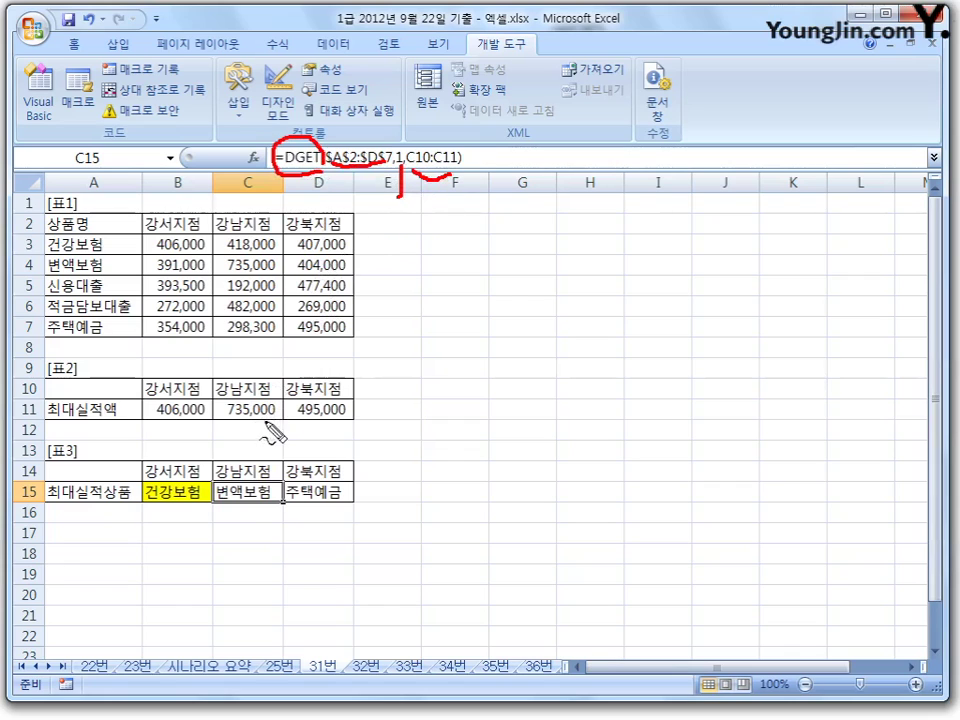
Step: Circle C10:C11, trace 강남지점 and 735,000 in [표1] to 변액보험, and circle the product in C15
mouse_move(270, 432)
mouse_down()
mouse_move(236, 422)
mouse_move(251, 375)
mouse_move(272, 428)
mouse_move(260, 455)
mouse_up()
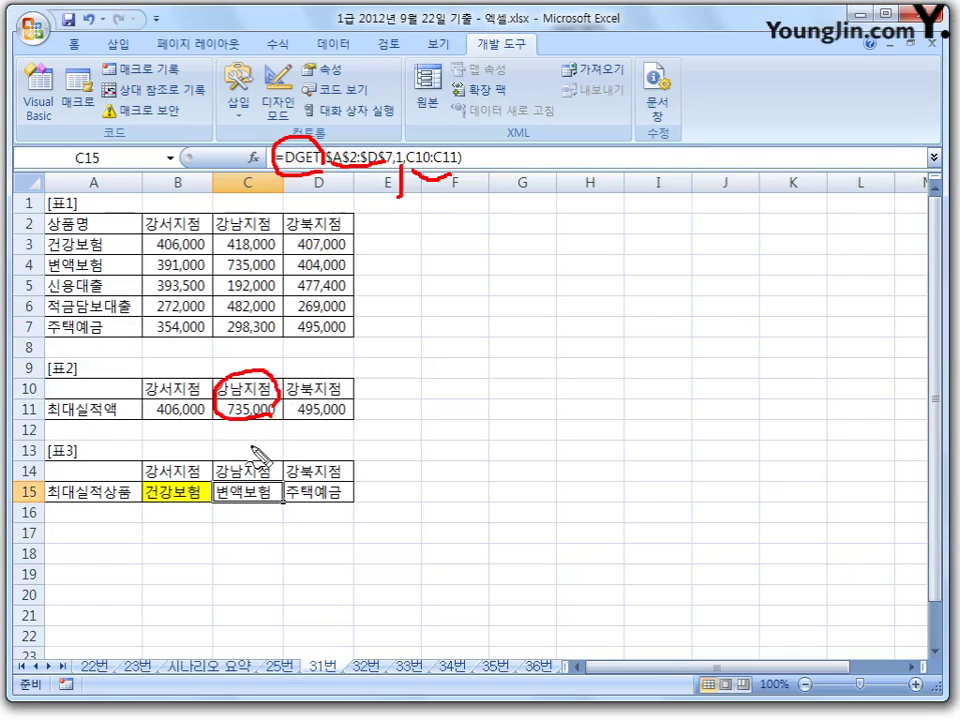
drag(216, 230, 270, 226)
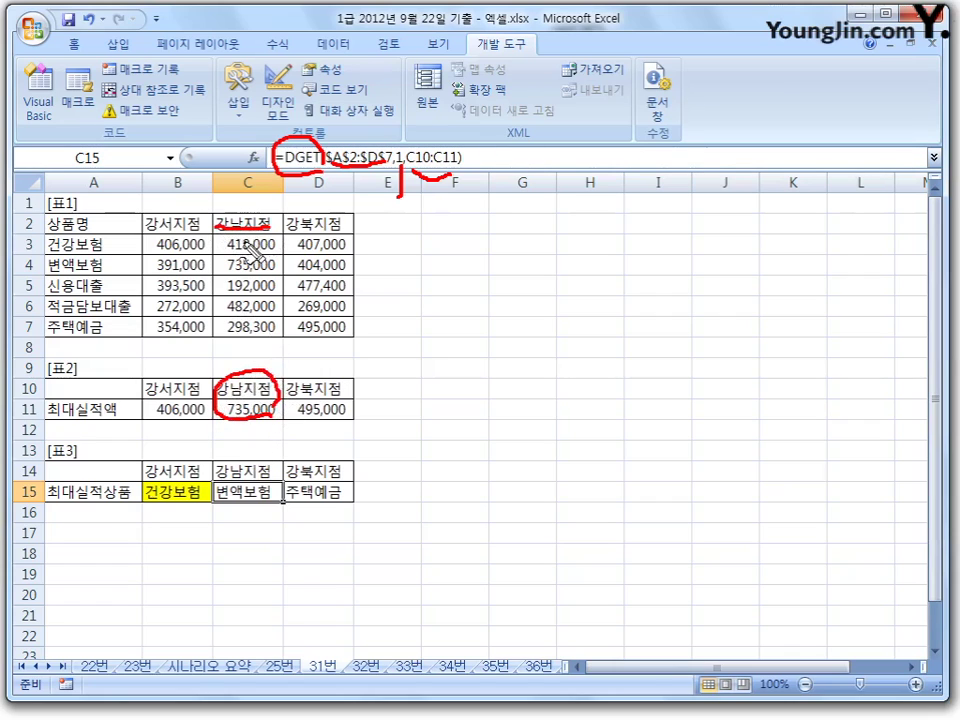
mouse_move(224, 268)
mouse_down()
mouse_move(274, 267)
mouse_move(48, 273)
mouse_up()
mouse_move(257, 478)
mouse_down()
mouse_move(240, 499)
mouse_move(262, 483)
mouse_up()
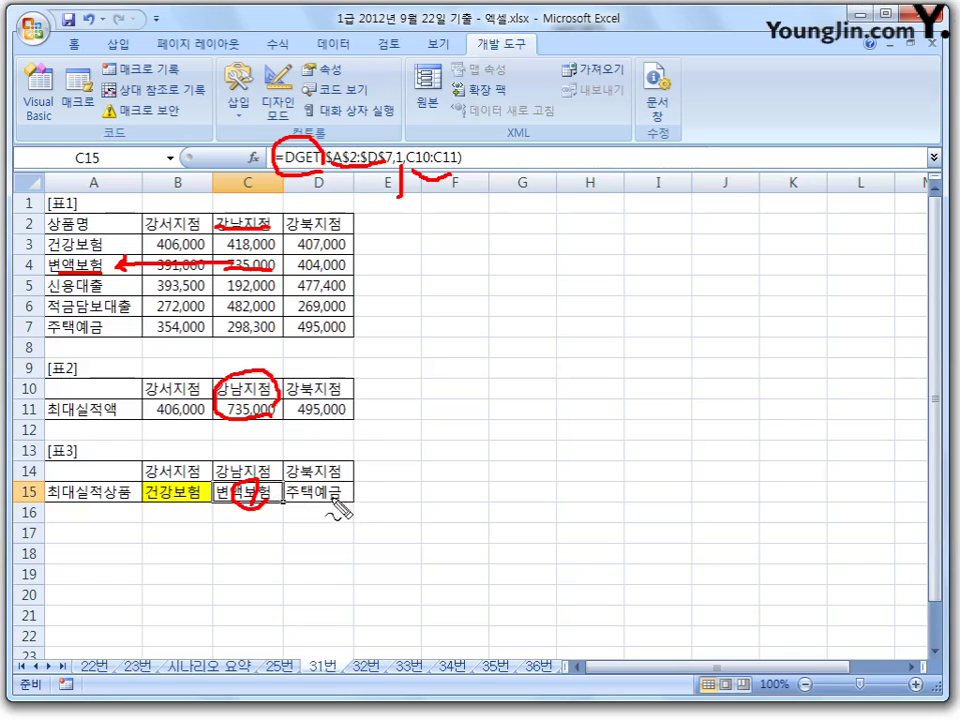
Step: Circle D15 and D10:D11, trace 495,000 in [표1] to 주택예금, and clear all annotations
mouse_move(335, 497)
mouse_down()
mouse_move(303, 502)
mouse_move(343, 497)
mouse_up()
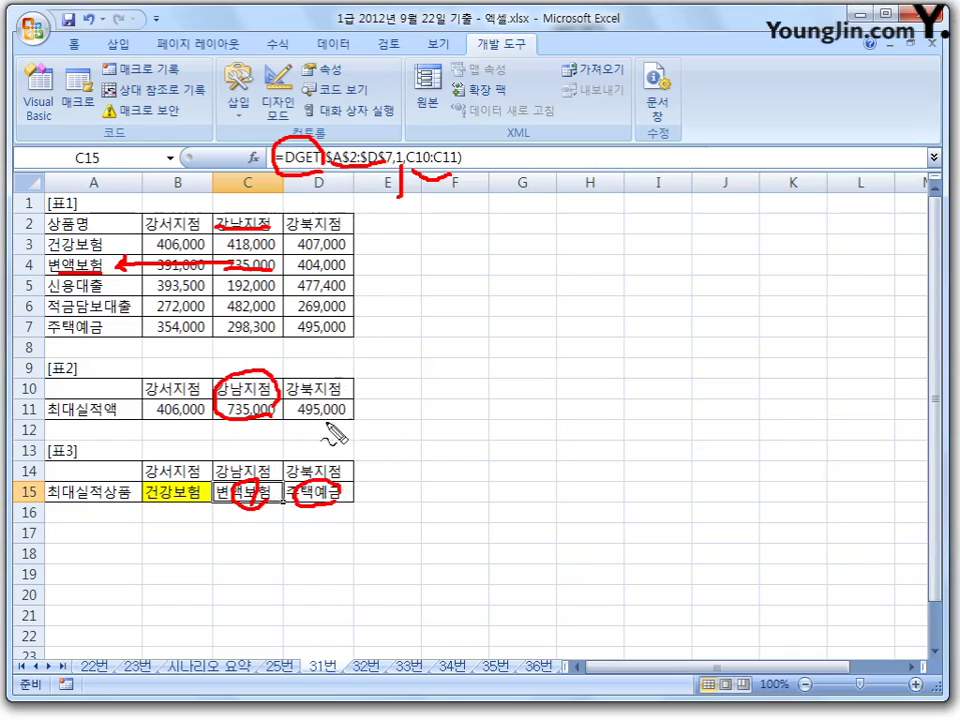
drag(330, 424, 354, 404)
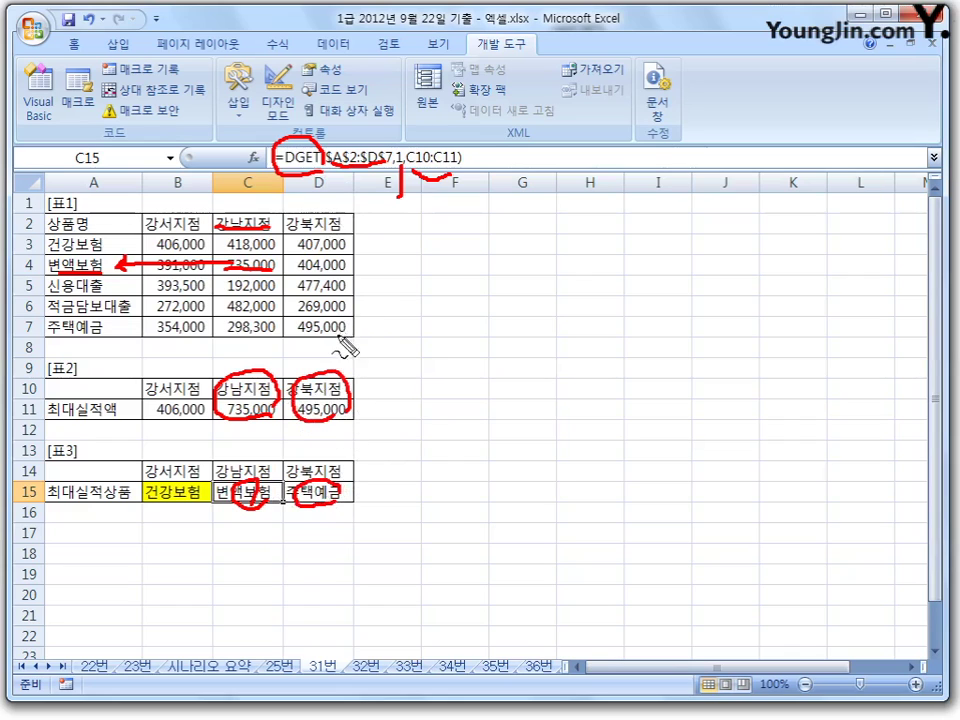
mouse_move(308, 318)
mouse_down()
mouse_move(333, 323)
mouse_move(304, 343)
mouse_move(129, 339)
mouse_up()
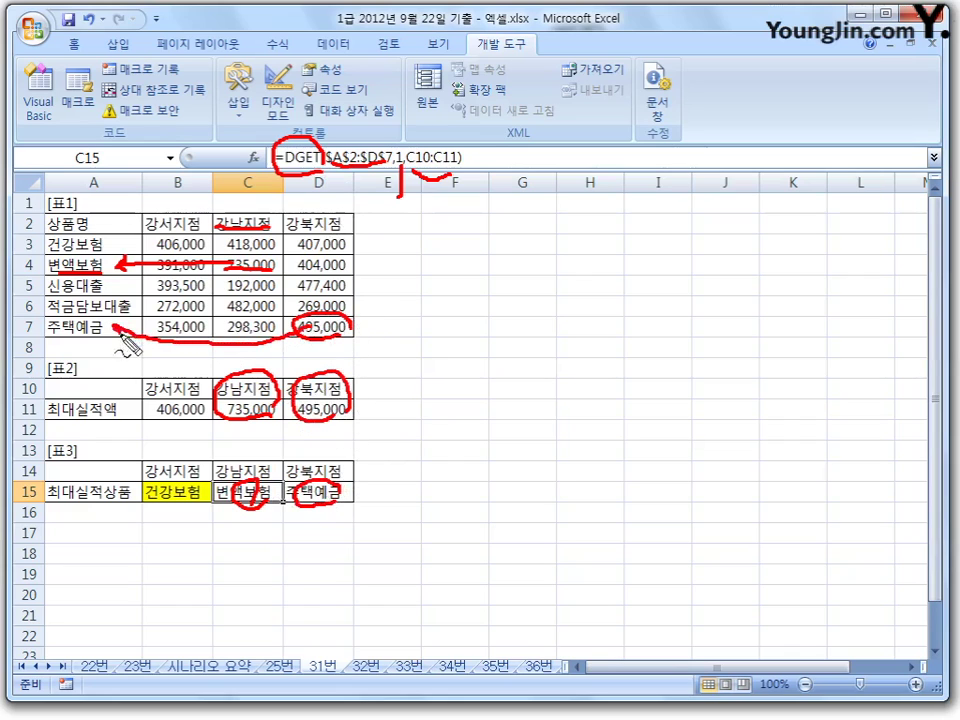
drag(343, 514, 300, 498)
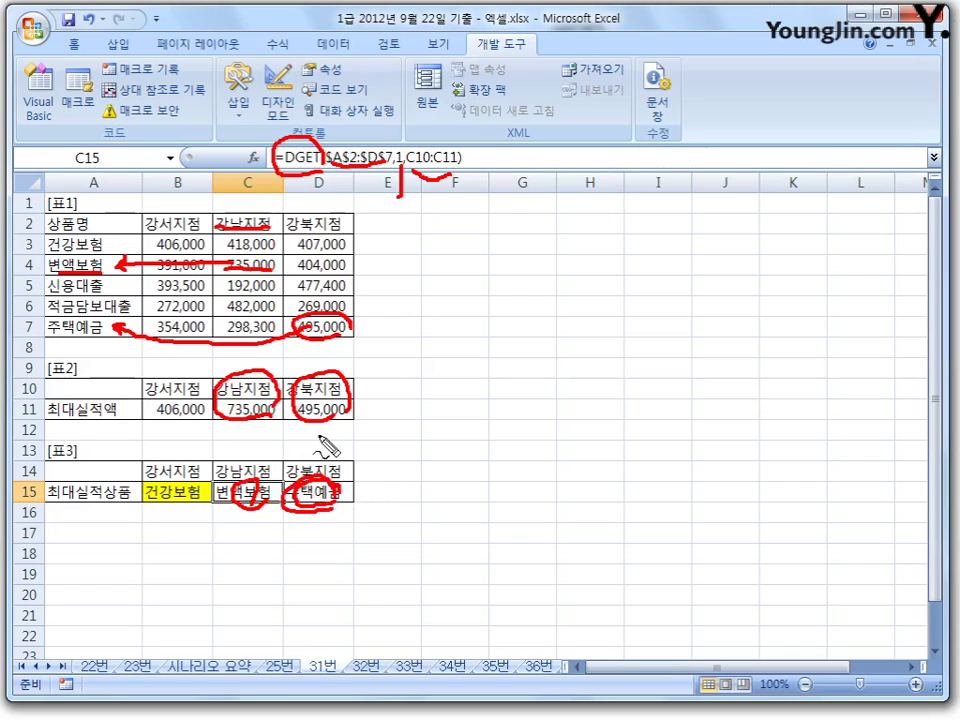
key(Escape)
Step: Compare the DGET formulas in C15, D15 and B15, highlighting D10:D11 as the criteria range for 강북지점
click(264, 491)
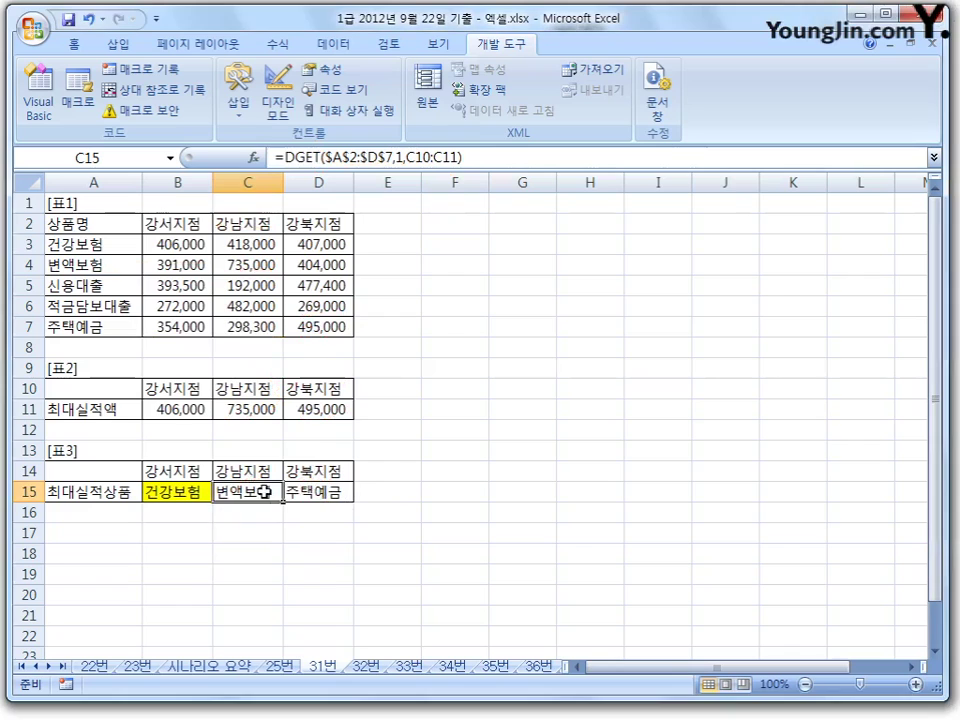
click(336, 491)
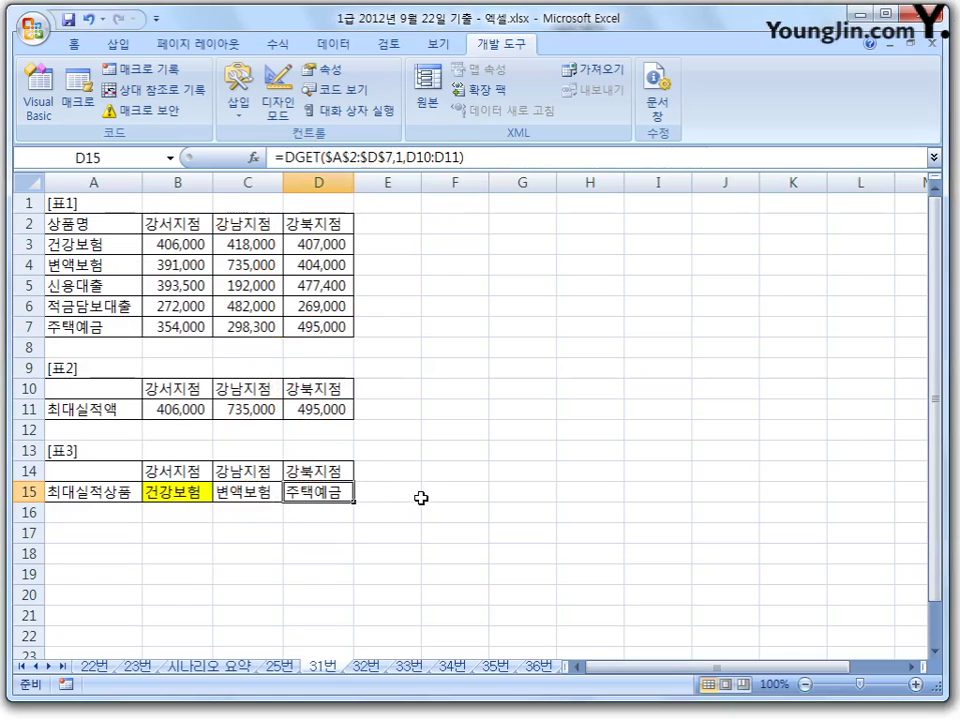
drag(326, 387, 321, 409)
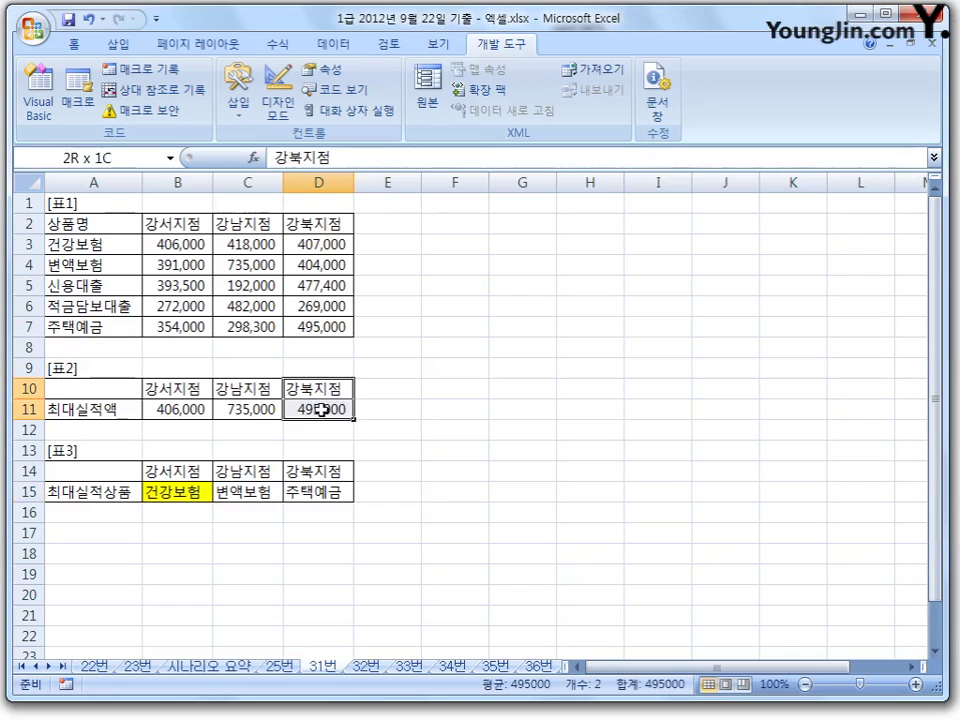
click(287, 491)
click(183, 491)
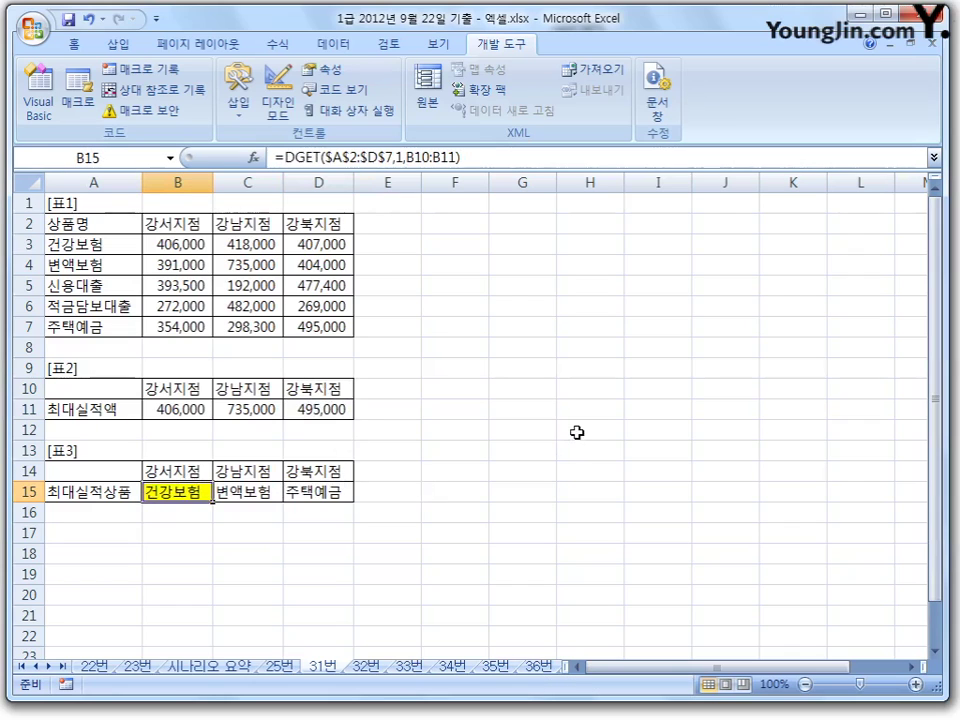
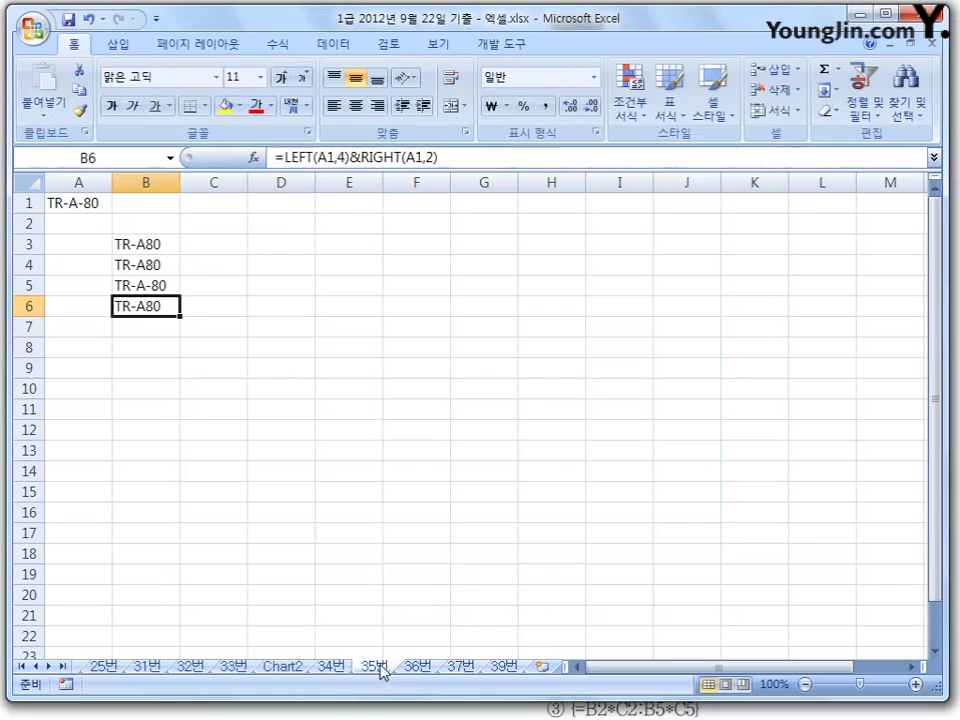
Step: Inspect A1 and B3 on sheet 35번, and mark REPLACE, A1 and the position argument 5 in B3's formula
click(88, 203)
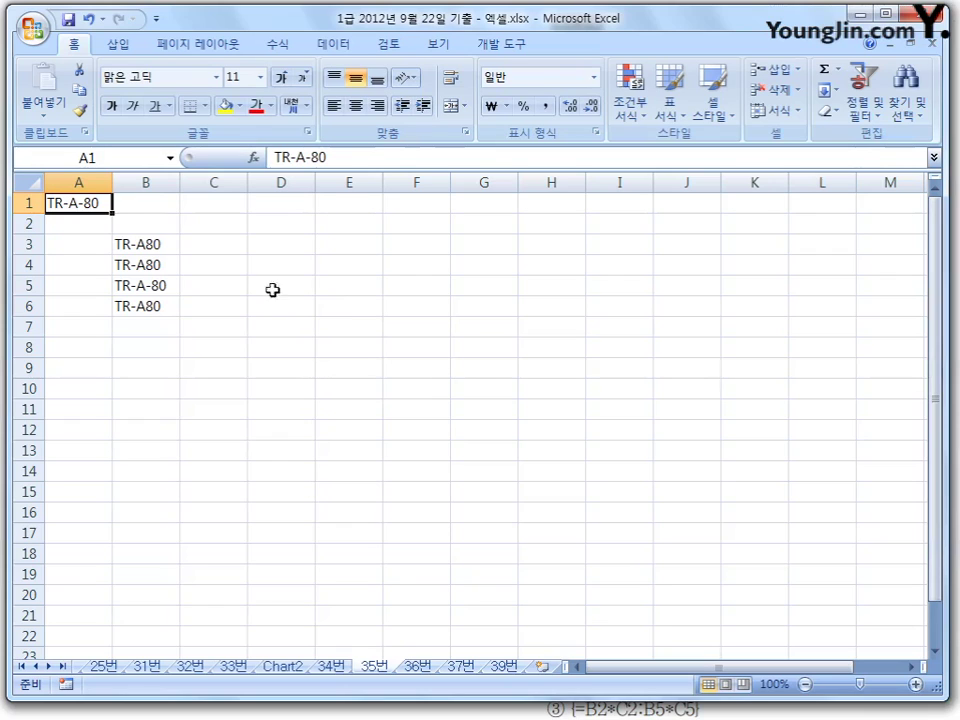
click(148, 244)
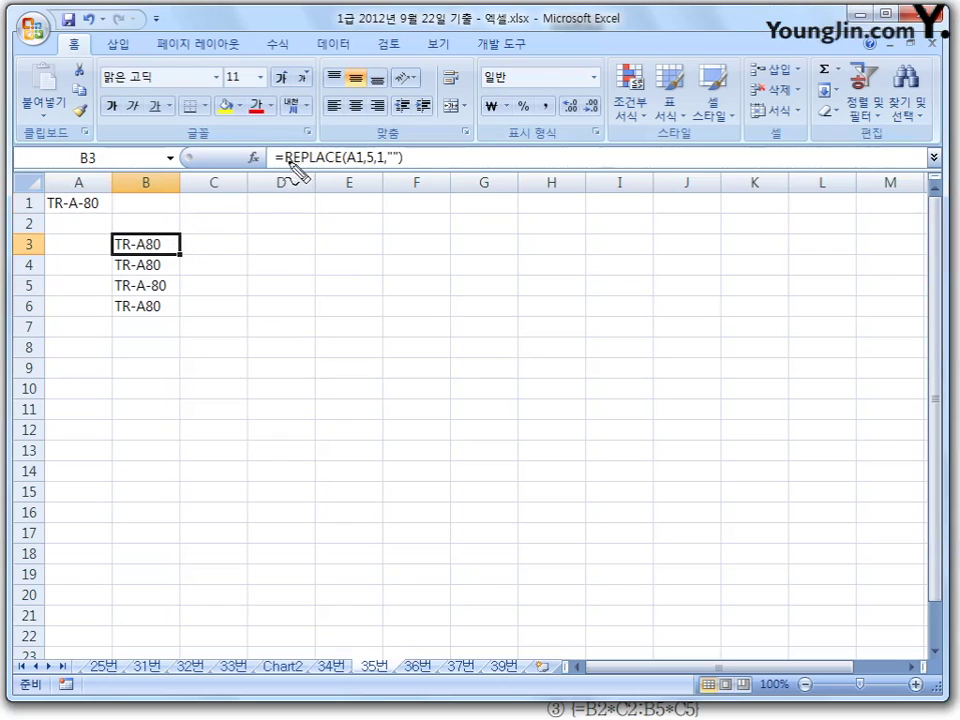
drag(286, 163, 300, 164)
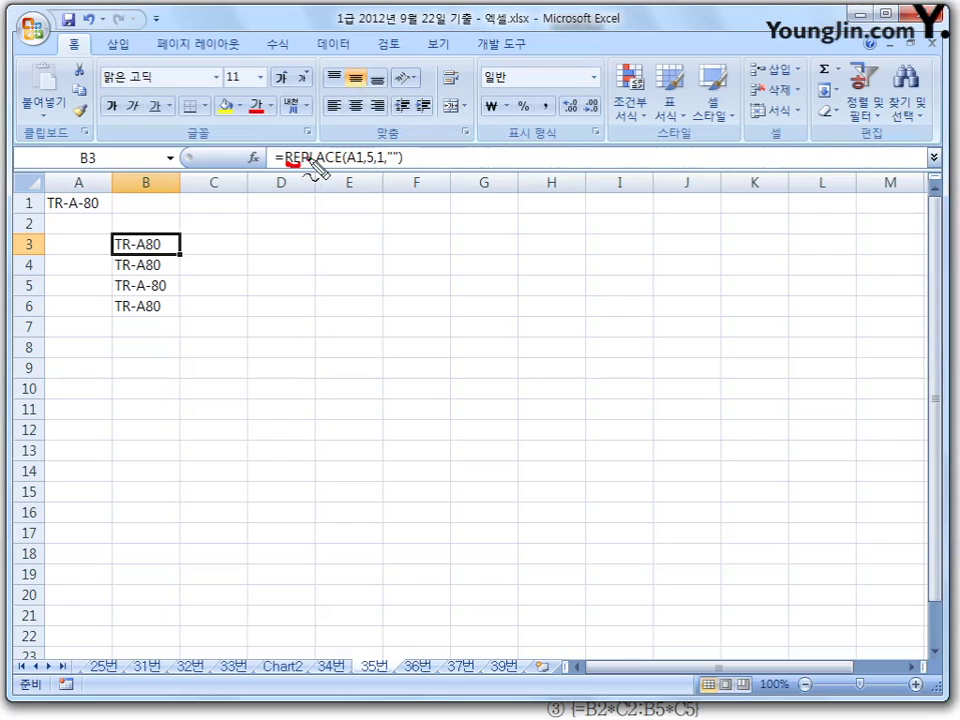
drag(311, 160, 336, 162)
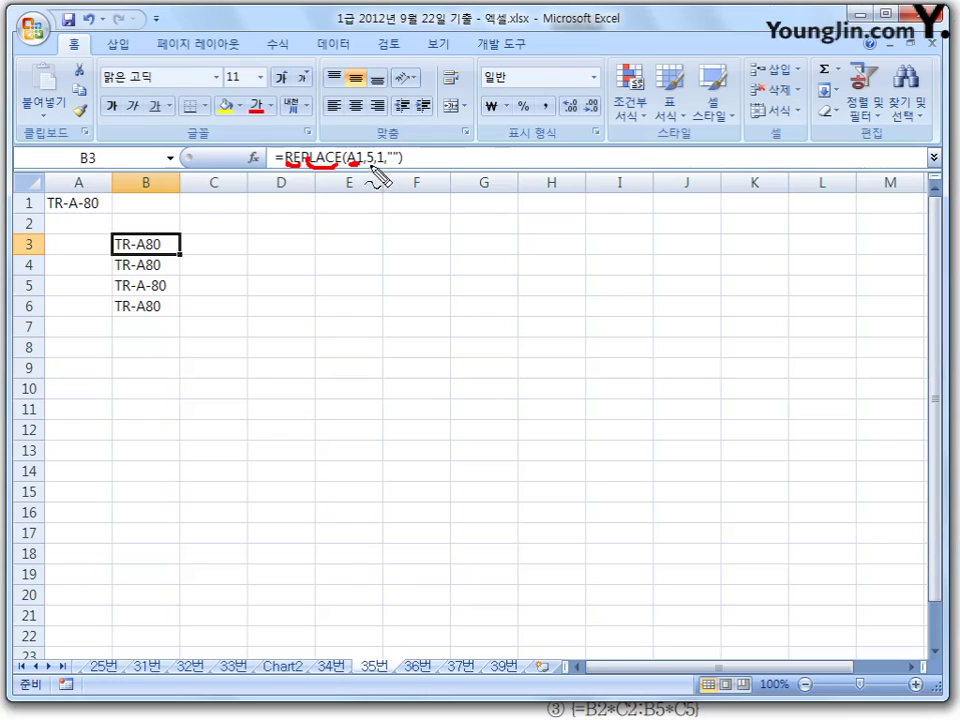
drag(371, 166, 370, 190)
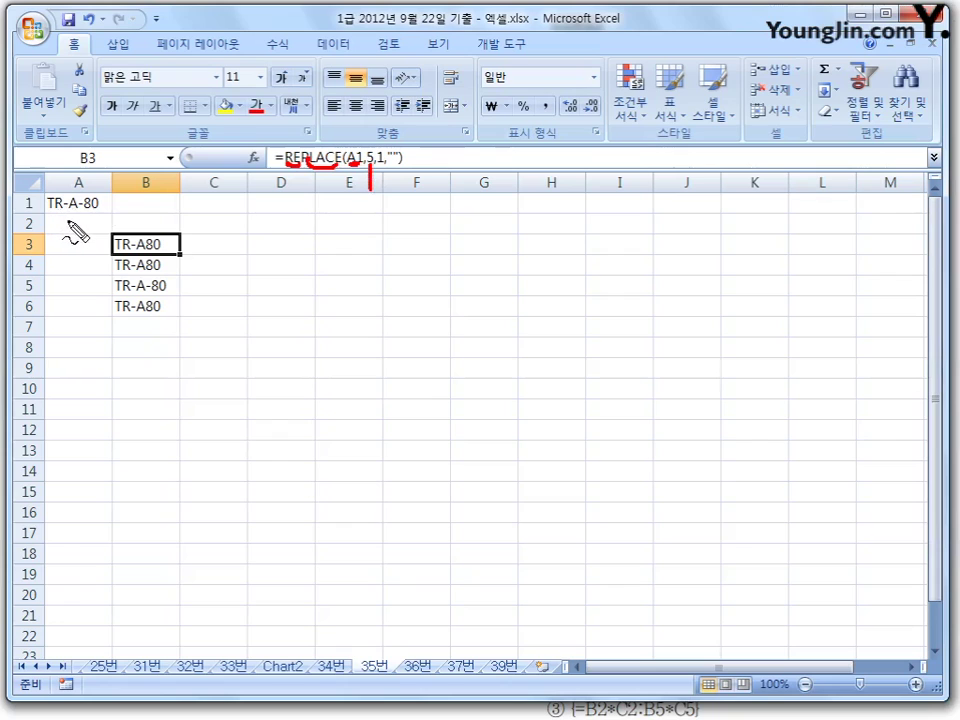
Step: Mark A1's characters up to the fifth-position hyphen, mark the "" argument, underline B3's result, and clear the annotations
mouse_move(51, 205)
mouse_down()
mouse_move(50, 214)
mouse_move(68, 213)
mouse_up()
drag(73, 205, 82, 275)
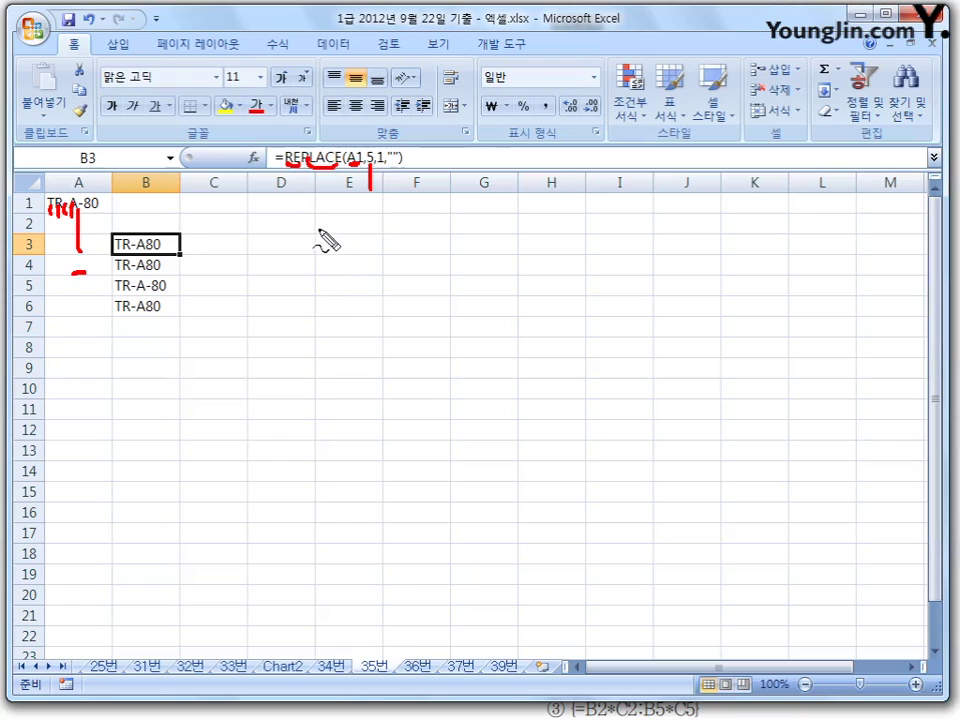
click(395, 168)
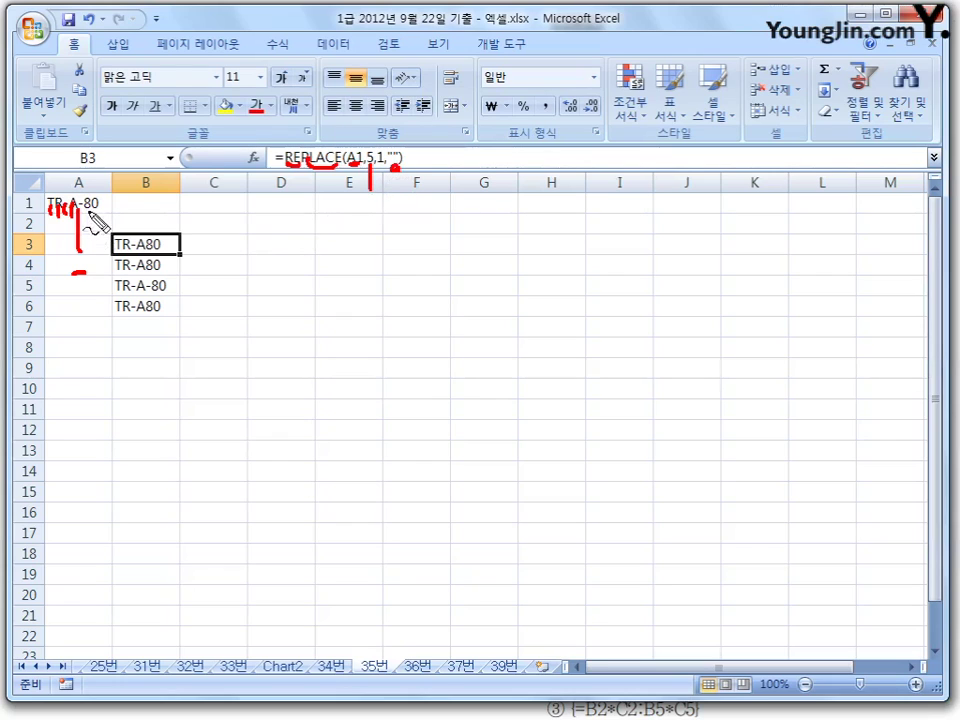
mouse_move(238, 228)
mouse_down()
mouse_move(258, 234)
mouse_move(250, 242)
mouse_move(368, 232)
mouse_up()
drag(113, 253, 158, 254)
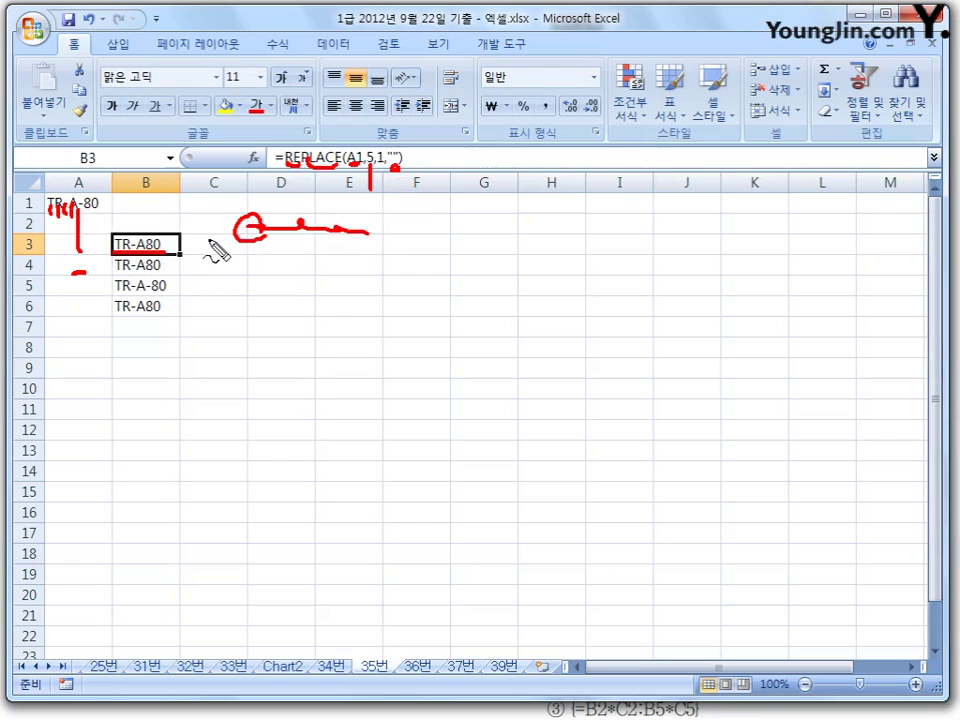
key(Escape)
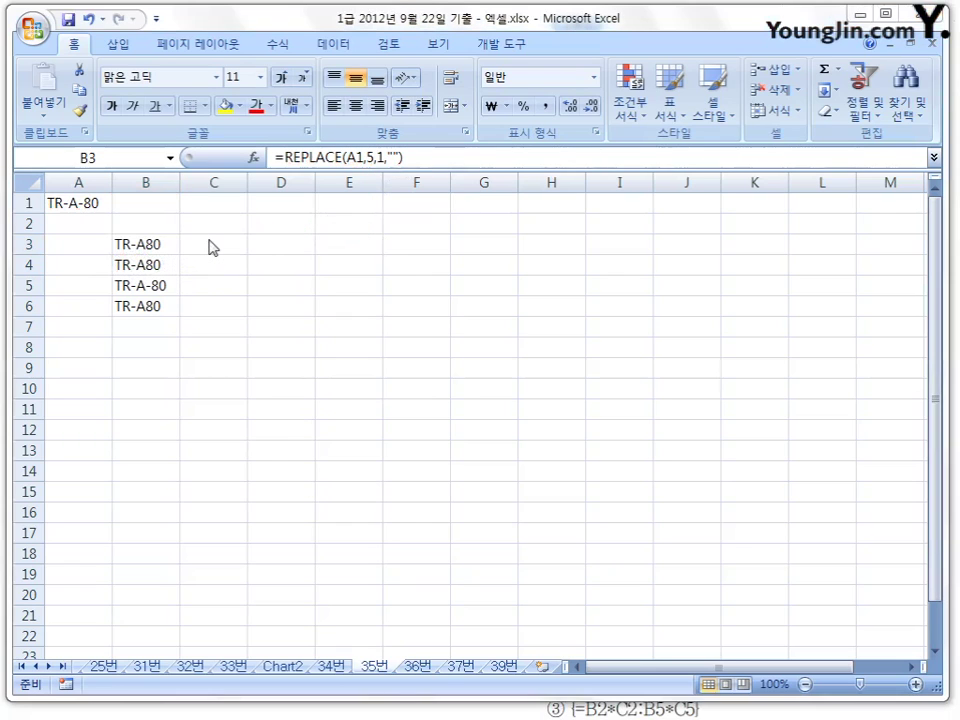
Step: Display the cell reference in B3's formula, and underline the CONCATENATE function name in B4's formula
key(F2)
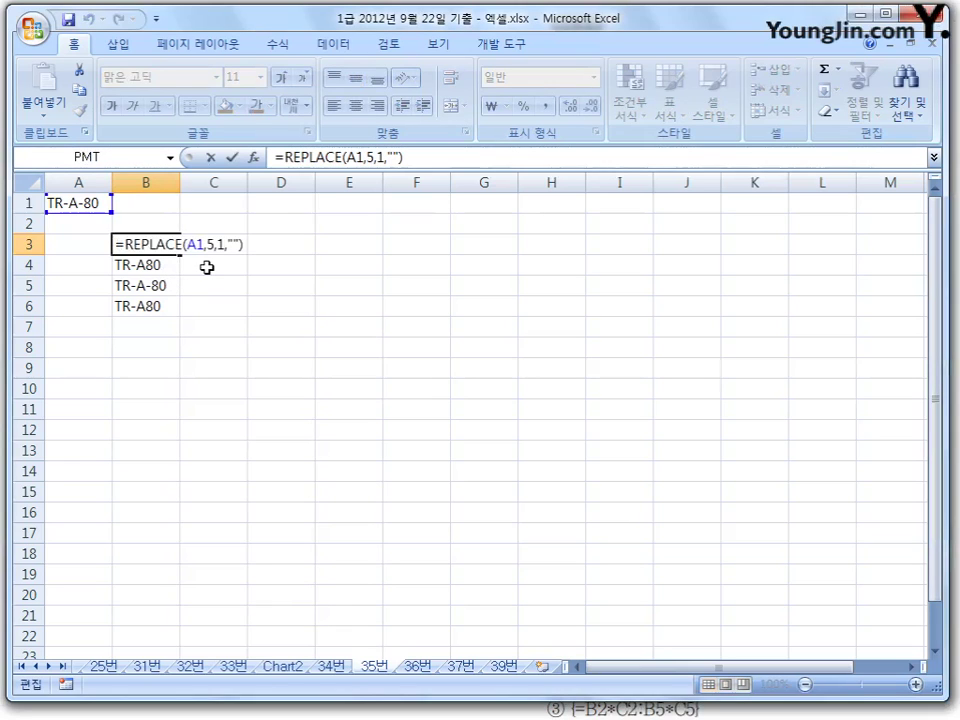
key(Return)
key(ctrl+2)
drag(202, 286, 214, 282)
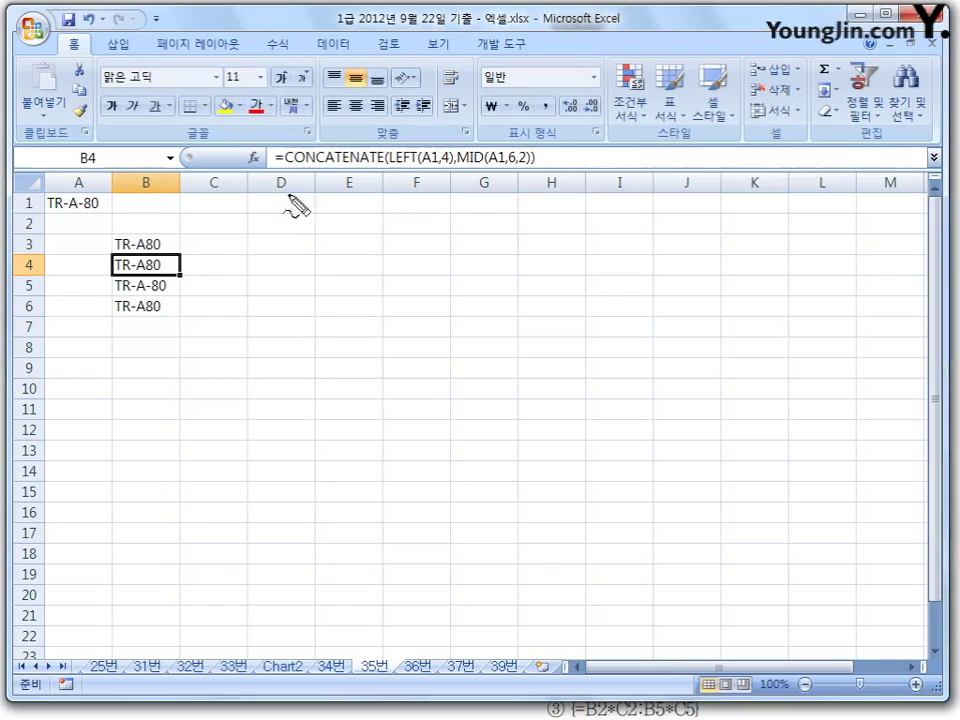
click(286, 168)
drag(288, 168, 310, 164)
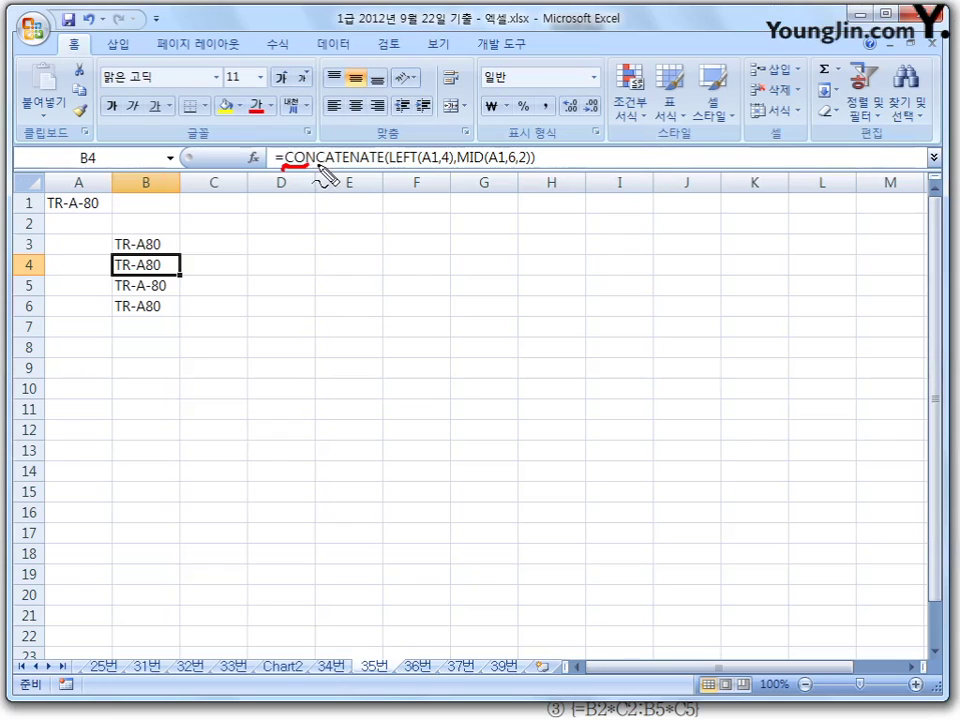
mouse_move(318, 164)
mouse_down()
mouse_move(343, 171)
mouse_move(382, 160)
mouse_up()
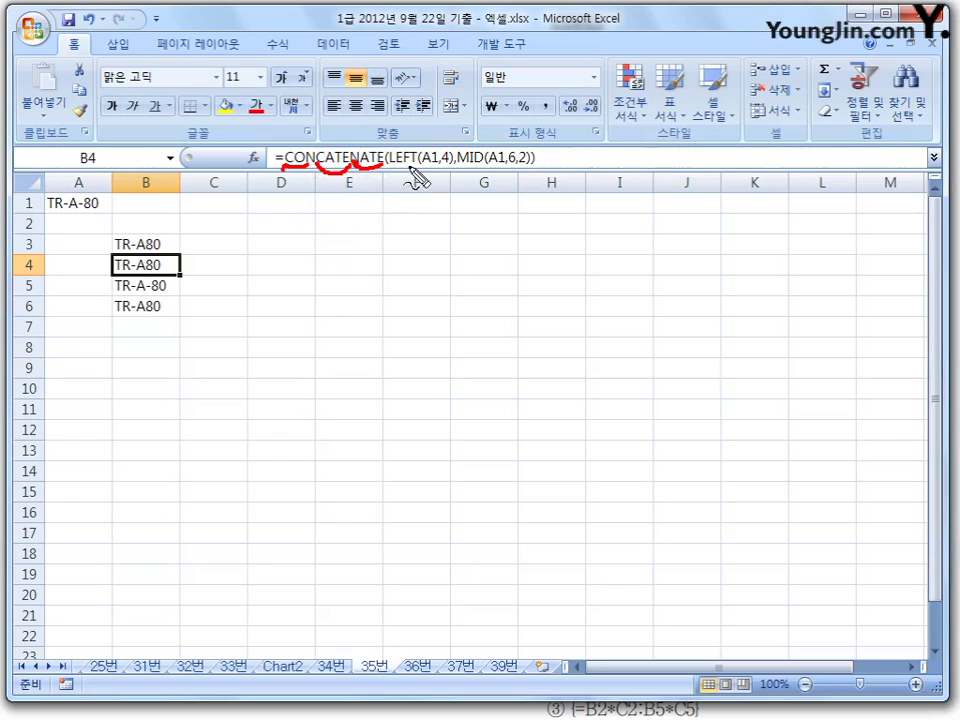
Step: Match LEFT(A1,4) to TR-A in A1, and underline MID(A1,6,2), count to its characters, and handwrite "80"
drag(394, 170, 455, 165)
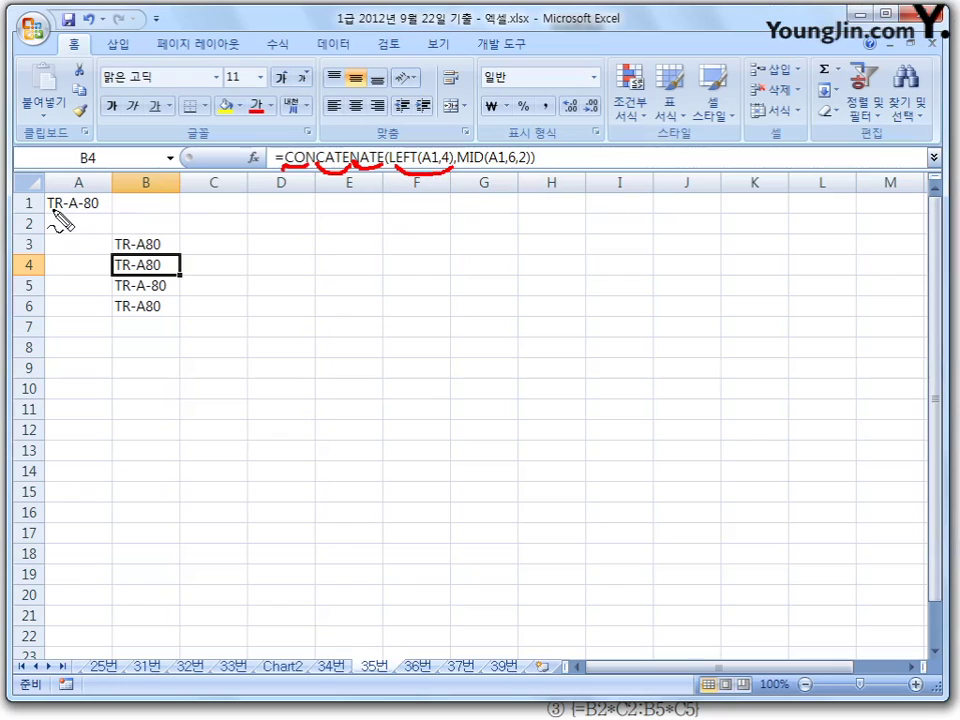
drag(52, 210, 78, 209)
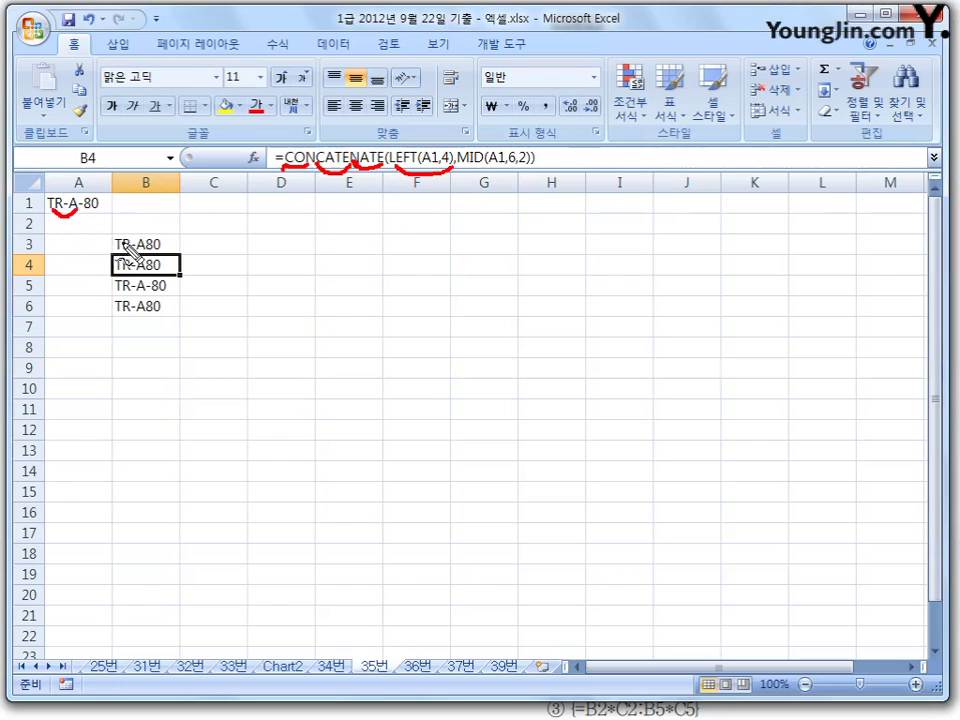
mouse_move(464, 170)
mouse_down()
mouse_move(476, 182)
mouse_move(528, 176)
mouse_up()
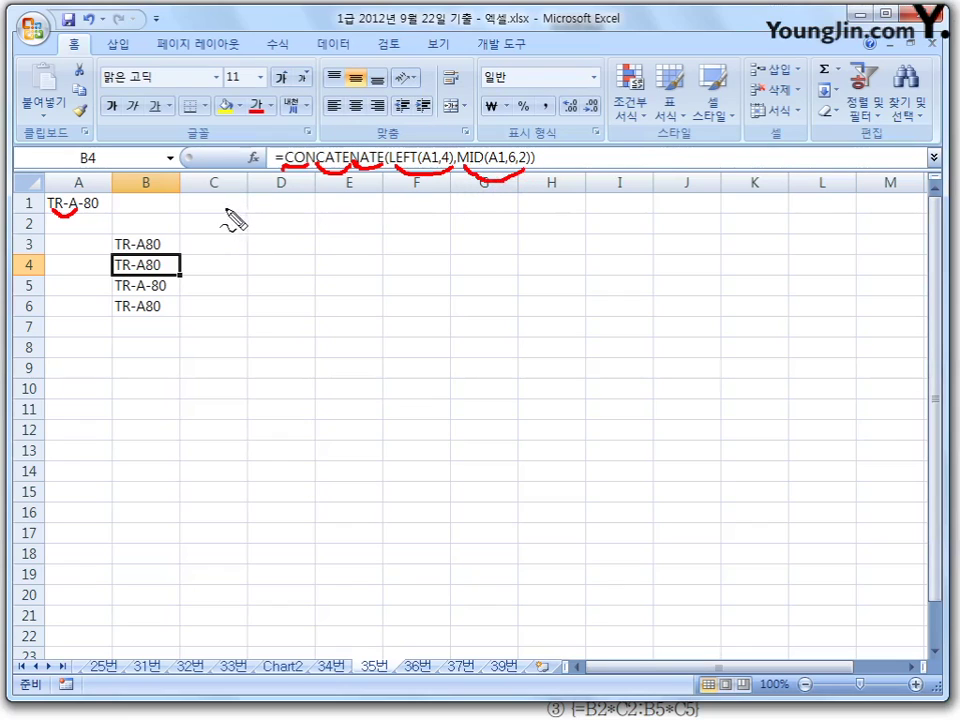
mouse_move(60, 212)
mouse_down()
mouse_move(50, 201)
mouse_move(81, 211)
mouse_move(153, 200)
mouse_up()
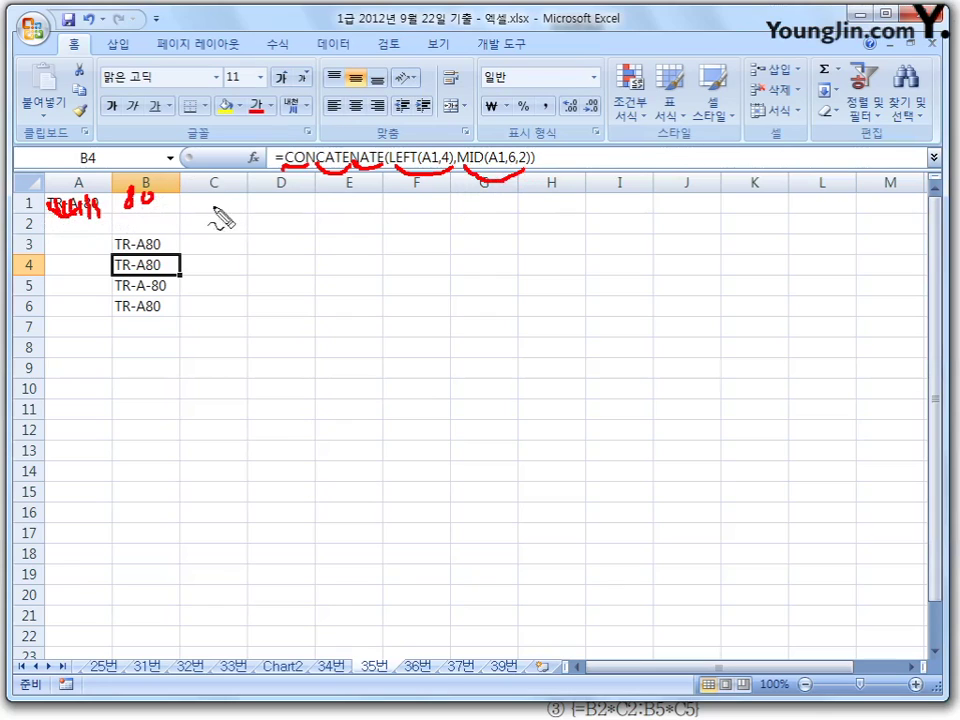
Step: Handwrite "TR-A" and "80" linked to the LEFT and MID arguments, underline them as joined text, and clear the annotations
mouse_move(415, 185)
mouse_down()
mouse_move(415, 210)
mouse_move(438, 245)
mouse_move(424, 268)
mouse_move(463, 272)
mouse_move(490, 258)
mouse_move(525, 268)
mouse_up()
mouse_move(515, 182)
mouse_down()
mouse_move(562, 245)
mouse_move(604, 272)
mouse_up()
mouse_move(612, 222)
mouse_down()
mouse_move(605, 230)
mouse_move(632, 236)
mouse_up()
drag(410, 303, 715, 305)
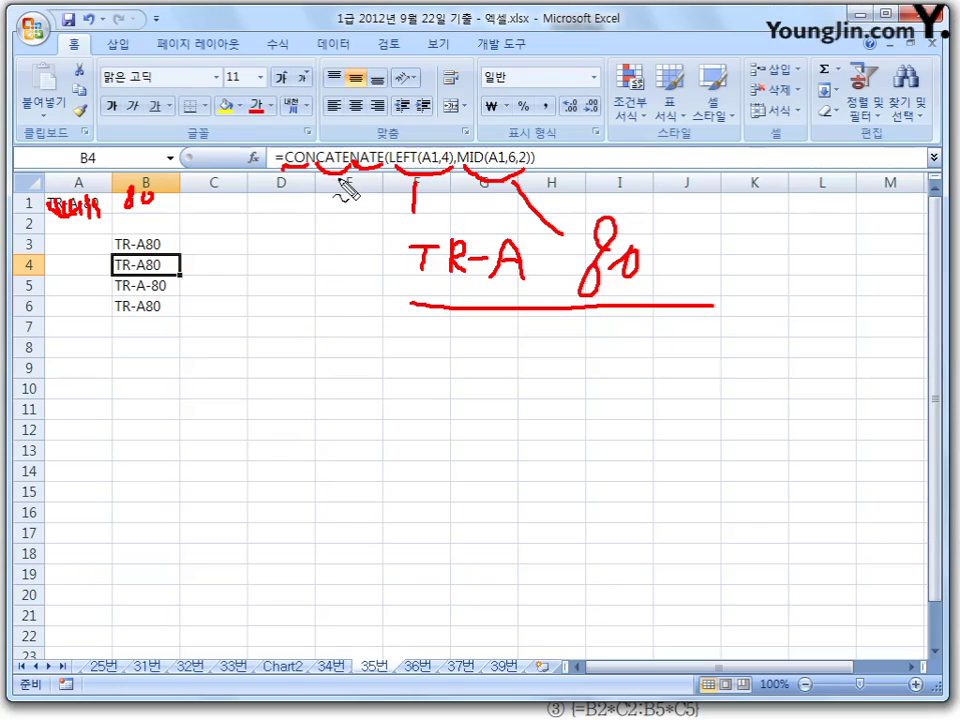
key(Escape)
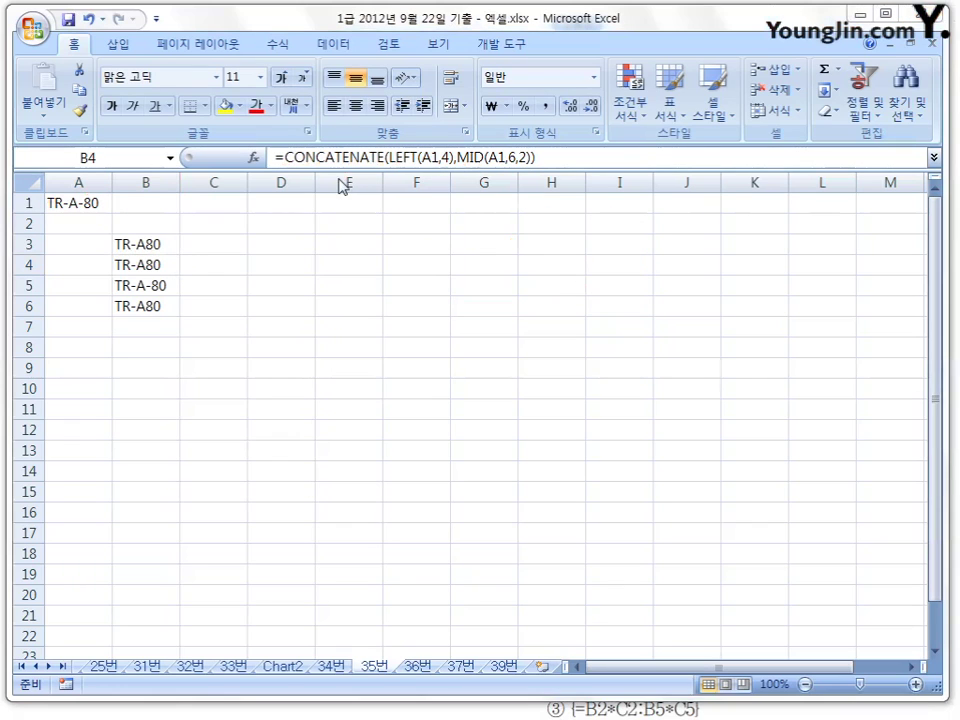
Step: Display B5's SUBSTITUTE formula, mark its arguments and A1's two hyphens, circle the final 5, handwrite "2", and clear the annotations
click(140, 285)
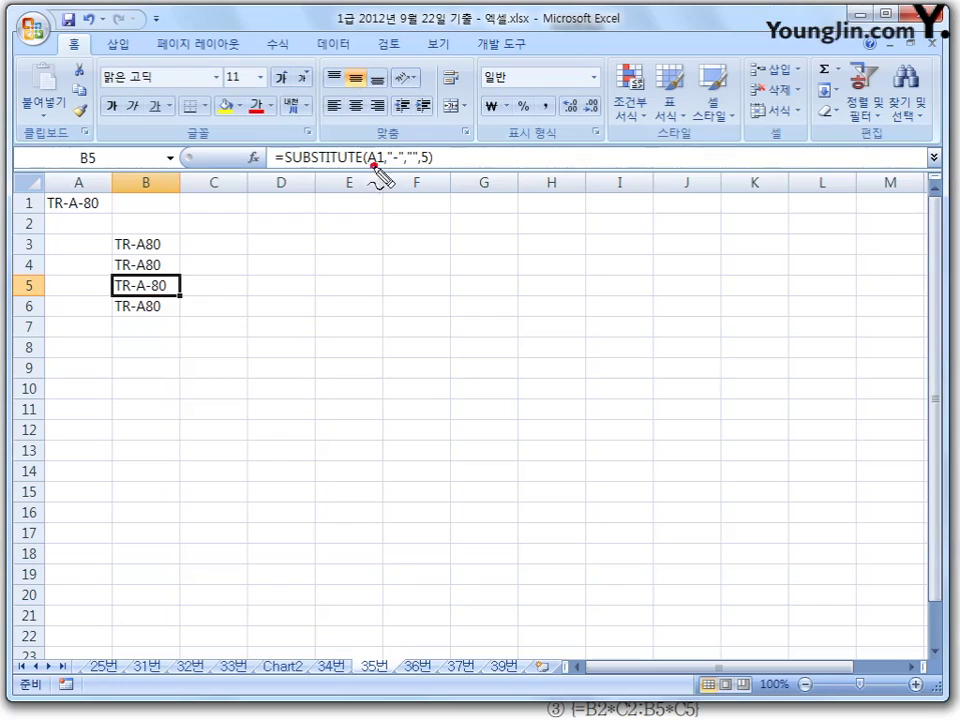
drag(393, 166, 409, 178)
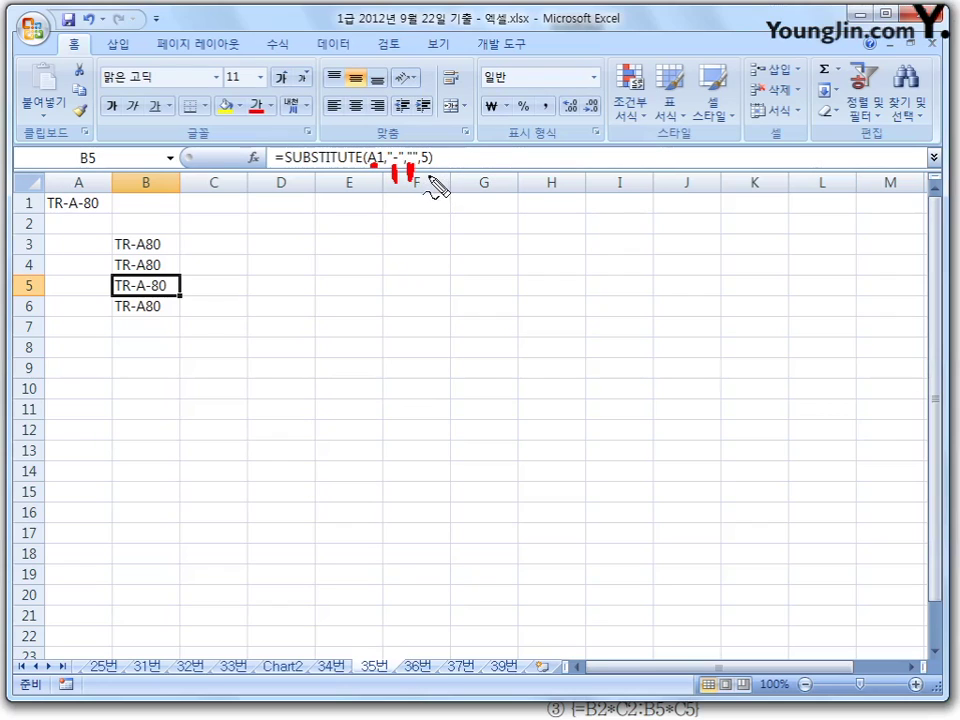
drag(427, 166, 429, 190)
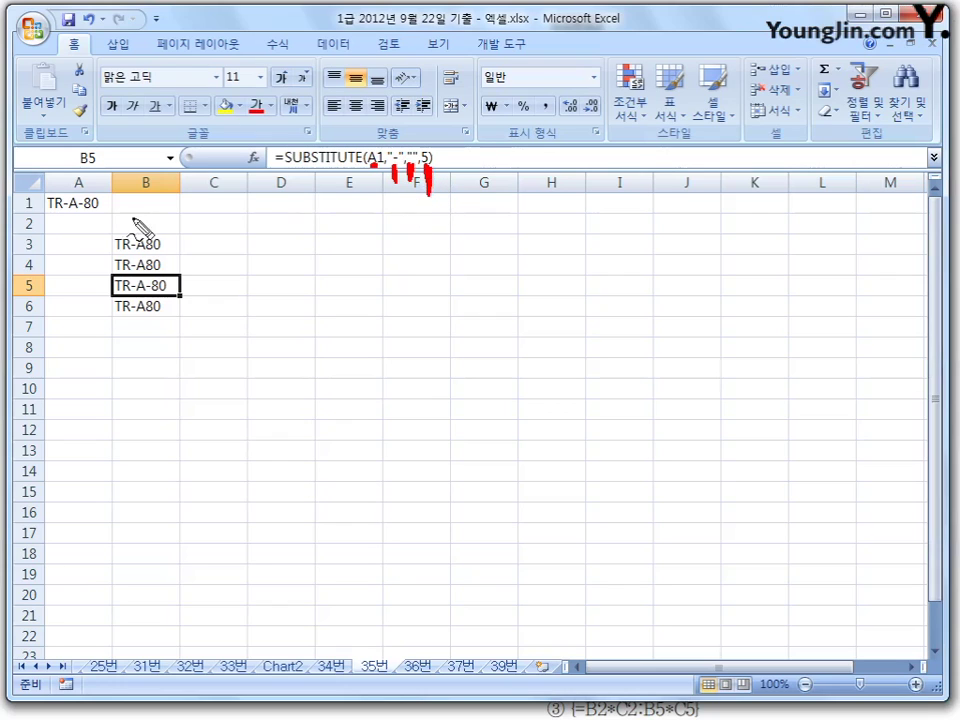
mouse_move(63, 204)
mouse_down()
mouse_move(66, 226)
mouse_move(82, 230)
mouse_up()
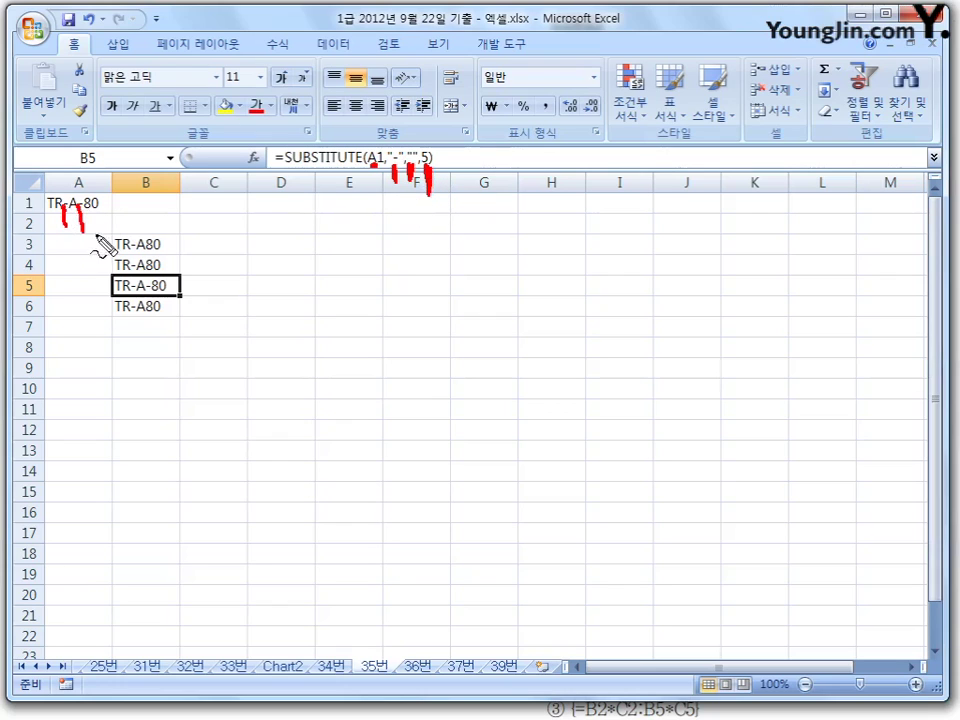
drag(430, 149, 437, 160)
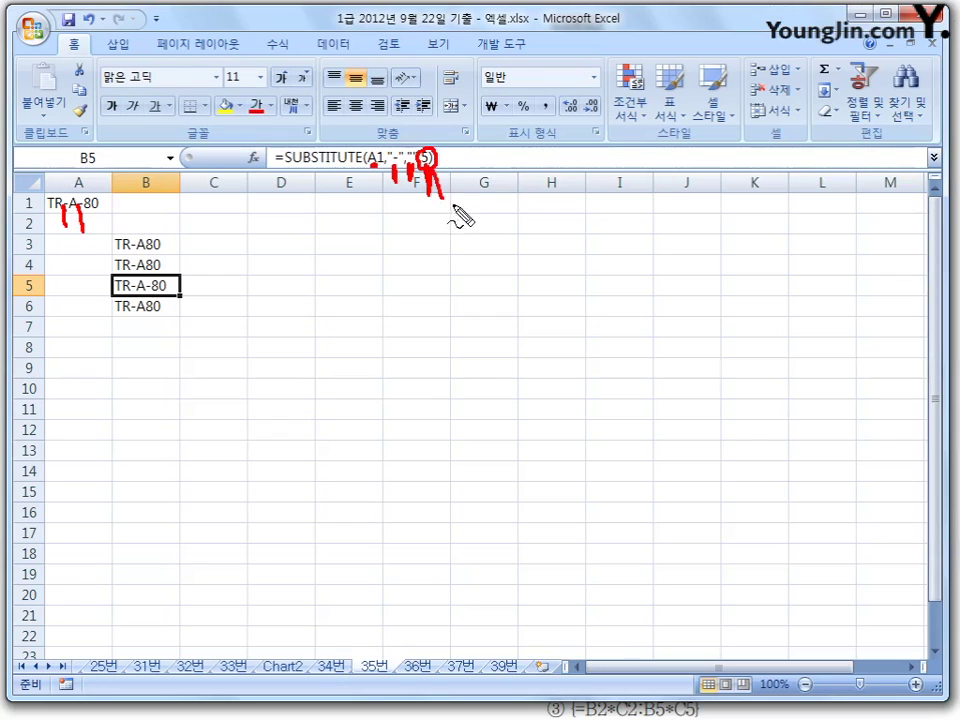
drag(455, 213, 490, 231)
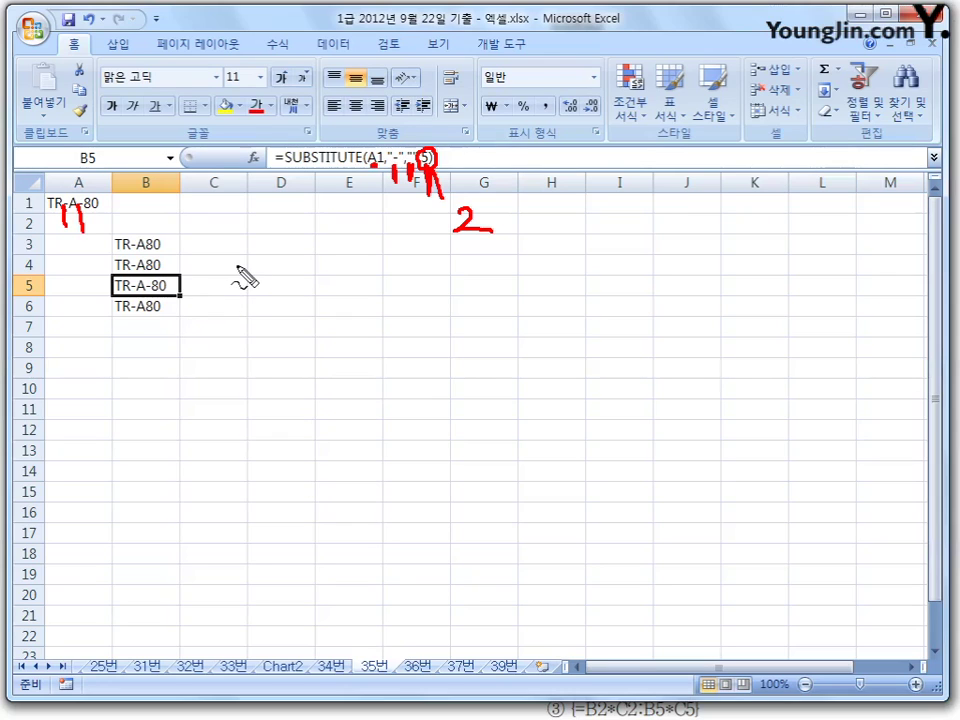
key(Escape)
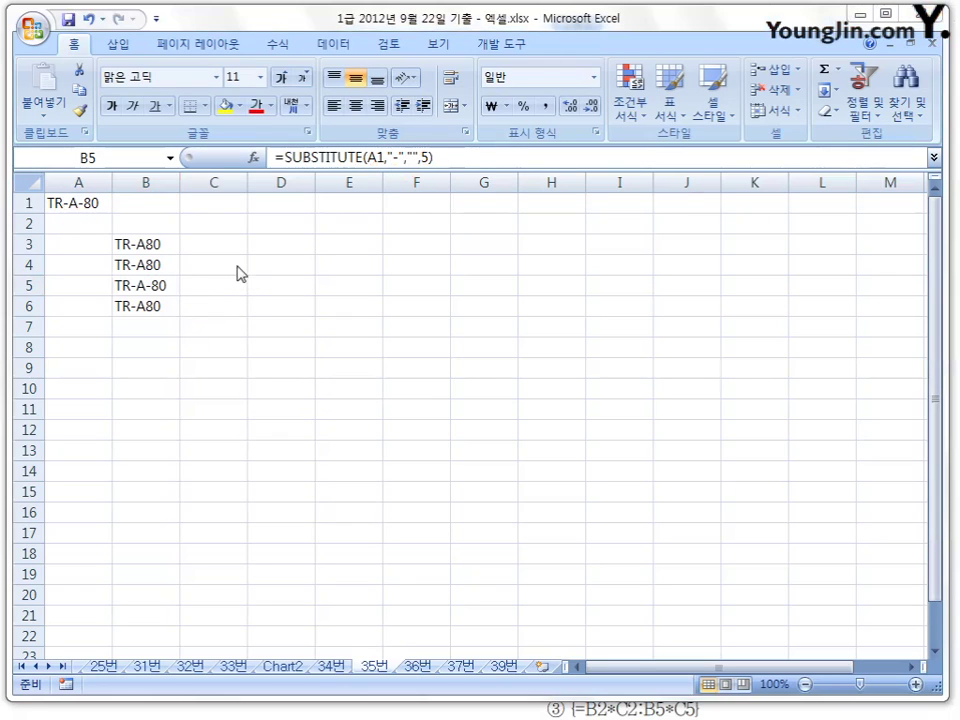
Step: Set the instance number in B5's SUBSTITUTE formula to 2 so it reads =SUBSTITUTE(A1,"-","",2)
key(F2)
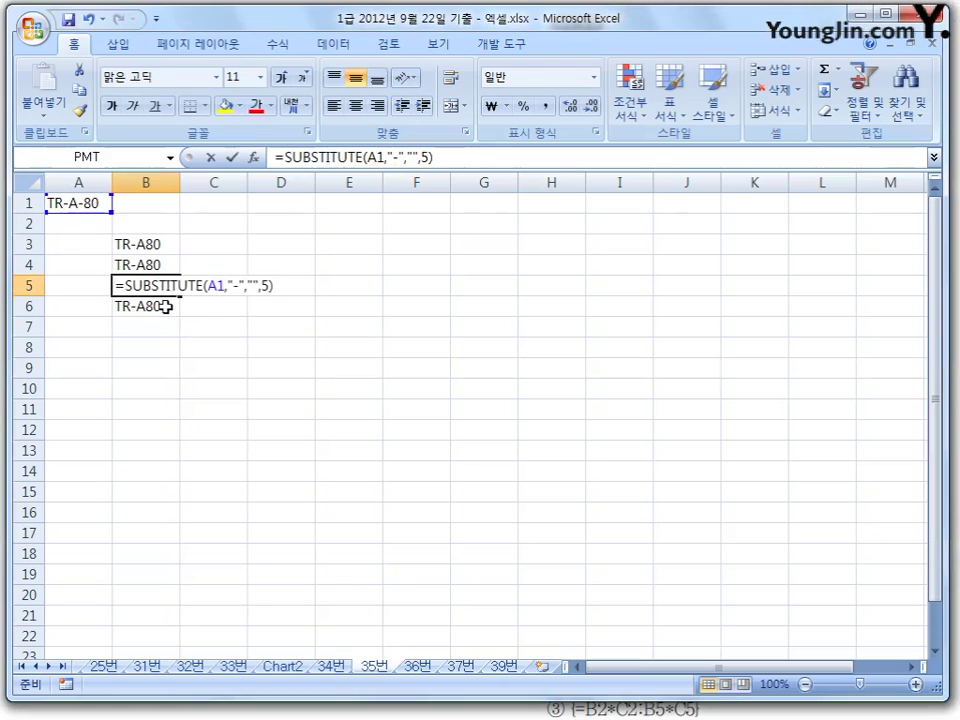
key(Return)
key(Up)
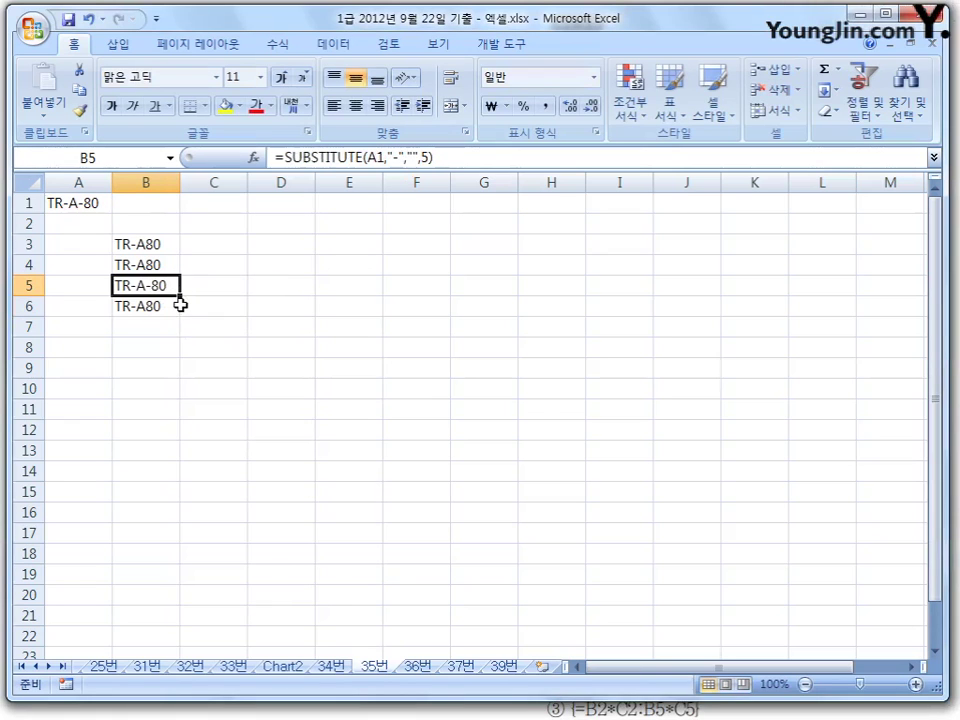
key(F2)
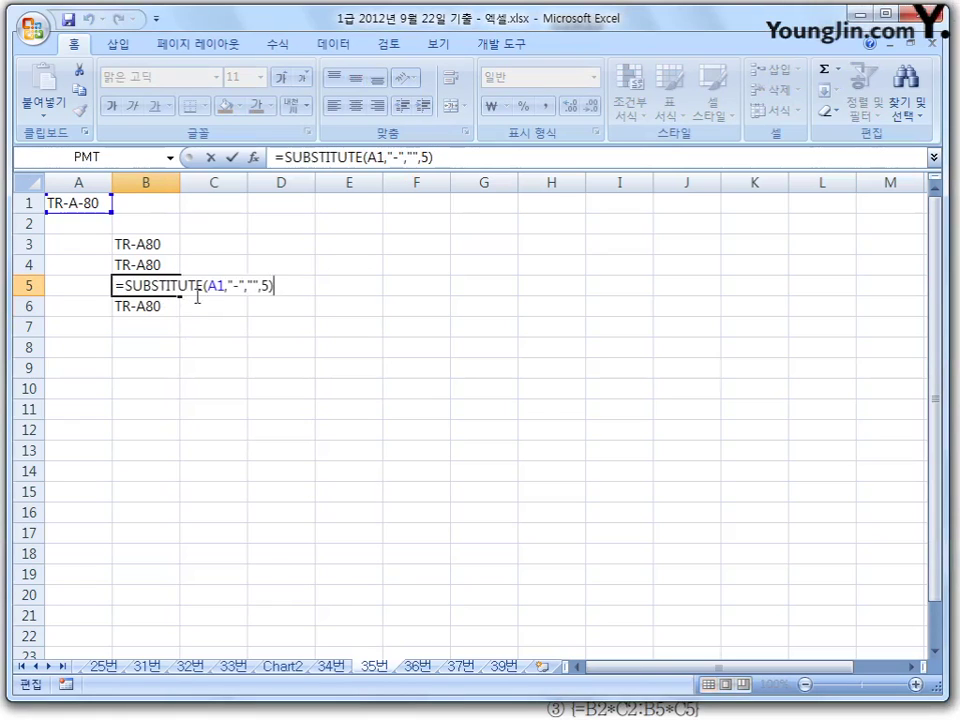
click(260, 287)
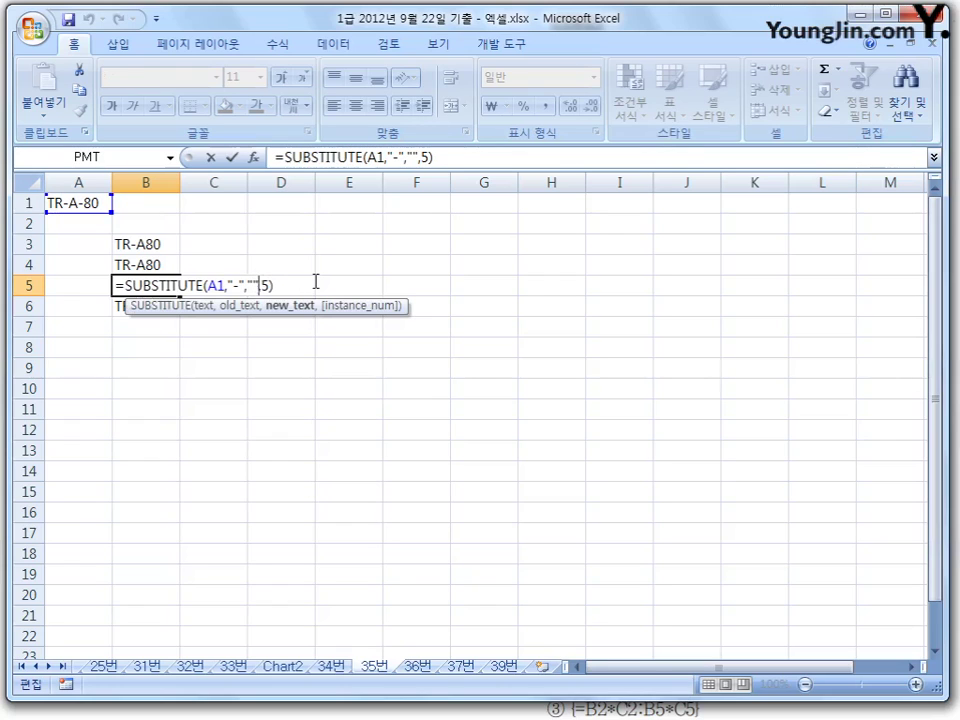
text(2)
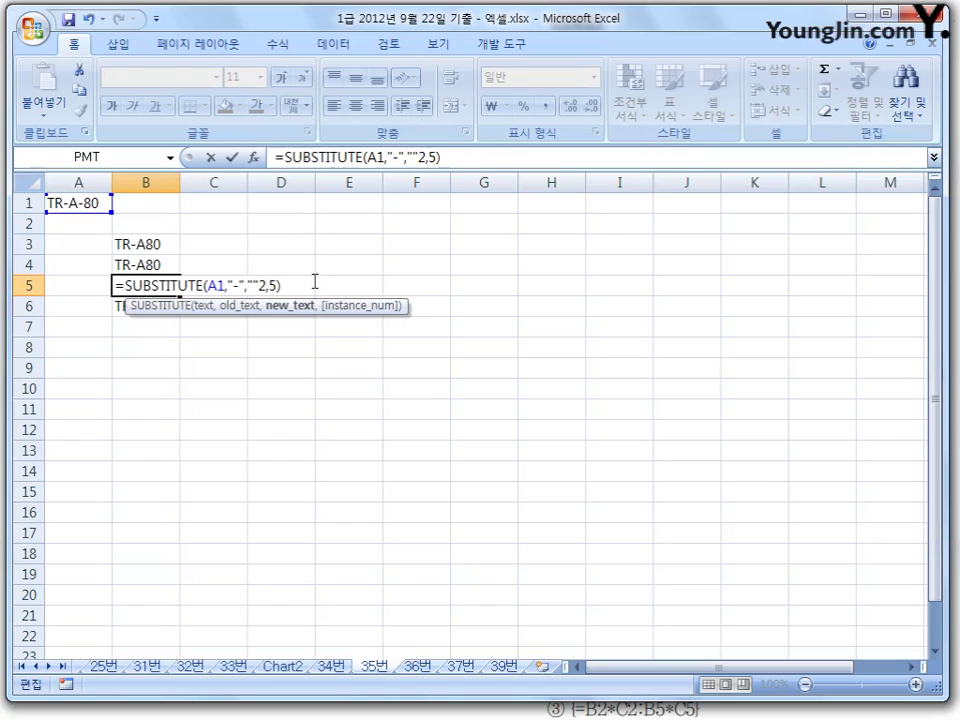
key(Delete)
text(2)
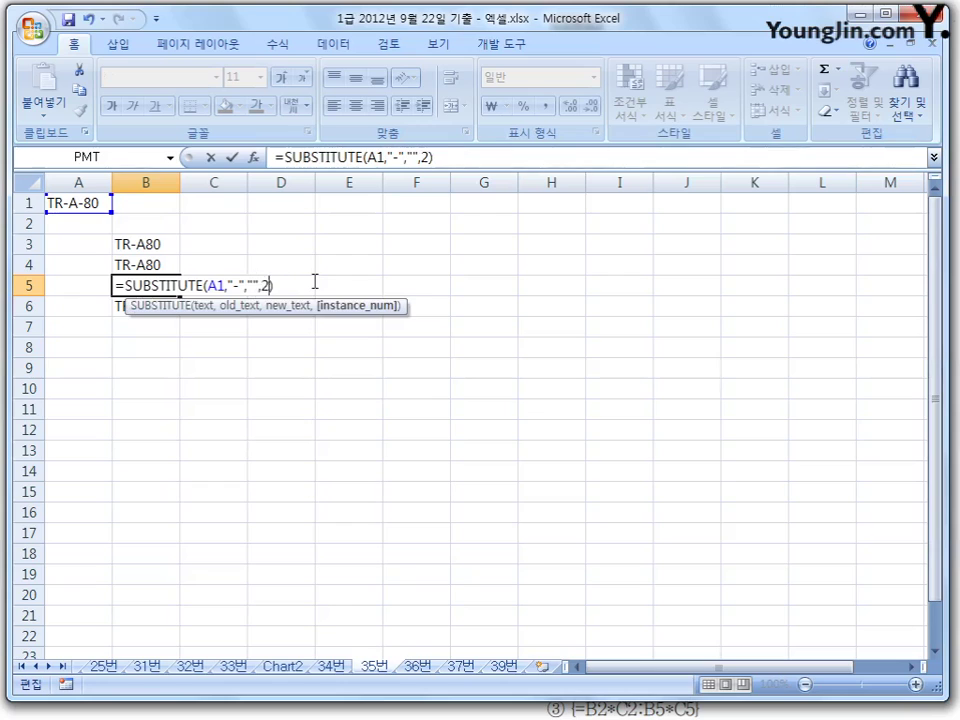
key(Return)
key(Up)
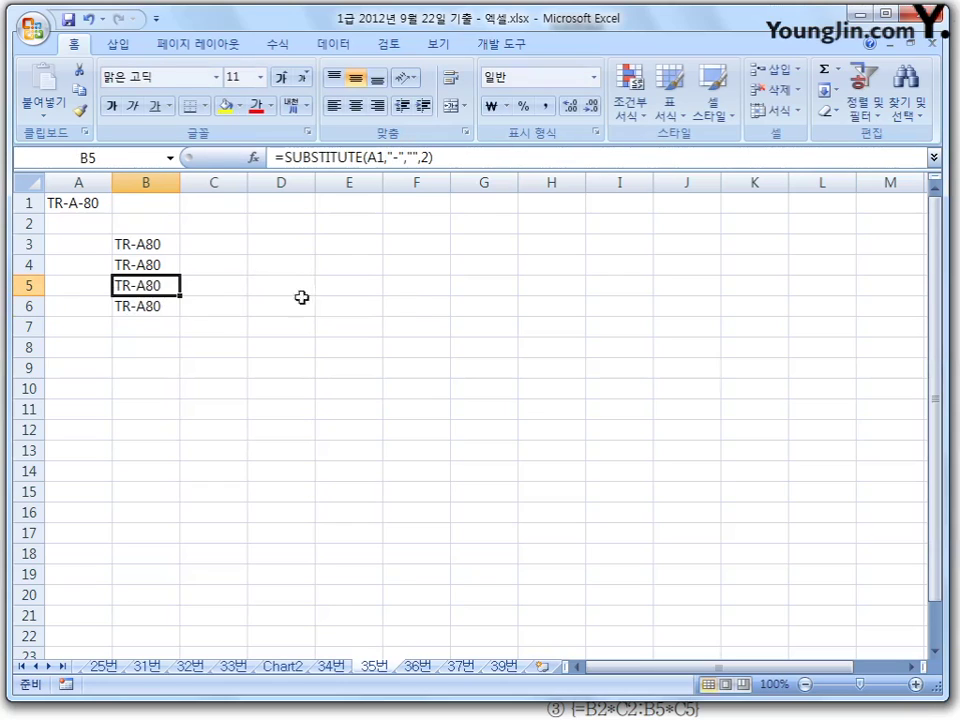
Step: Display B6's LEFT and RIGHT formula and return to the exam question page
click(152, 308)
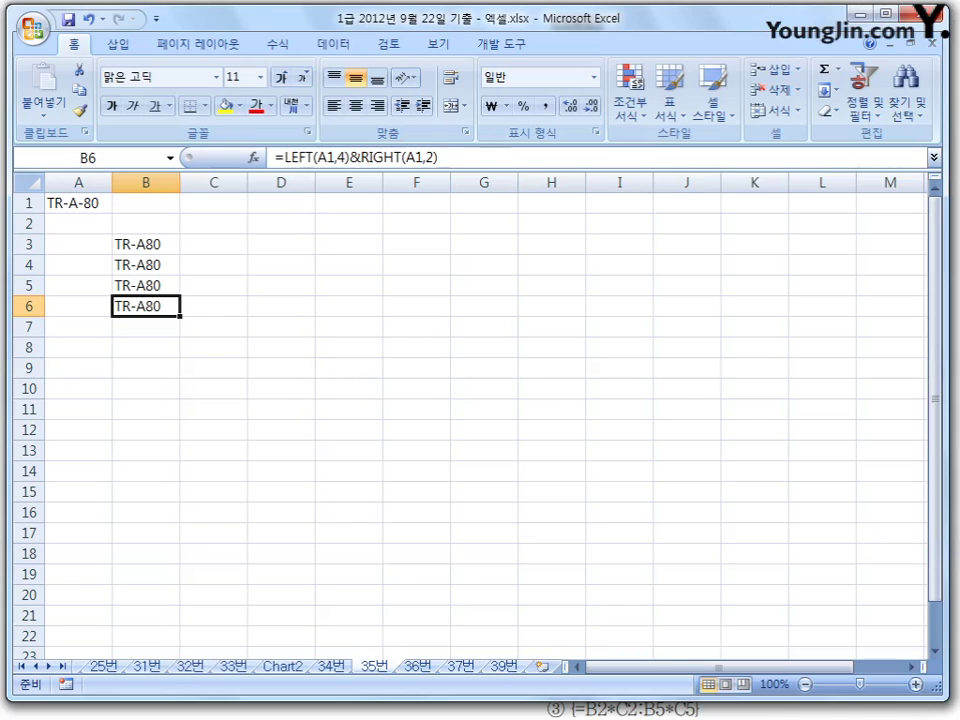
key(alt+Tab)
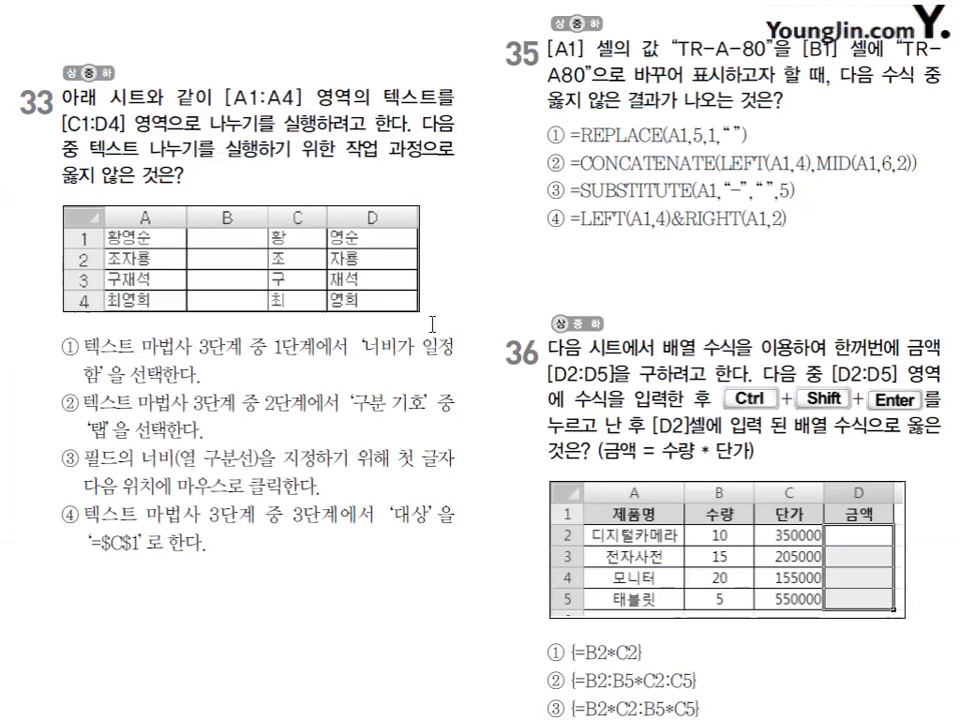
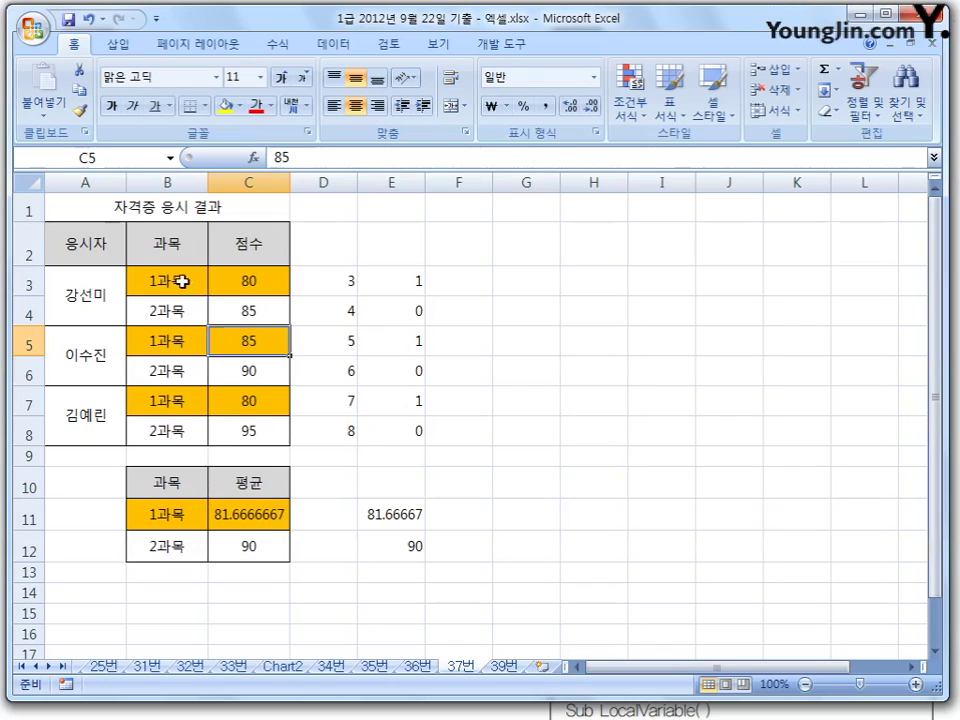
Step: Point out the 1과목 subject and score cells in rows 3, 5 and 7, and display C11's average formula
drag(181, 281, 249, 281)
drag(176, 340, 261, 343)
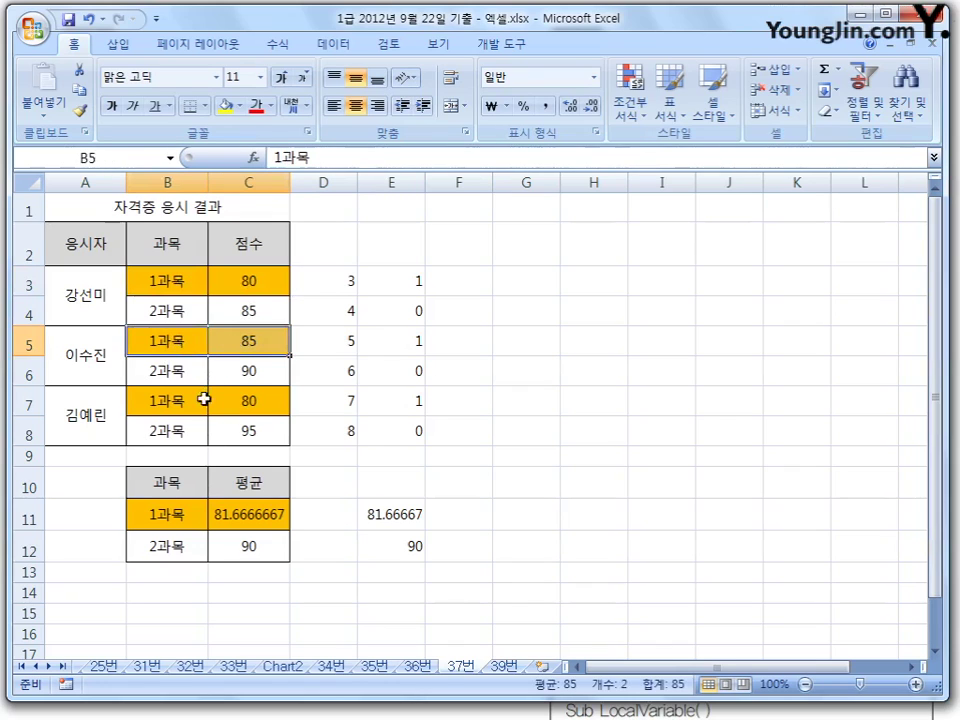
drag(204, 399, 240, 399)
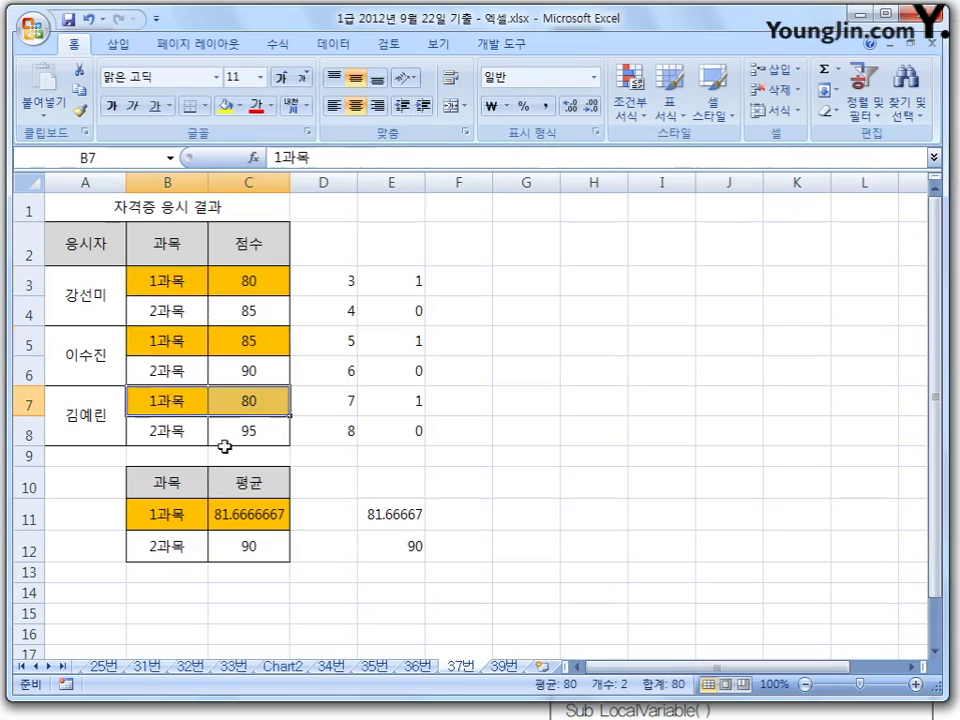
click(255, 516)
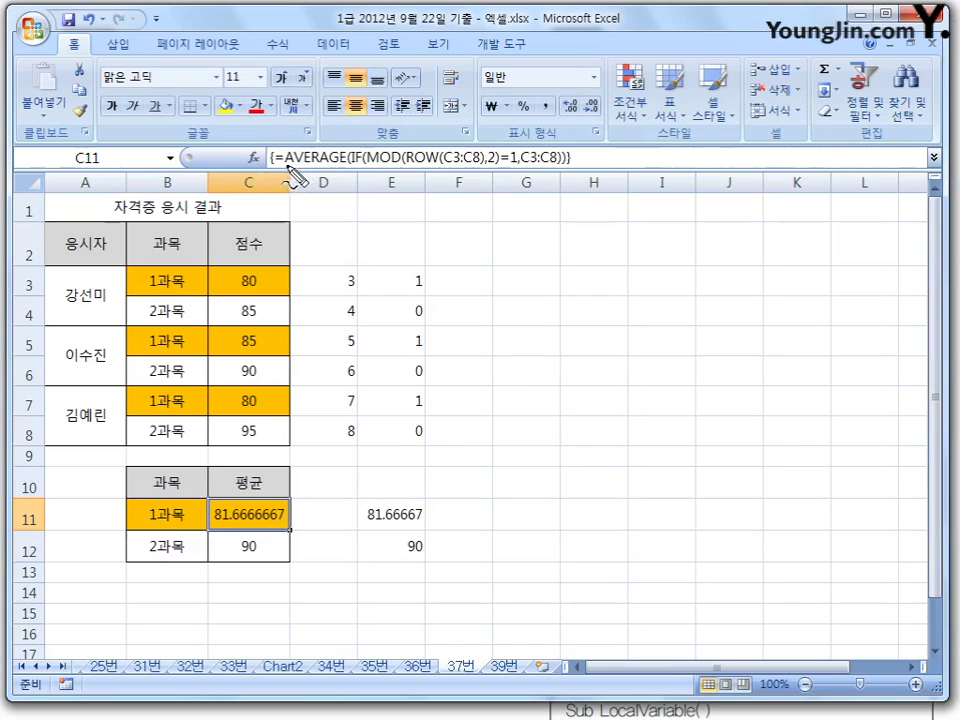
Step: Underline AVERAGE, mark IF, and label MOD as "나머지" and ROW as "행" in C11's formula by hand
mouse_move(285, 164)
mouse_down()
mouse_move(346, 163)
mouse_move(362, 213)
mouse_up()
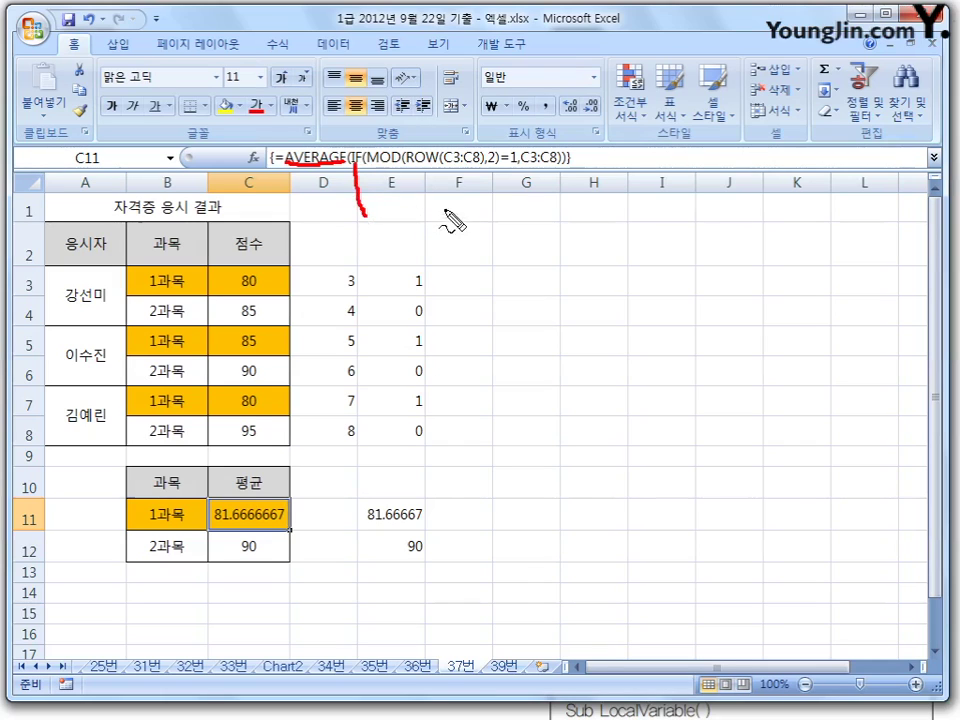
mouse_move(367, 162)
mouse_down()
mouse_move(388, 190)
mouse_move(388, 235)
mouse_move(440, 236)
mouse_move(454, 262)
mouse_move(515, 270)
mouse_up()
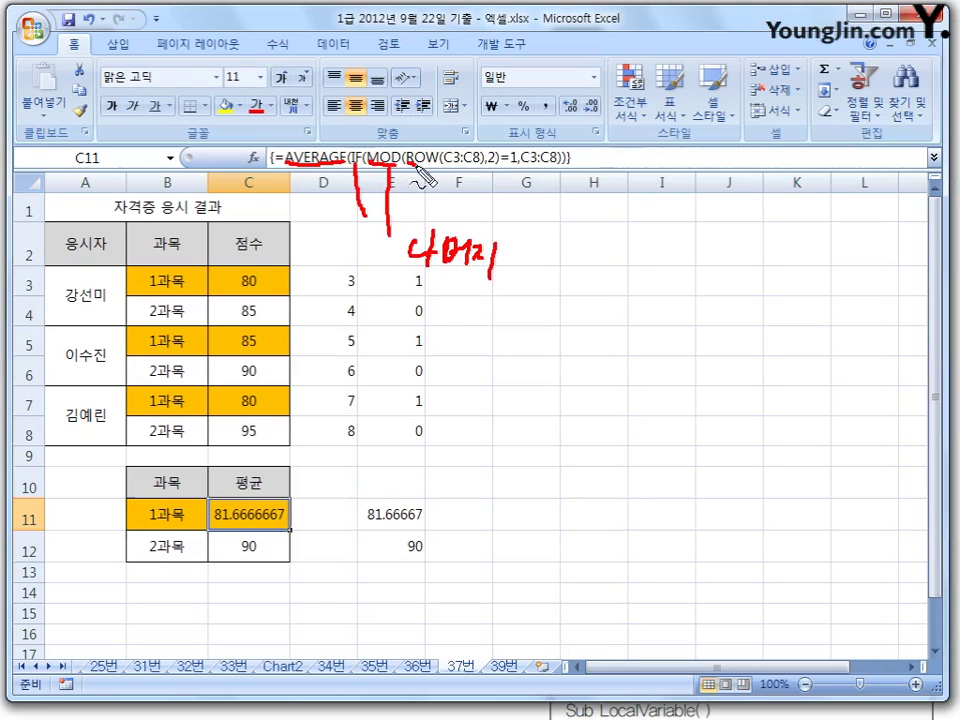
mouse_move(432, 168)
mouse_down()
mouse_move(444, 195)
mouse_move(545, 272)
mouse_move(550, 300)
mouse_move(578, 312)
mouse_up()
drag(588, 318, 600, 330)
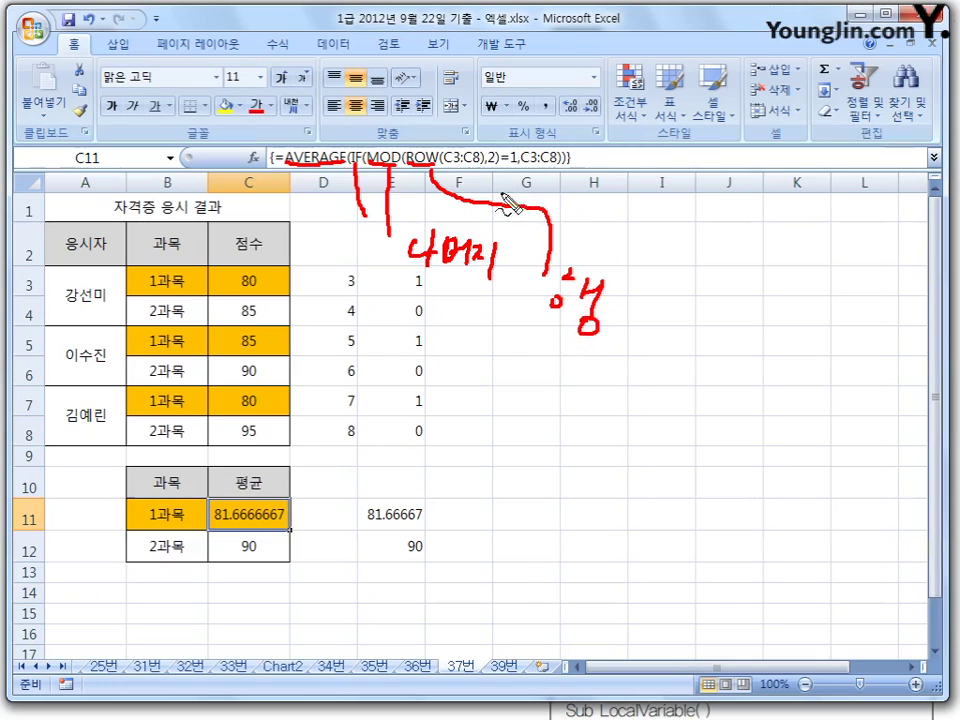
Step: Handwrite "평균" for AVERAGE and "만약" for IF, linking the labels to the function names in C11's formula
mouse_move(310, 220)
mouse_down()
mouse_move(343, 245)
mouse_move(332, 262)
mouse_up()
mouse_move(358, 218)
mouse_down()
mouse_move(378, 240)
mouse_move(378, 268)
mouse_up()
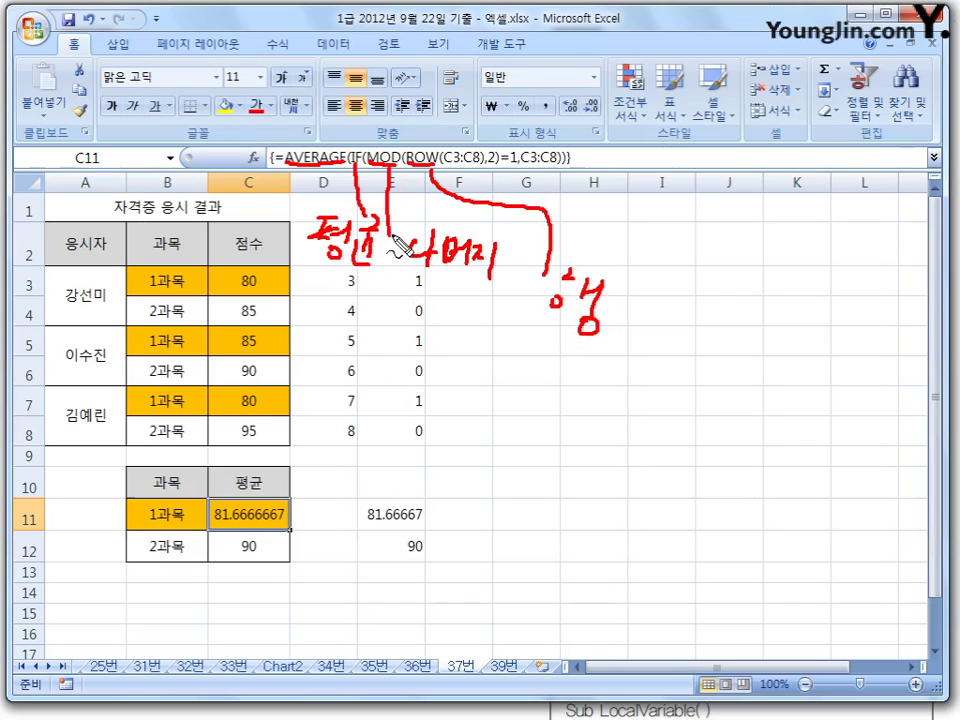
drag(389, 255, 389, 306)
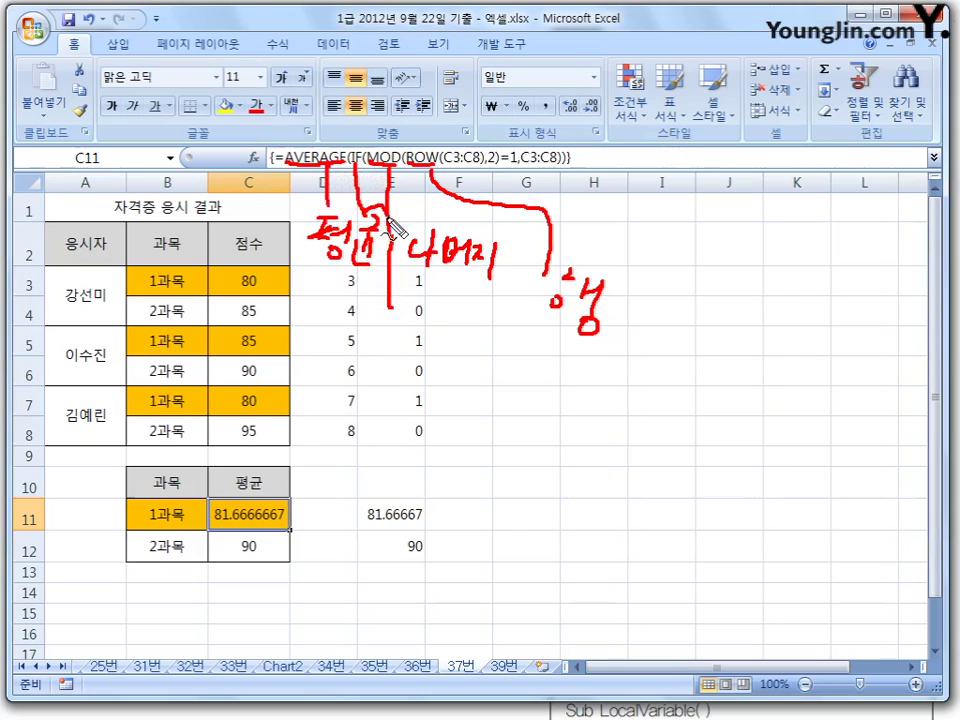
mouse_move(377, 262)
mouse_down()
mouse_move(380, 352)
mouse_move(426, 347)
mouse_move(439, 358)
mouse_move(418, 377)
mouse_up()
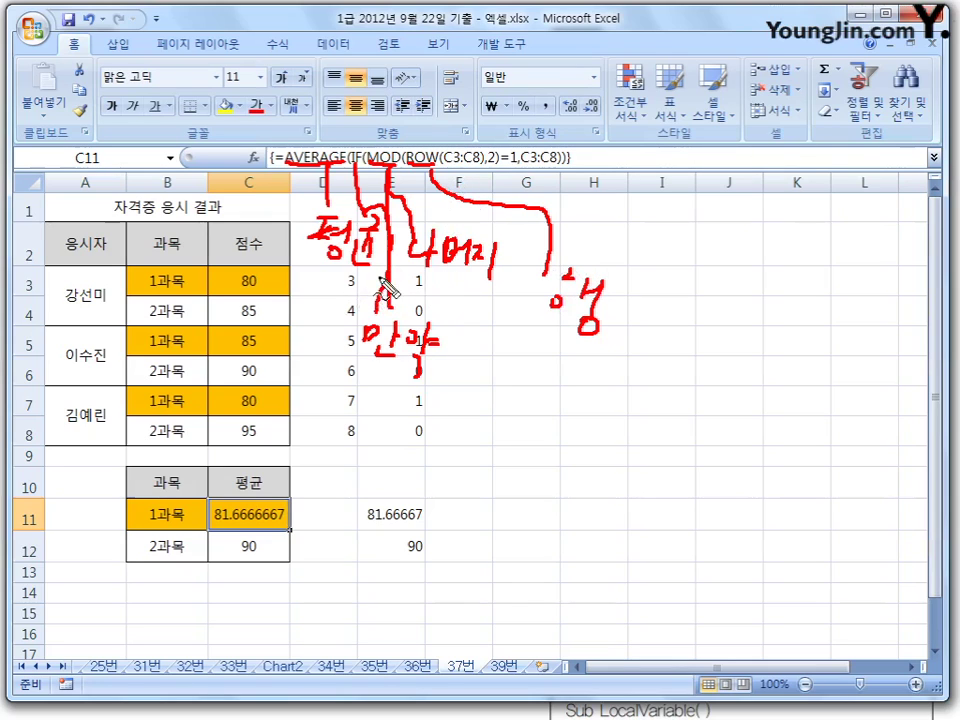
Step: Circle the handwritten labels 평균, 만약, 나머지 and 행, and clear the annotations
mouse_move(372, 205)
mouse_down()
mouse_move(282, 245)
mouse_move(380, 272)
mouse_up()
drag(418, 345, 452, 312)
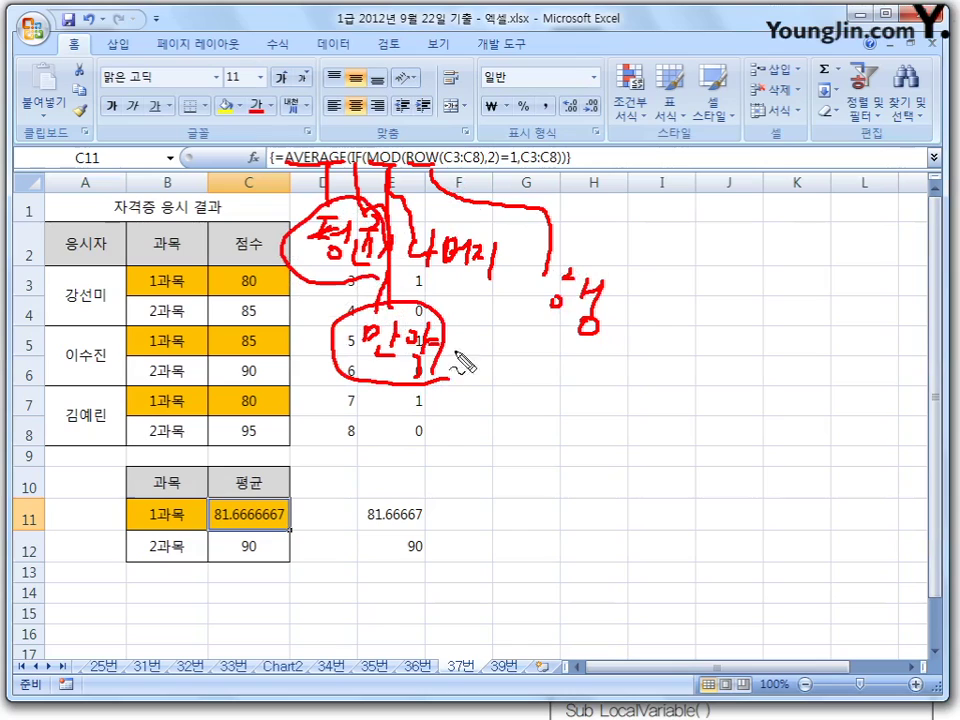
drag(400, 258, 470, 285)
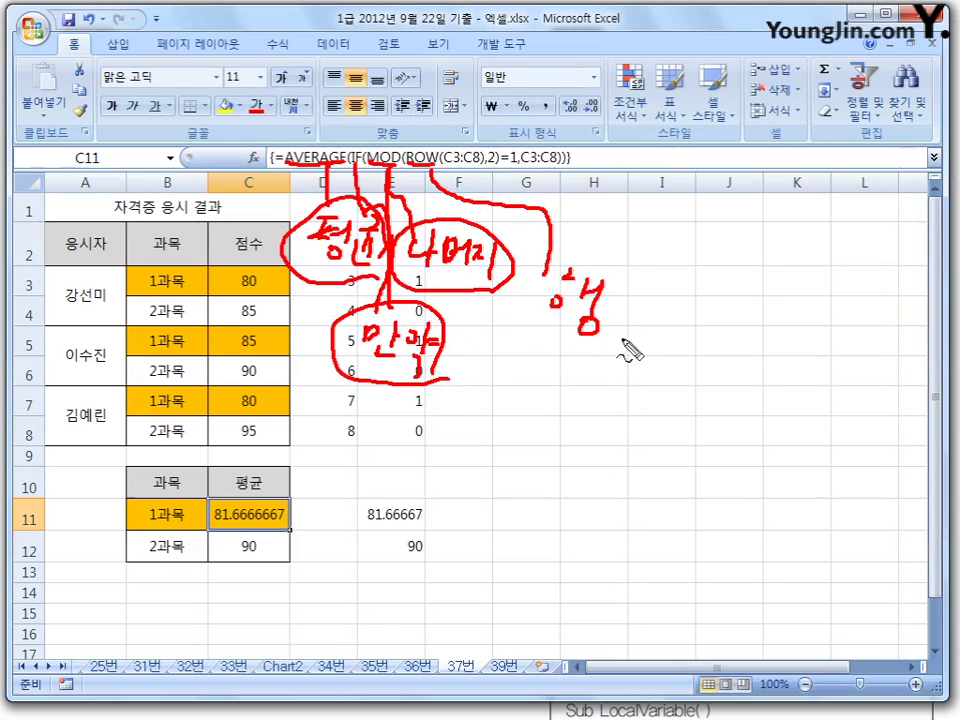
mouse_move(628, 349)
mouse_down()
mouse_move(606, 339)
mouse_move(580, 357)
mouse_up()
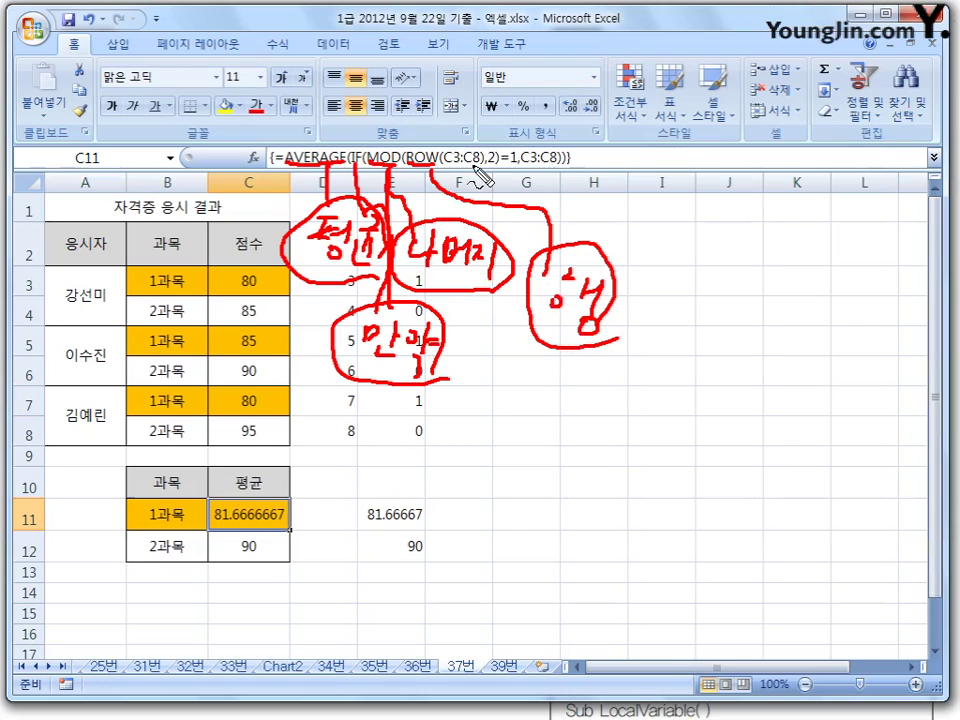
key(Escape)
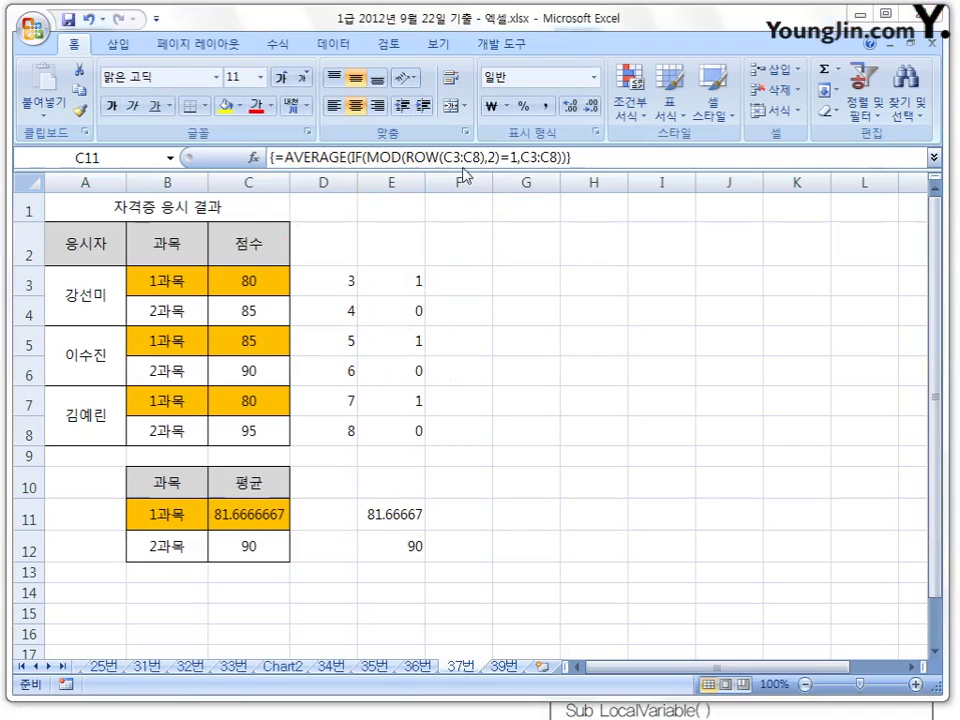
Step: Display D3's formula, circle its ROW function, link row heading 3 to D3 with an arrow, and circle row heading 4
click(330, 283)
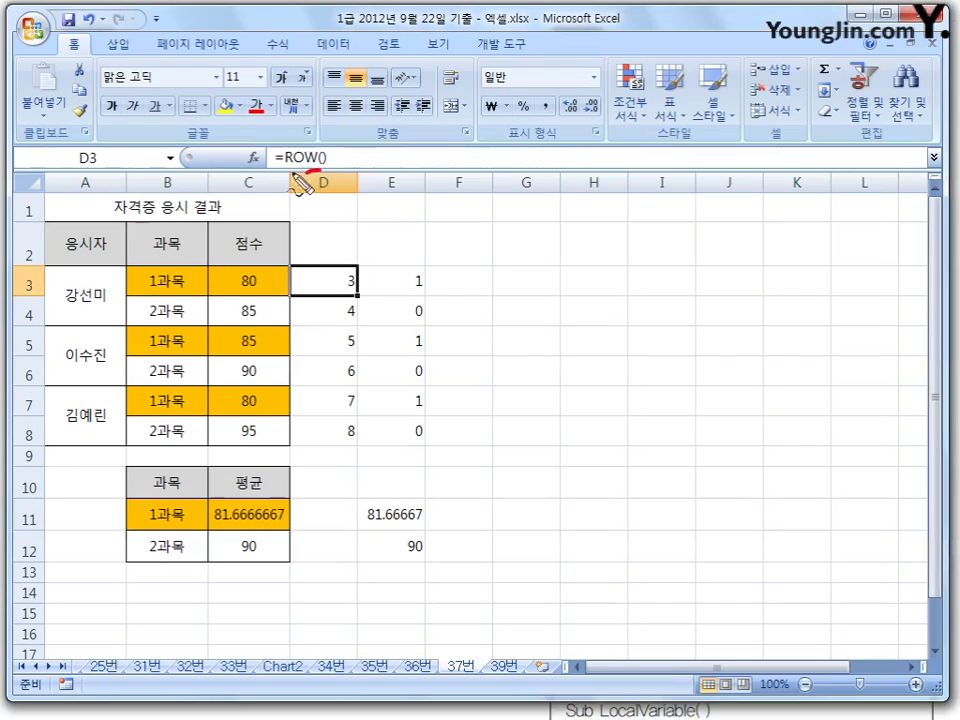
drag(315, 145, 328, 167)
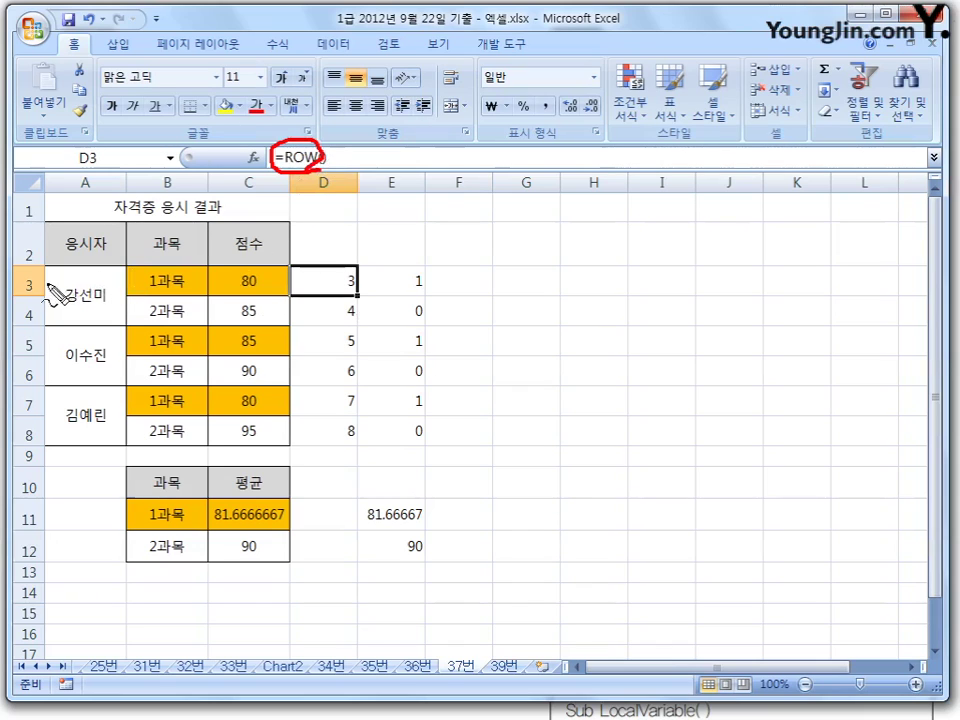
mouse_move(40, 277)
mouse_down()
mouse_move(36, 285)
mouse_move(133, 270)
mouse_move(296, 288)
mouse_move(330, 281)
mouse_up()
drag(34, 306, 38, 310)
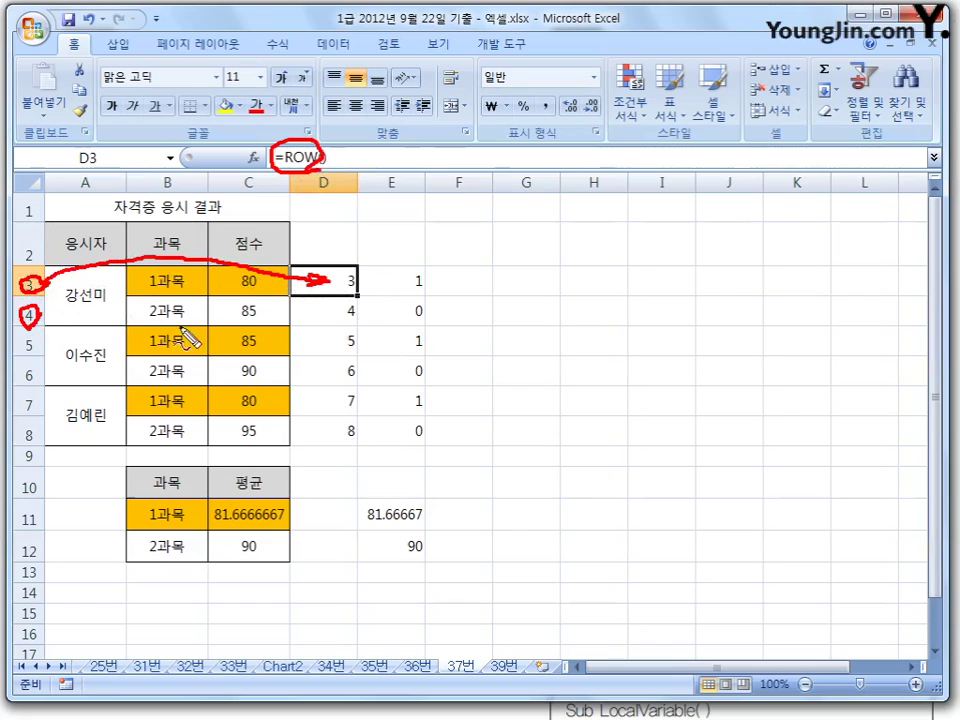
Step: Mark the row numbers in D3:D8 and handwrite "=ROW()" above them
drag(356, 300, 362, 306)
mouse_move(365, 362)
mouse_down()
mouse_move(364, 456)
mouse_move(377, 317)
mouse_move(350, 395)
mouse_up()
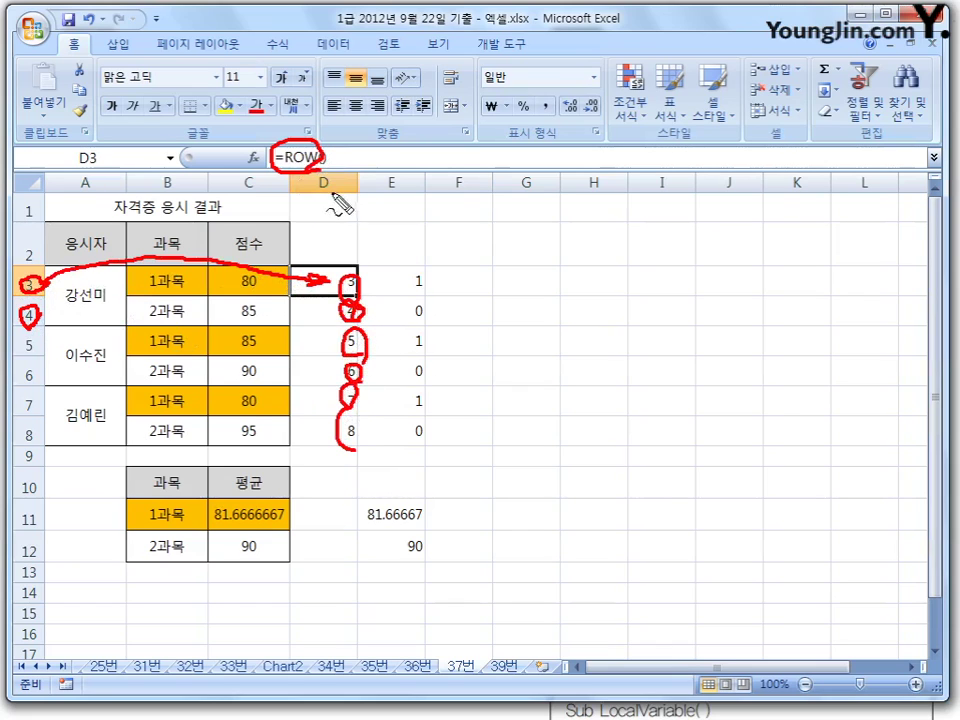
mouse_move(326, 205)
mouse_down()
mouse_move(349, 216)
mouse_move(444, 210)
mouse_move(466, 233)
mouse_move(480, 232)
mouse_up()
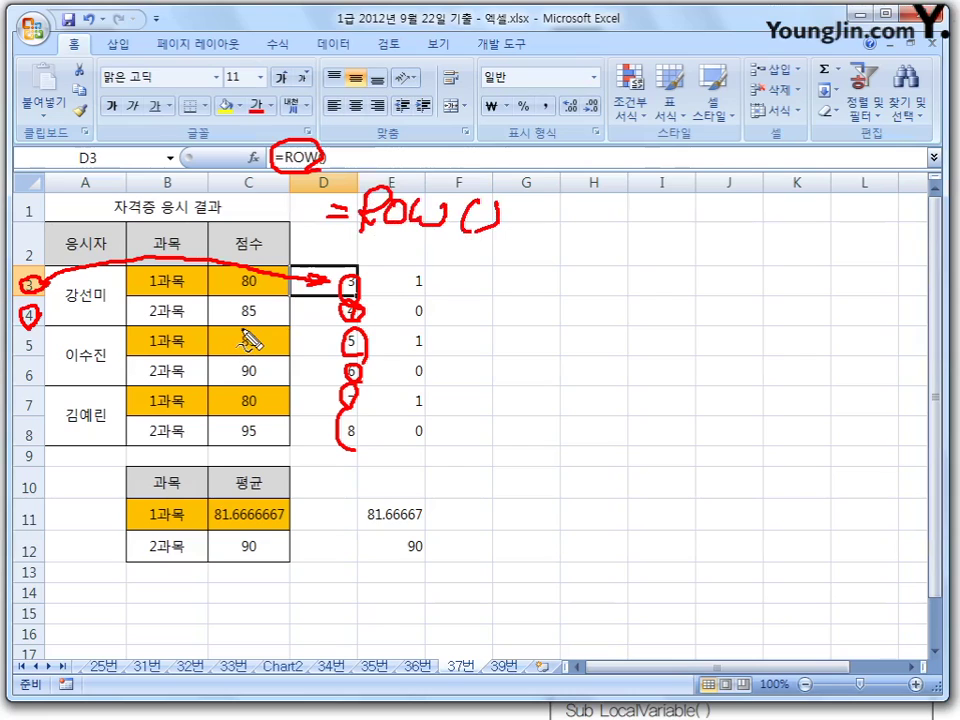
Step: Clear the annotations, insert a new worksheet, and enter the heading "번호" in A1
key(Escape)
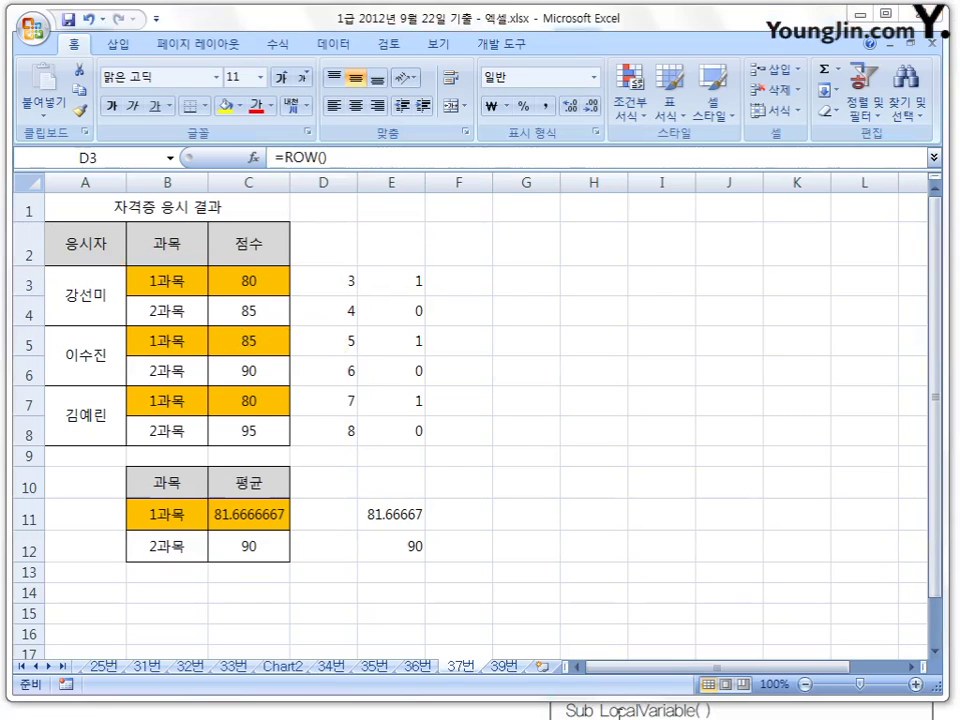
click(542, 666)
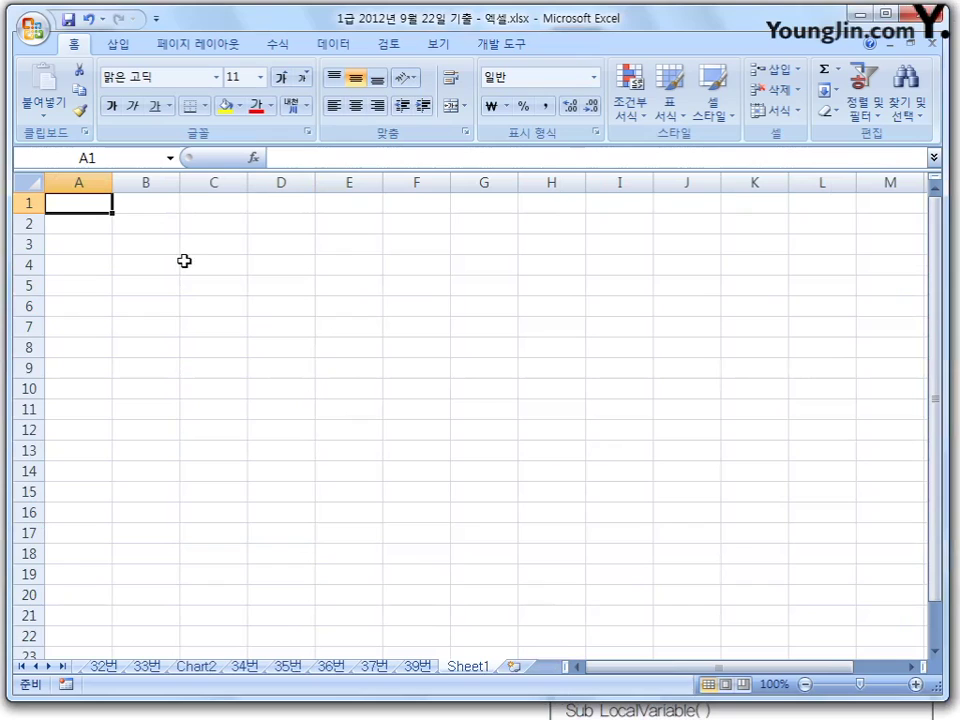
text(ㅂ)
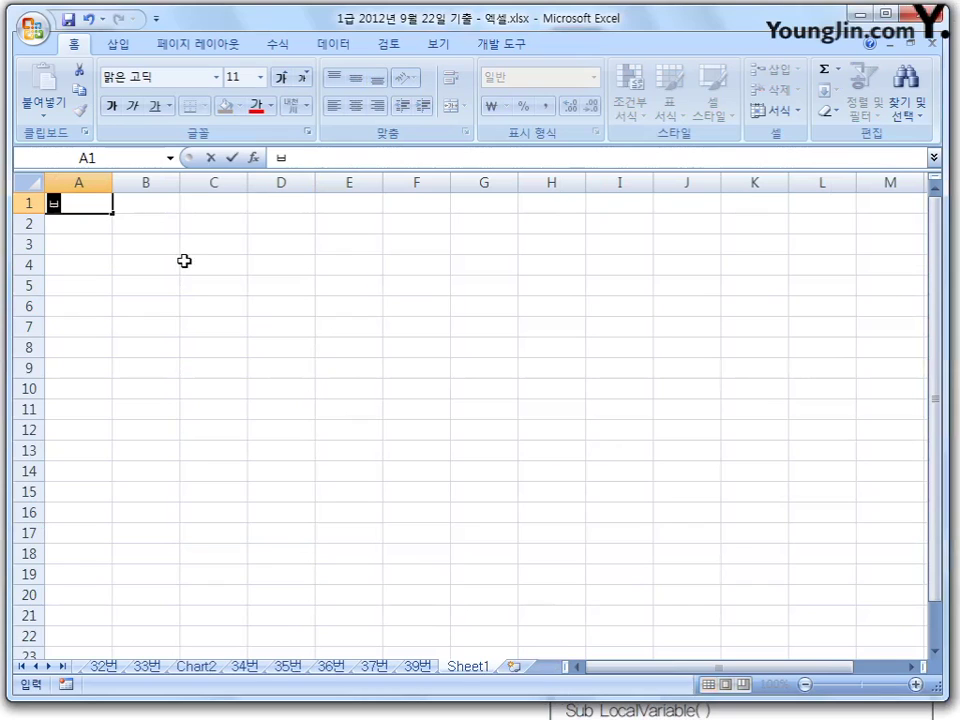
text(ㅓㄴ호)
key(Return)
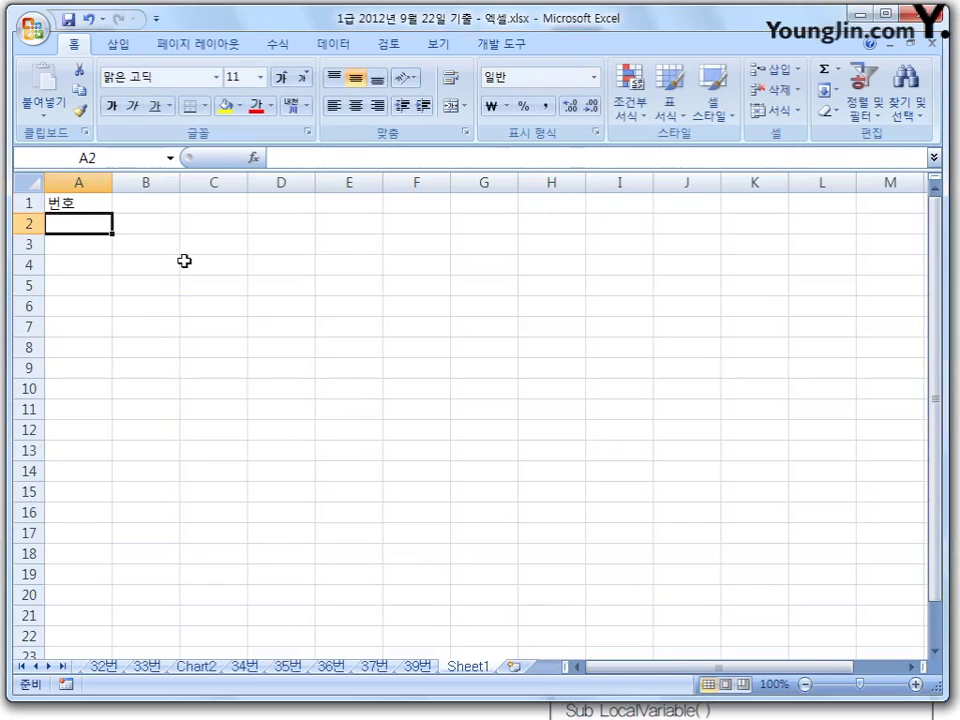
Step: Enter the formula =ROW() in A2, below the 번호 heading
text(=)
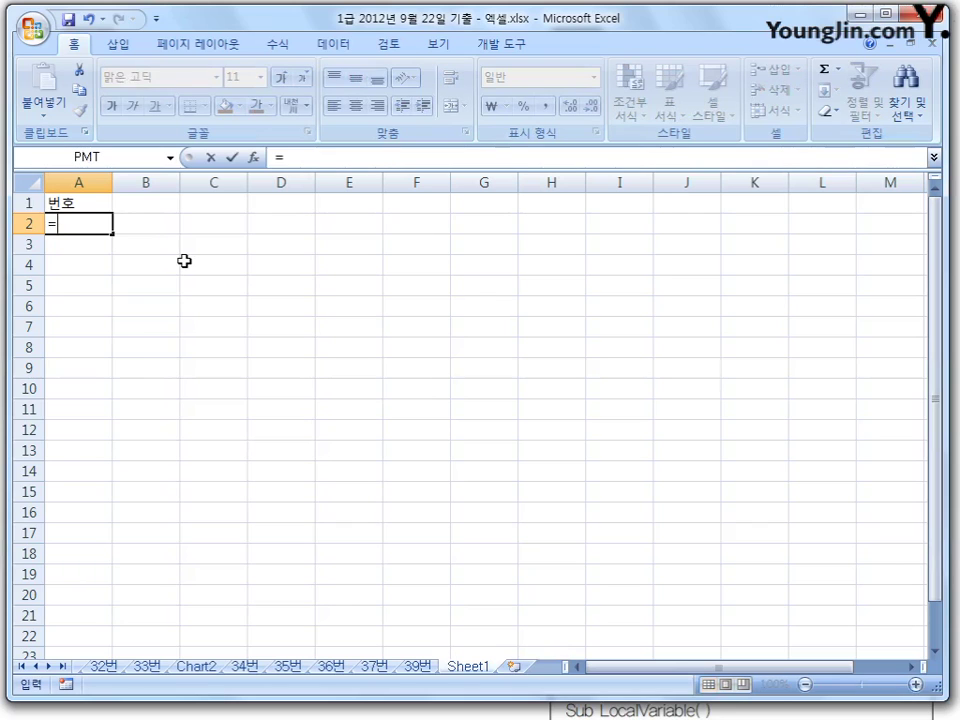
text(row())
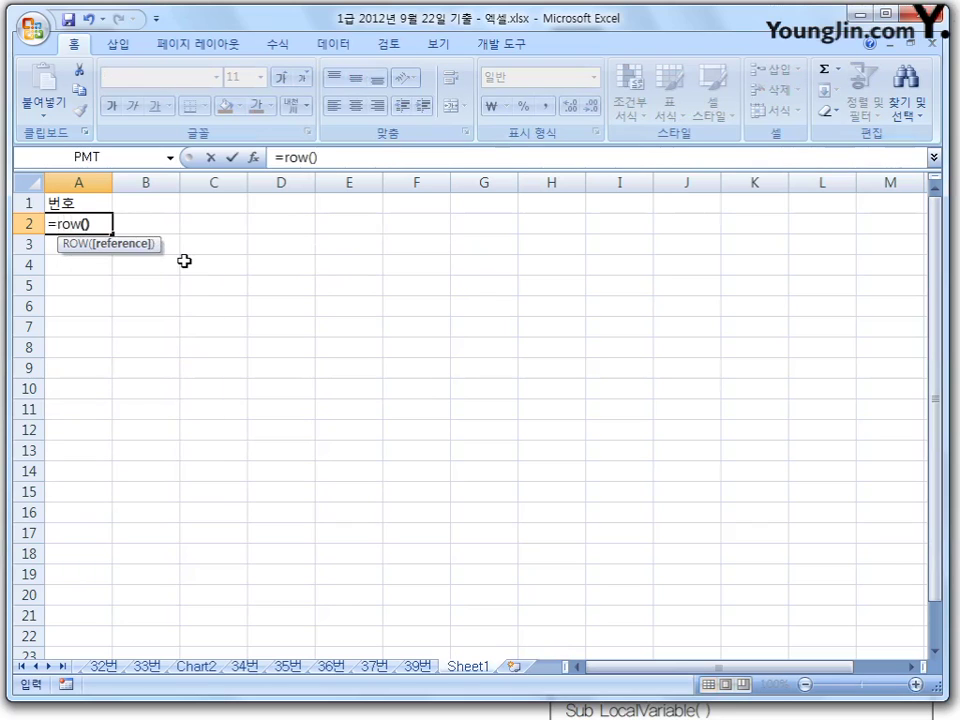
key(Return)
key(Up)
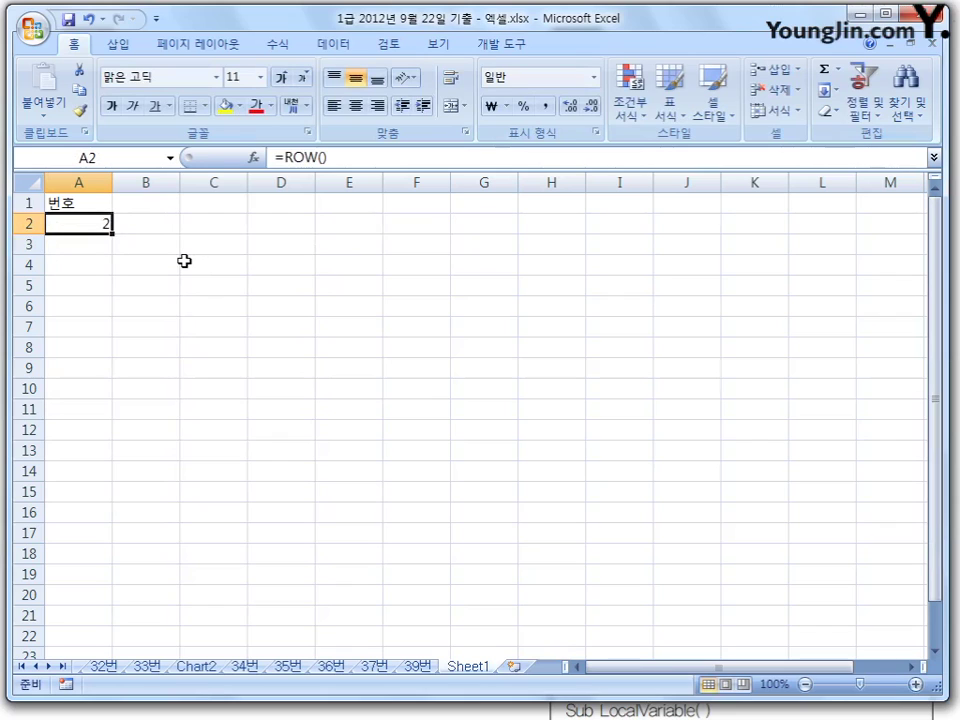
Step: Change A2's formula to =ROW()-1 and fill it down through A11
key(F2)
text(-1)
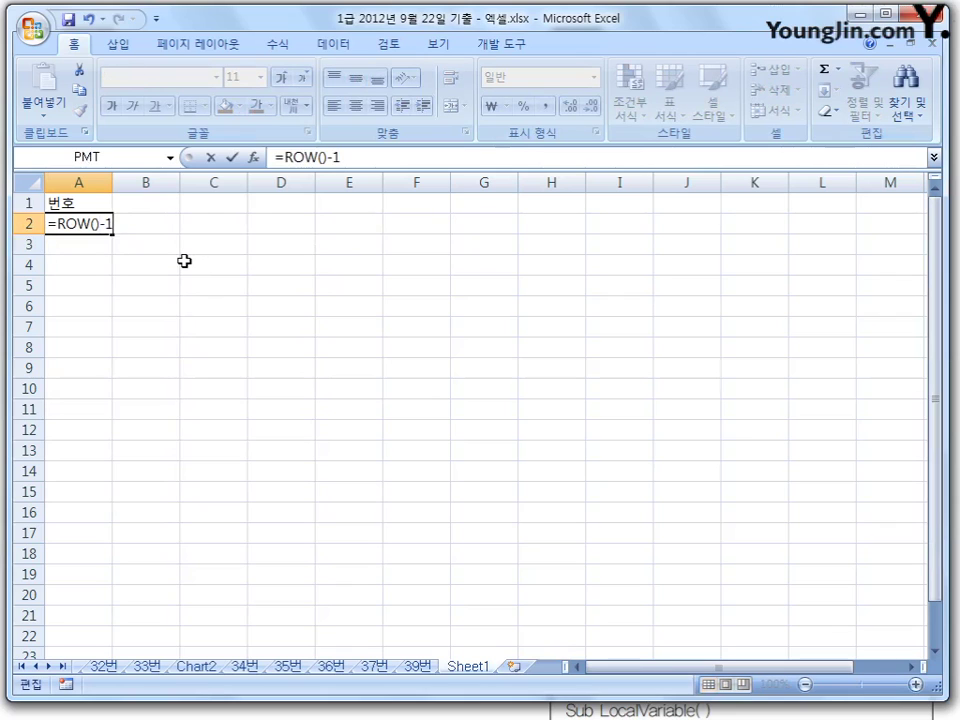
key(Return)
key(Up)
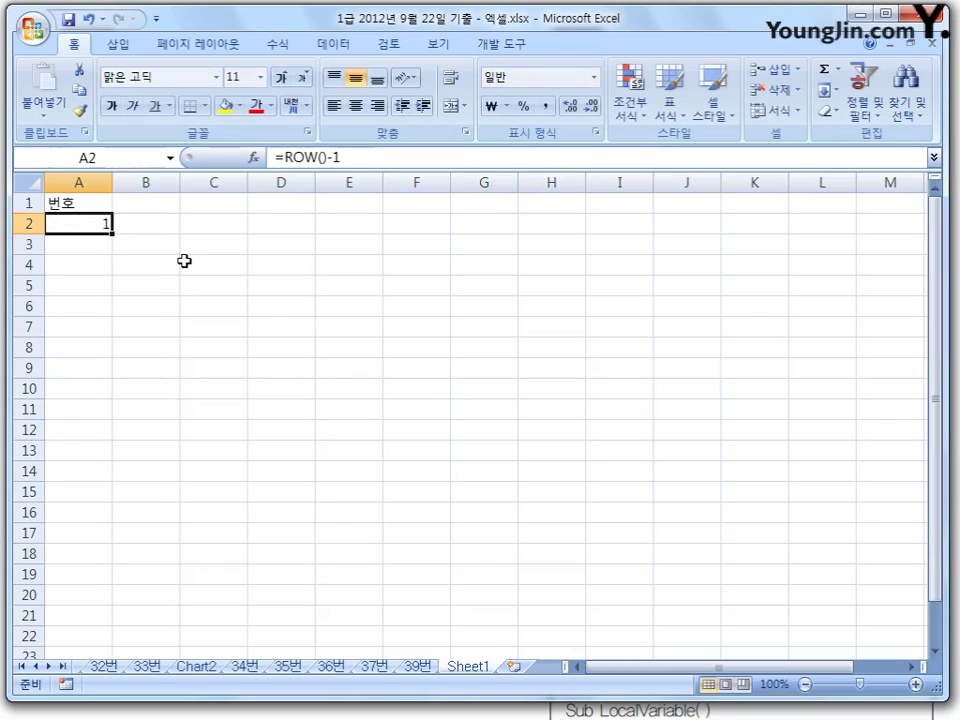
drag(113, 235, 116, 420)
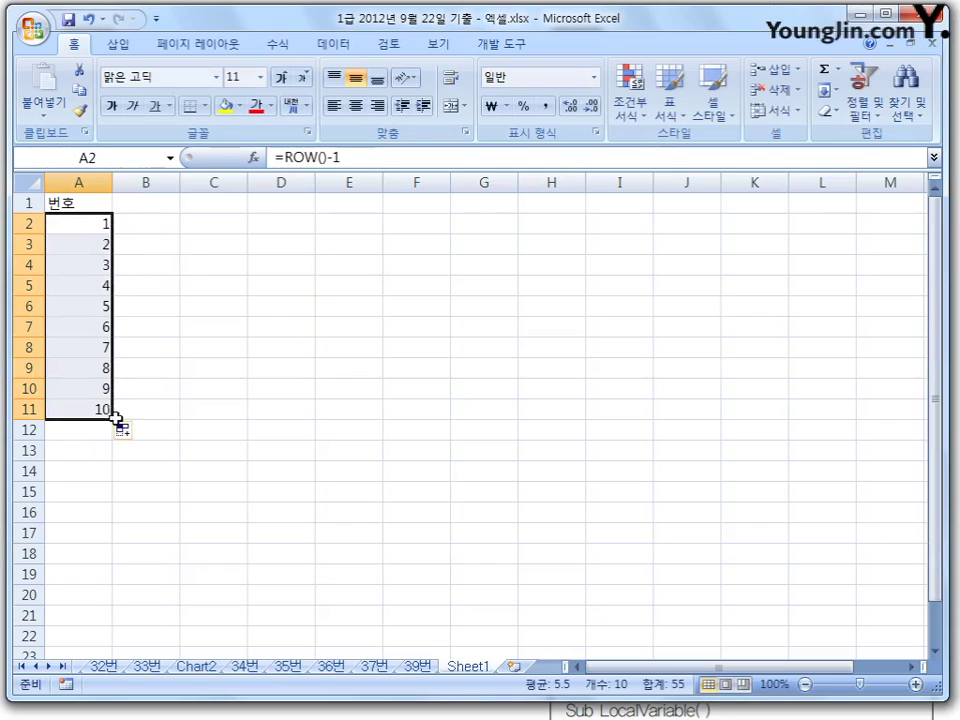
Step: Compare the formulas behind the first numbers in the 번호 column, cells A2 to A4
click(86, 242)
click(103, 226)
click(95, 245)
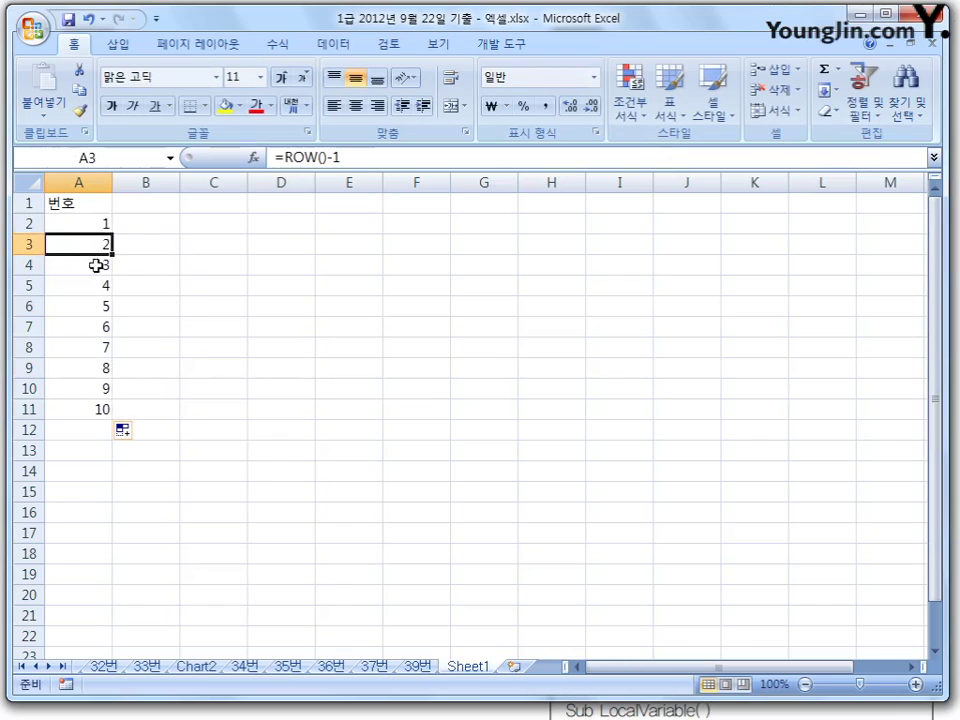
click(97, 266)
click(94, 224)
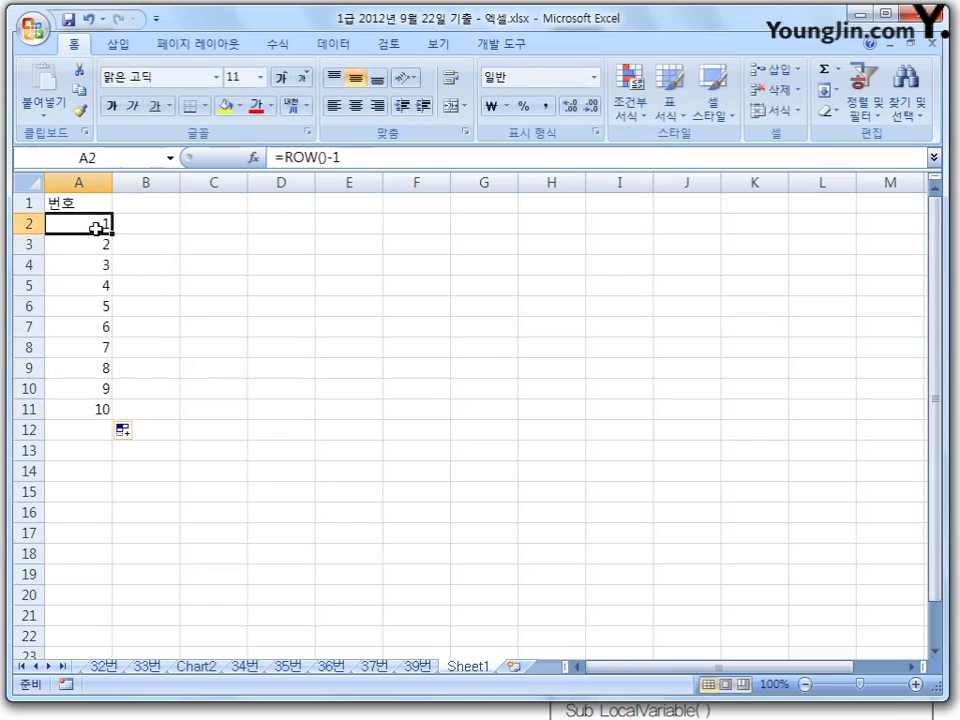
click(104, 244)
click(103, 224)
click(103, 245)
click(105, 225)
click(105, 242)
click(105, 227)
Step: Show the ROW formulas of A2 and A3 inside their cells, leaving both as they are
key(F2)
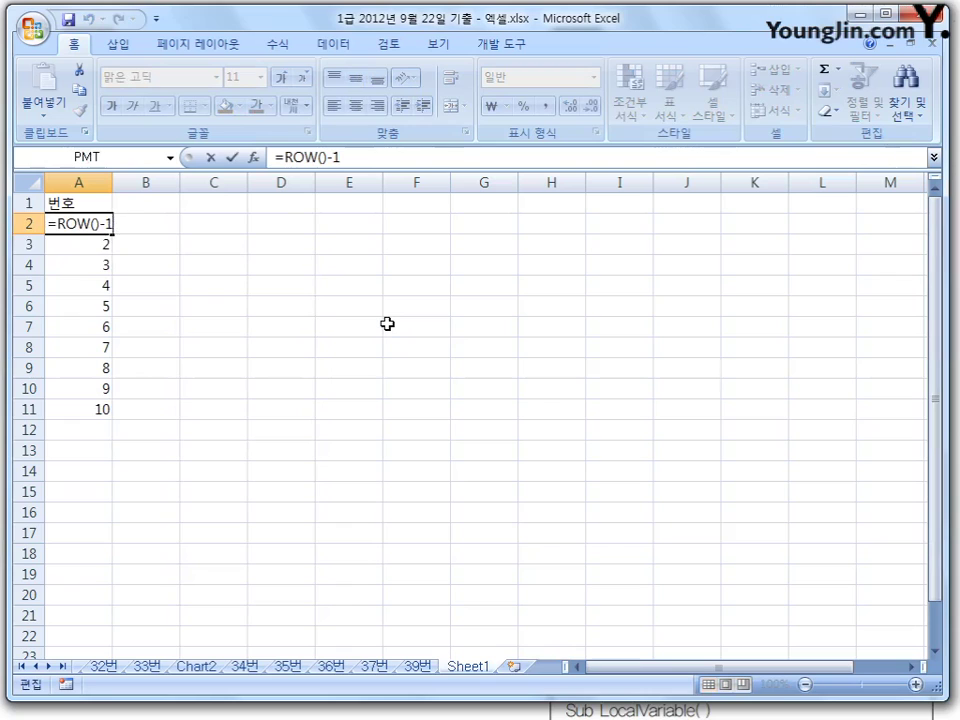
key(Return)
key(Up)
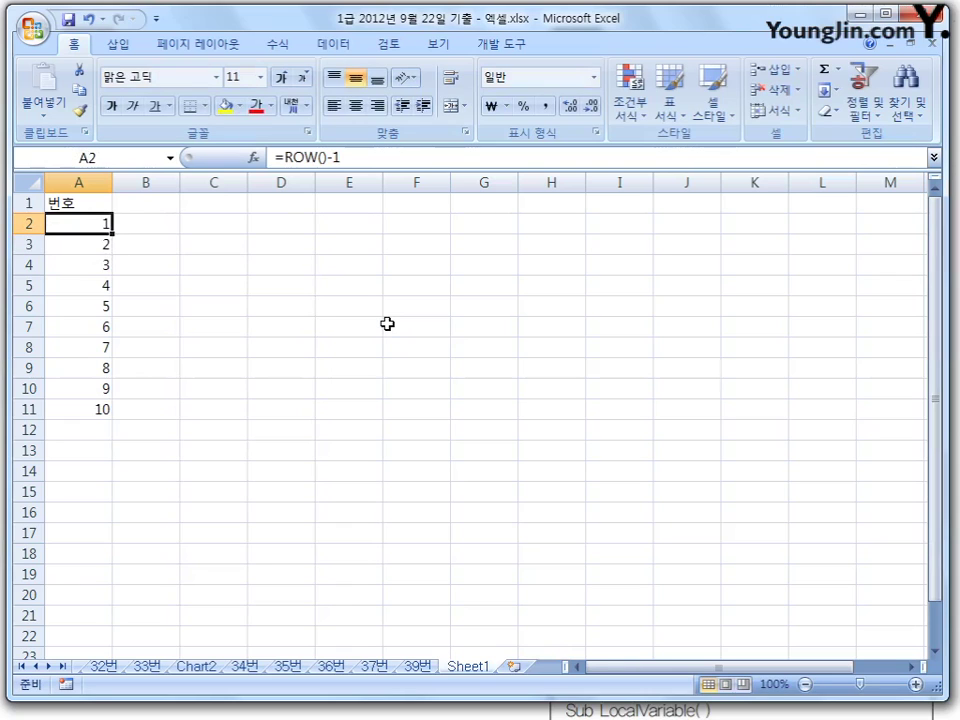
key(F2)
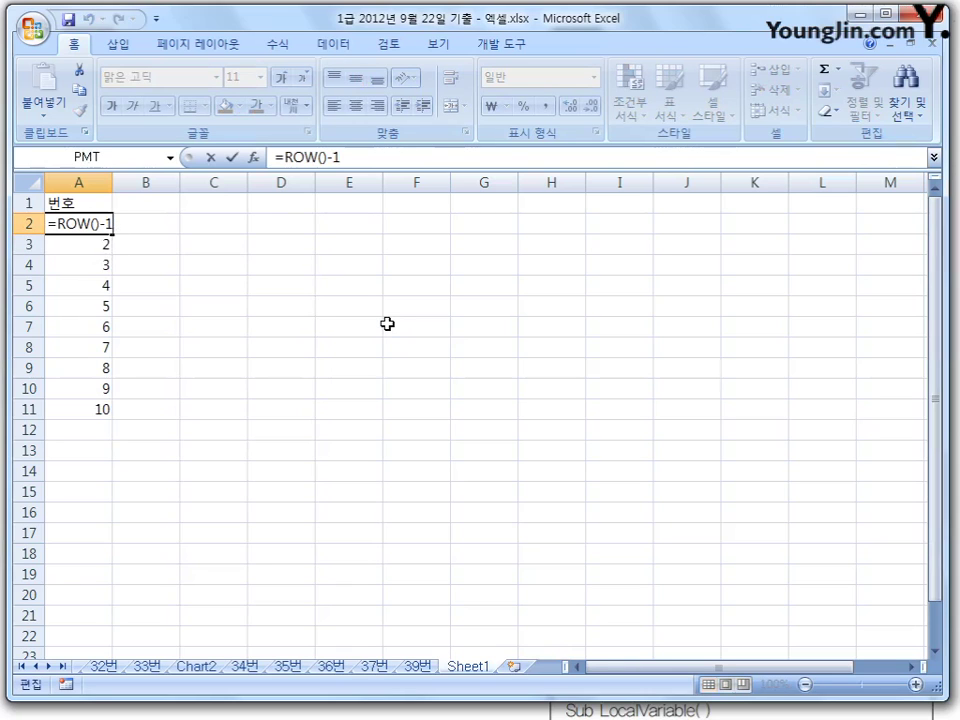
key(Return)
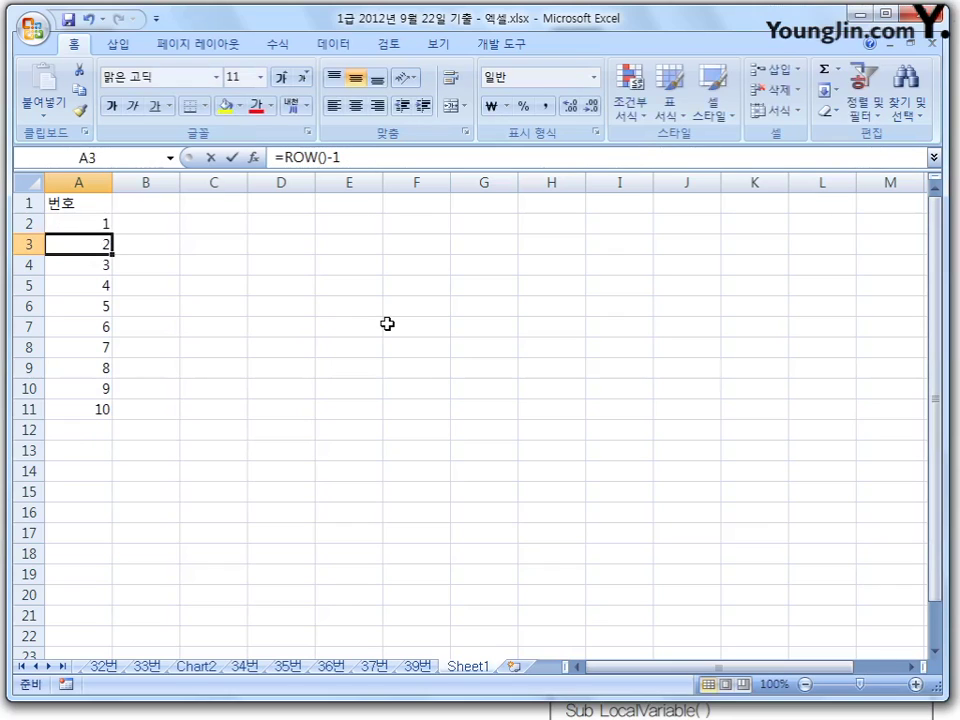
key(F2)
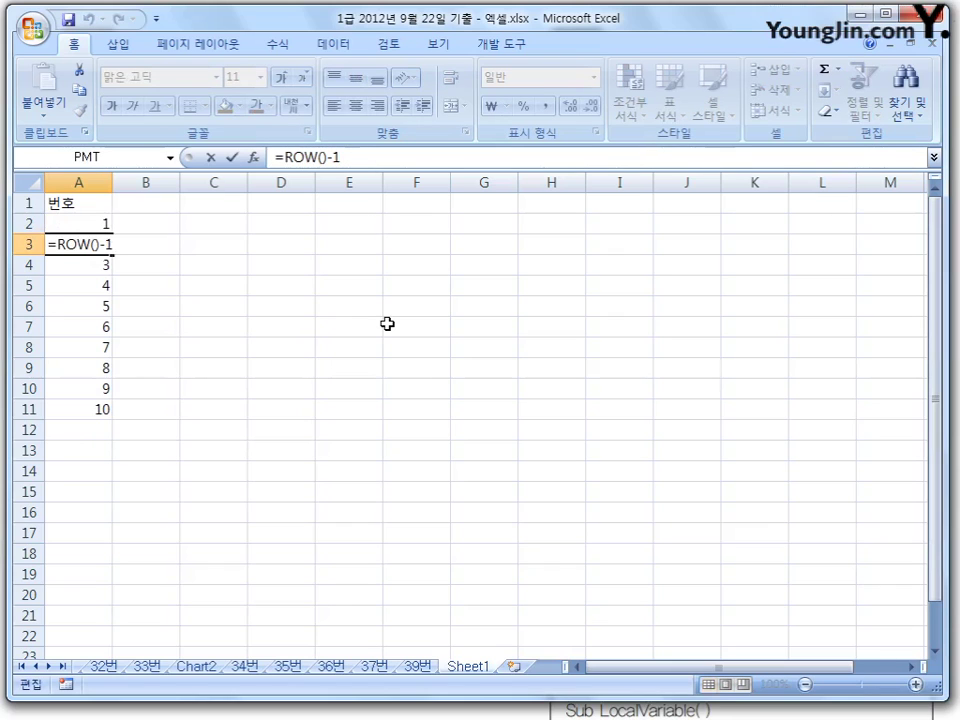
key(Return)
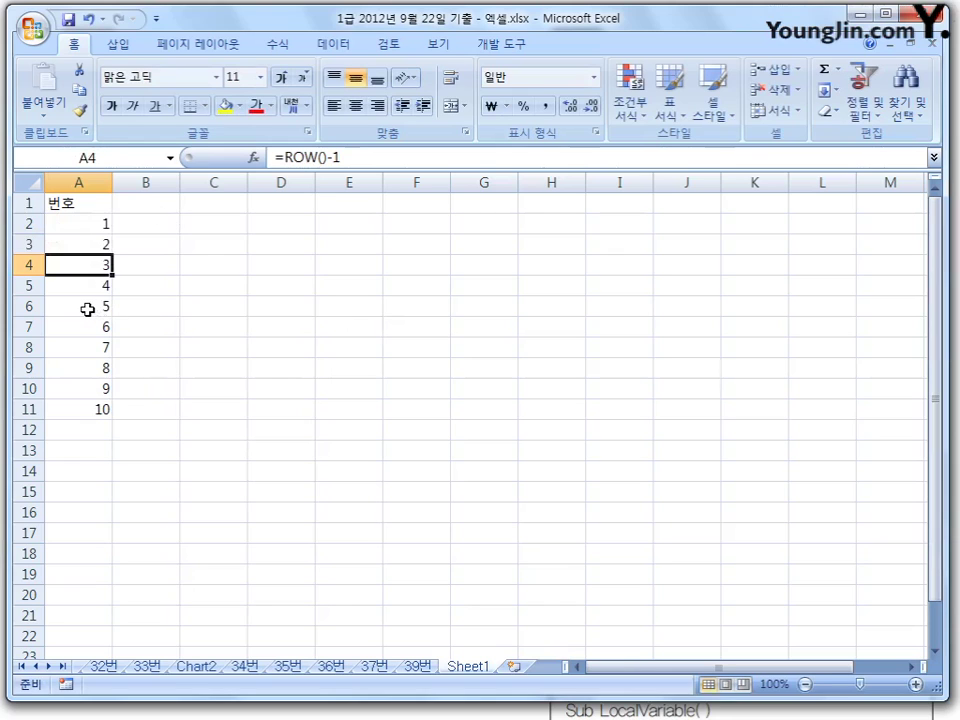
Step: Delete row 6 of the numbered list to test the automatic renumbering
right_click(28, 306)
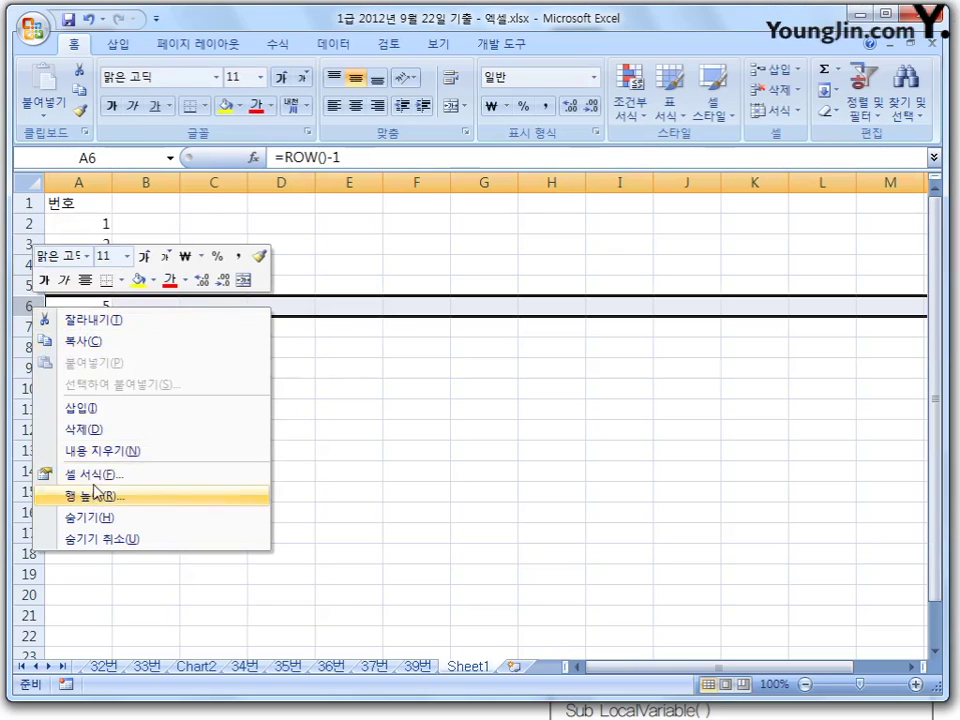
click(84, 429)
click(266, 422)
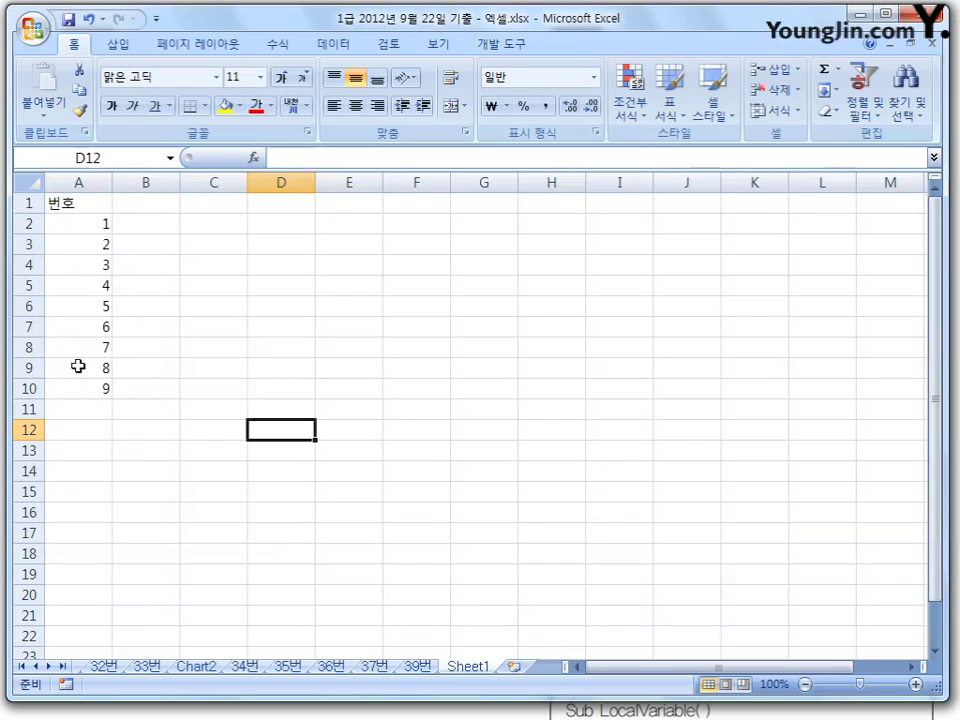
Step: Delete row 8 of the numbered list and display A2's formula
click(30, 347)
right_click(38, 349)
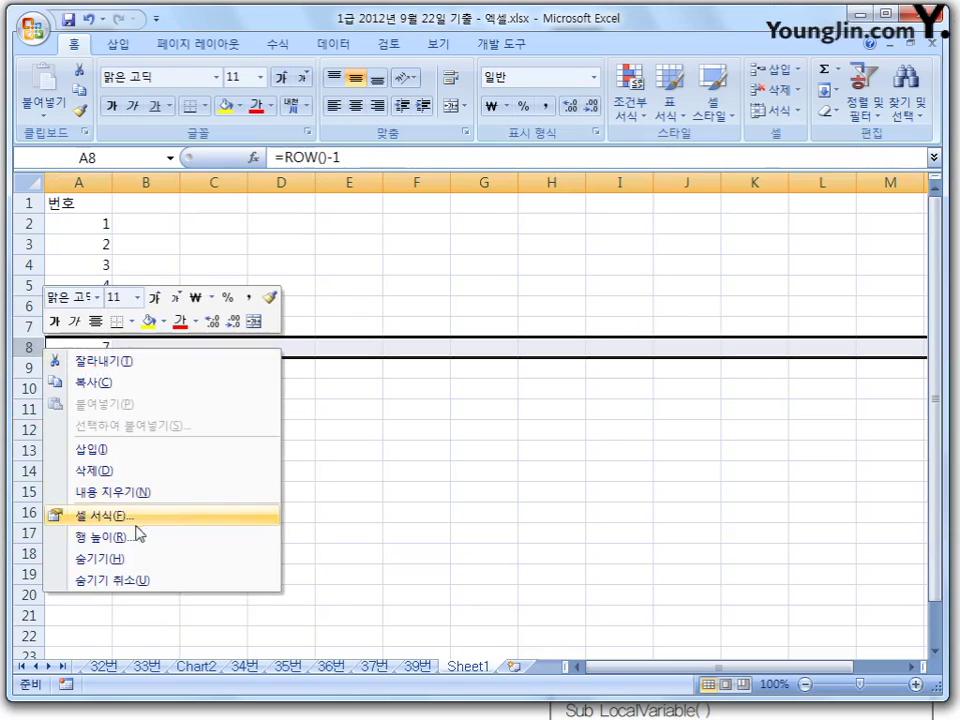
click(225, 469)
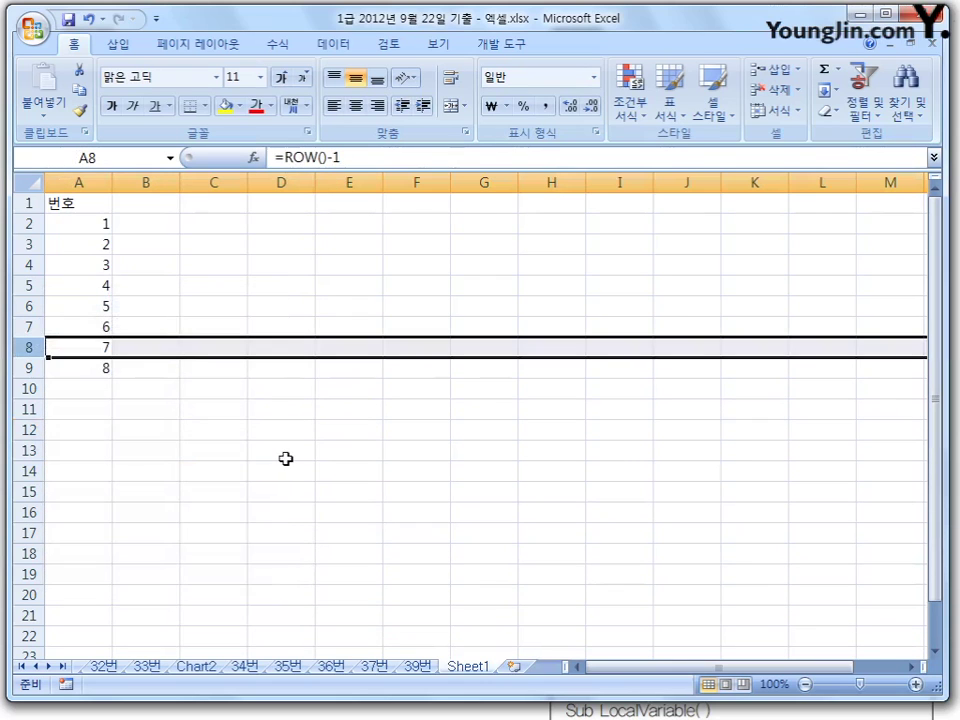
click(285, 458)
click(96, 223)
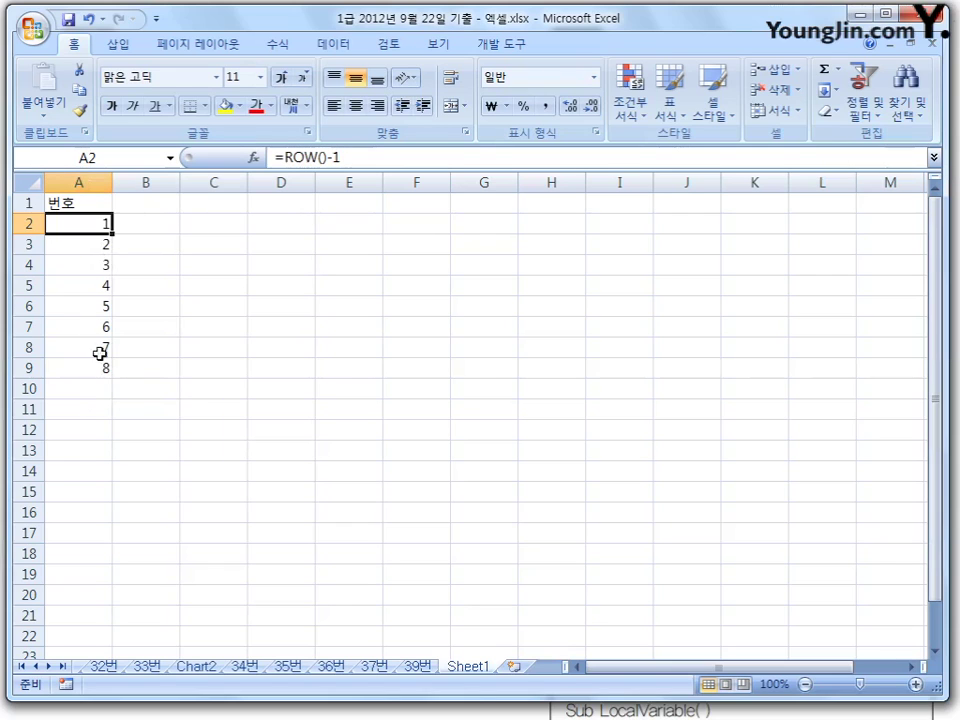
Step: Delete rows 6 and 7 of the numbered list together
drag(26, 306, 36, 331)
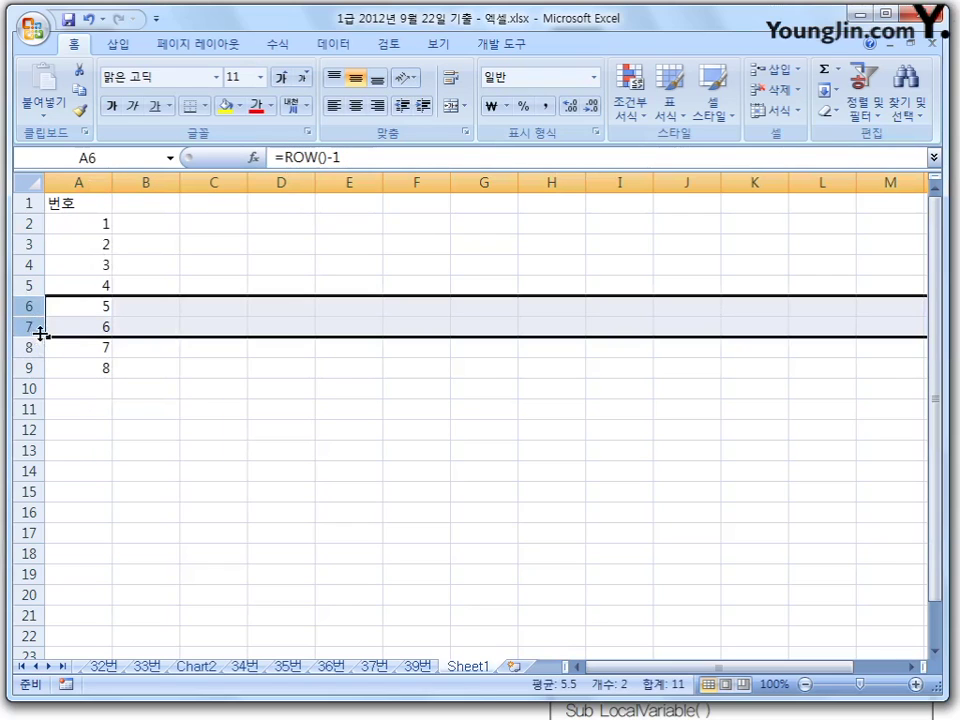
right_click(36, 331)
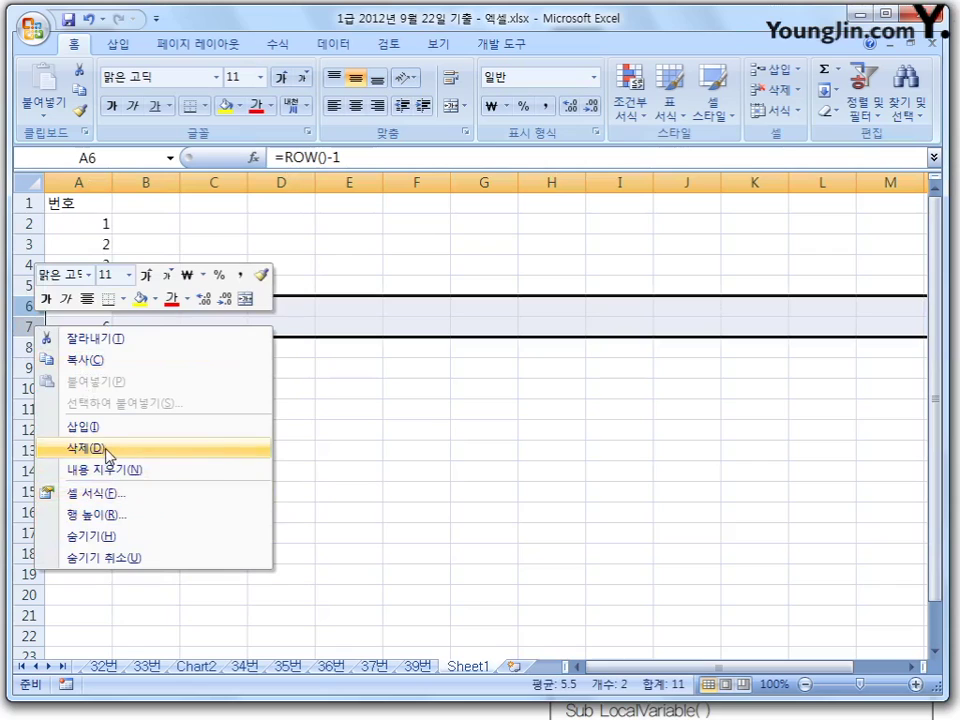
click(220, 443)
click(240, 443)
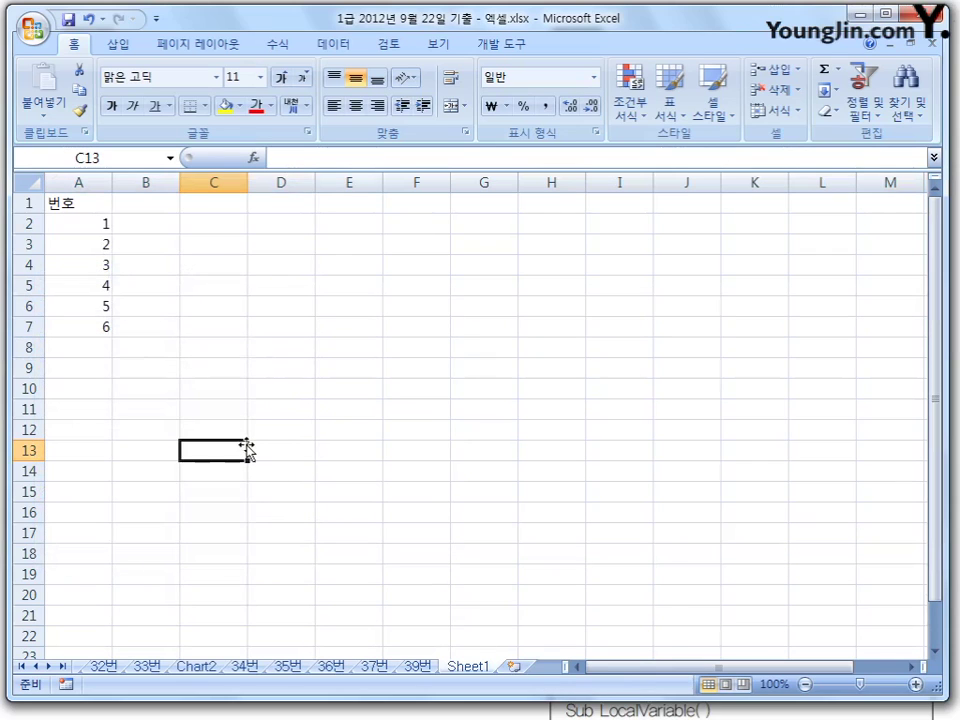
Step: Enter 1 in B2 and 2 in B3, and fill the number series down through B13
click(175, 233)
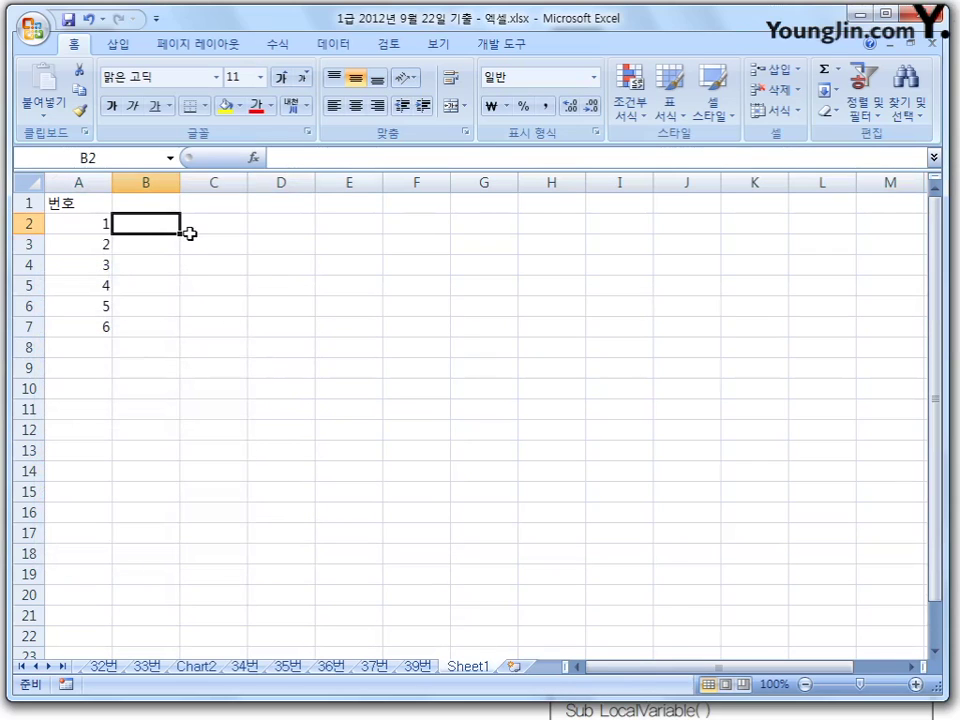
text(1)
key(Return)
text(2)
key(Return)
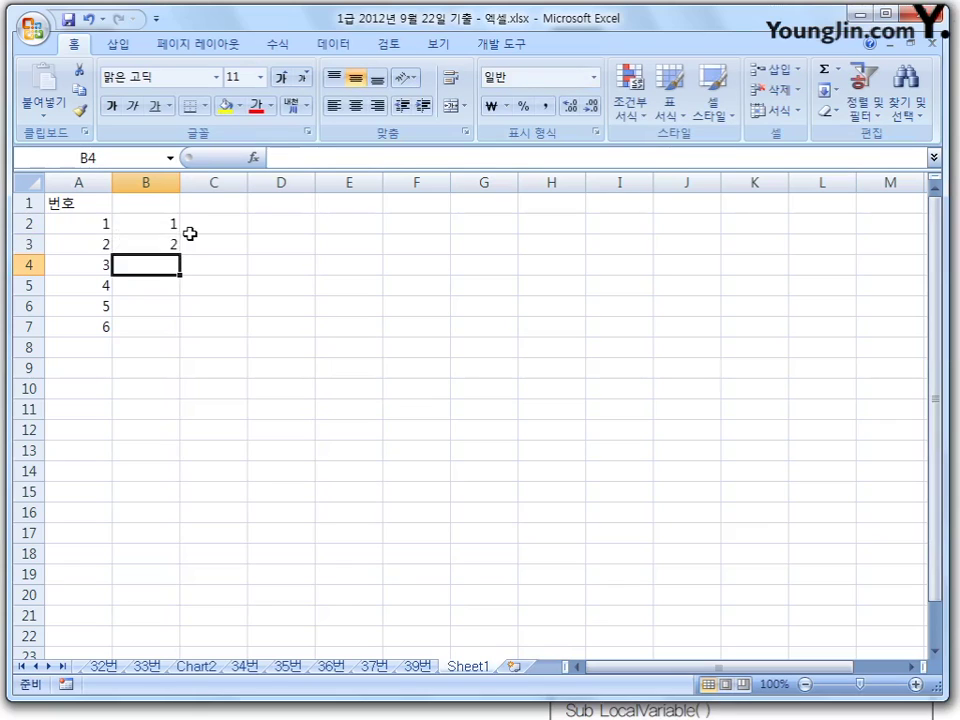
drag(156, 232, 180, 461)
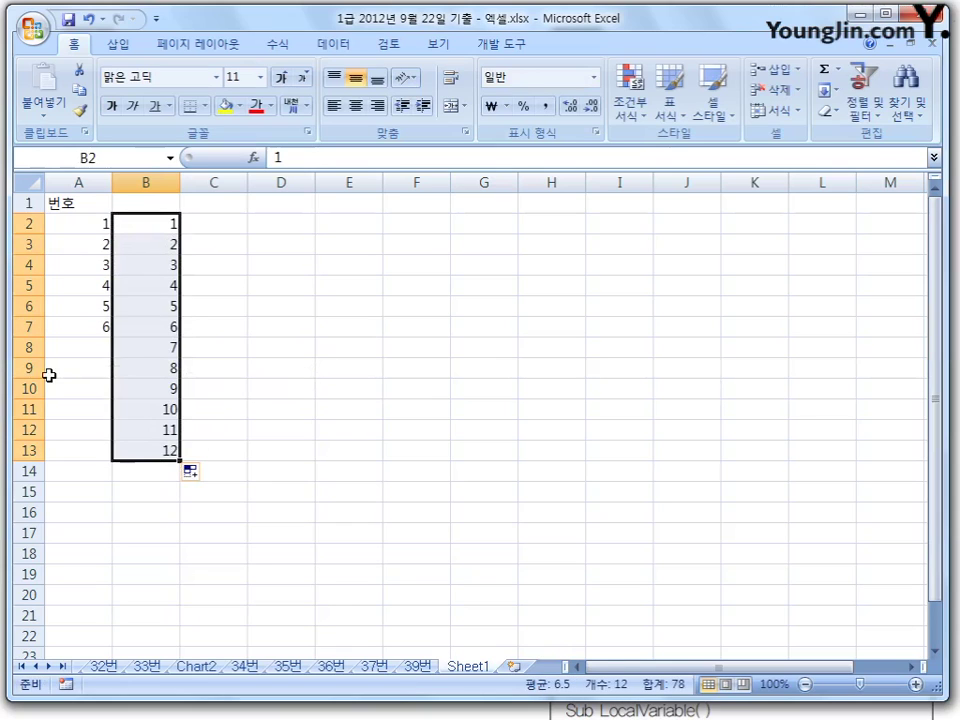
Step: Delete rows 4 and 5 to contrast the typed series with the ROW-based numbers
drag(28, 265, 28, 285)
right_click(28, 285)
click(105, 407)
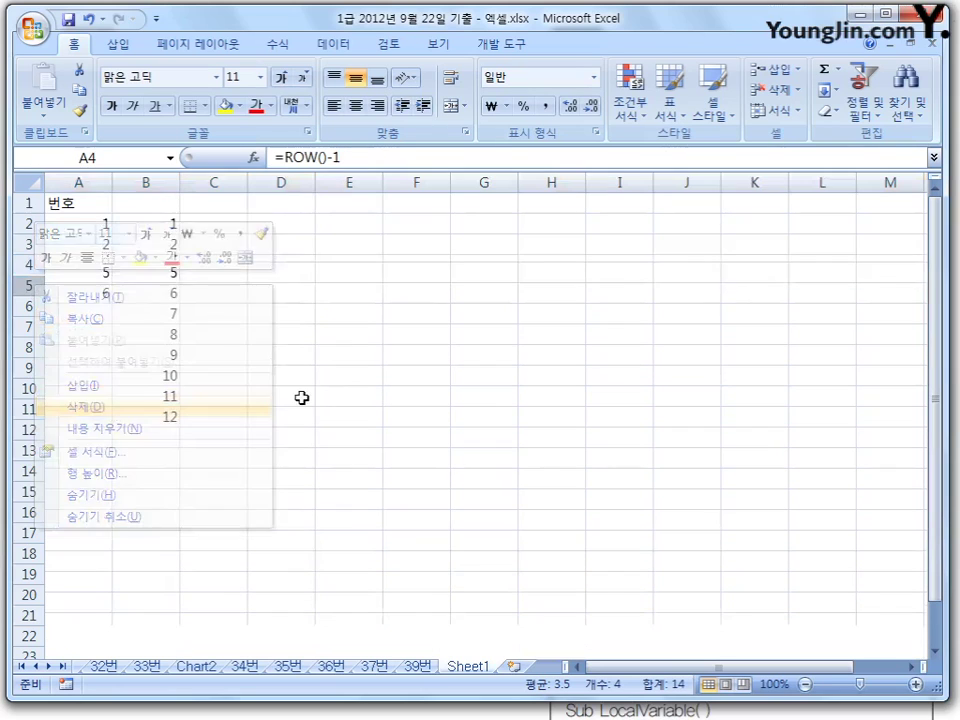
click(302, 392)
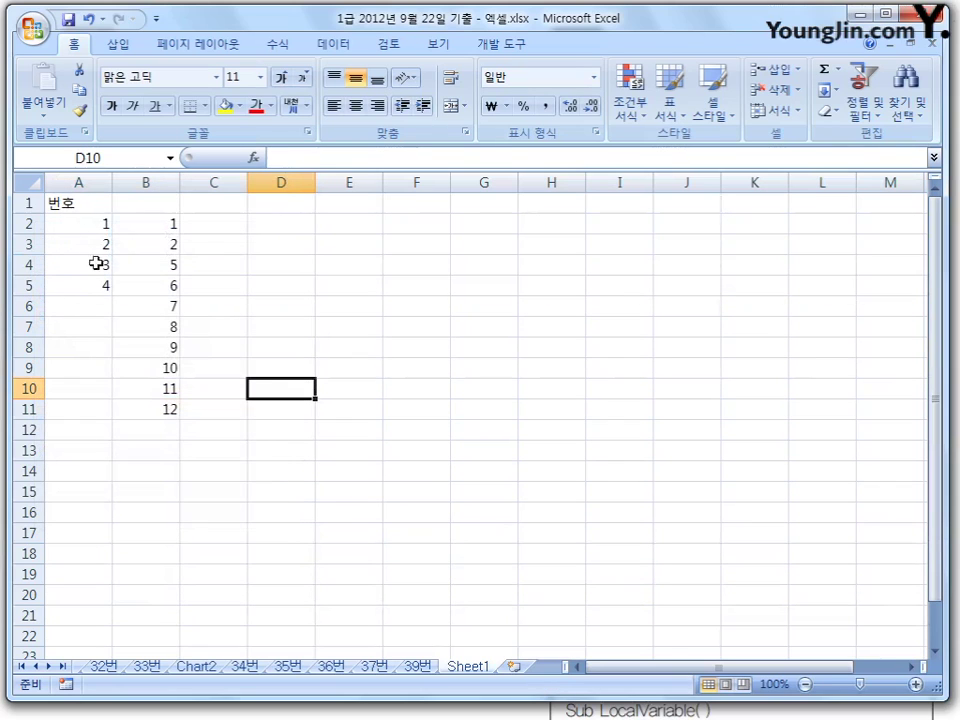
Step: Compare the typed numbers in column B with A2's ROW formula, and return to the 37번 sheet
key(Down)
key(Down)
key(Down)
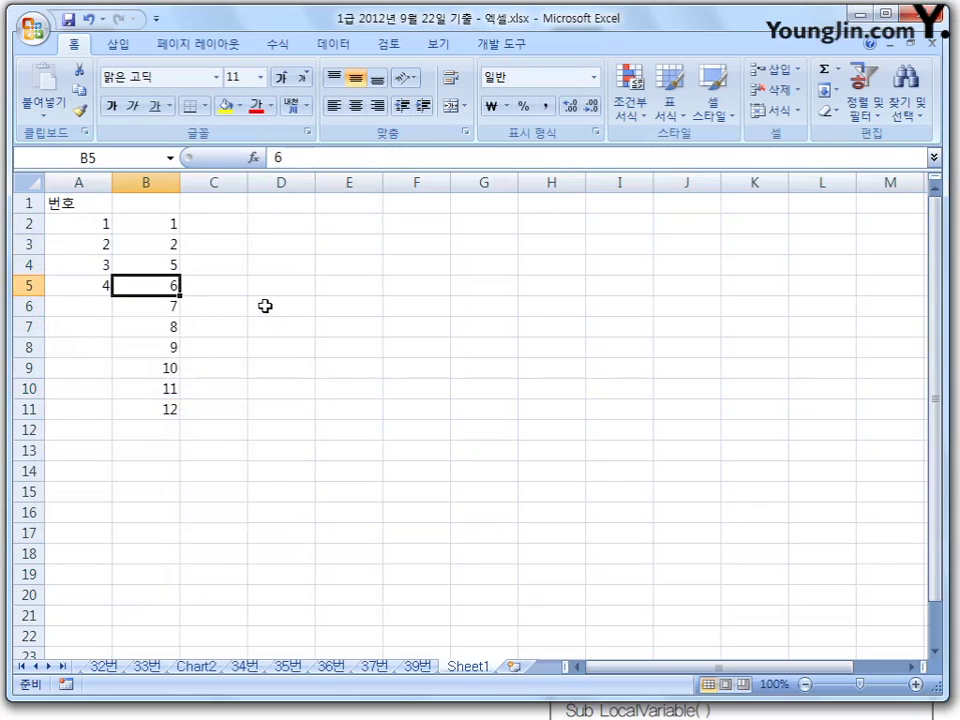
click(99, 222)
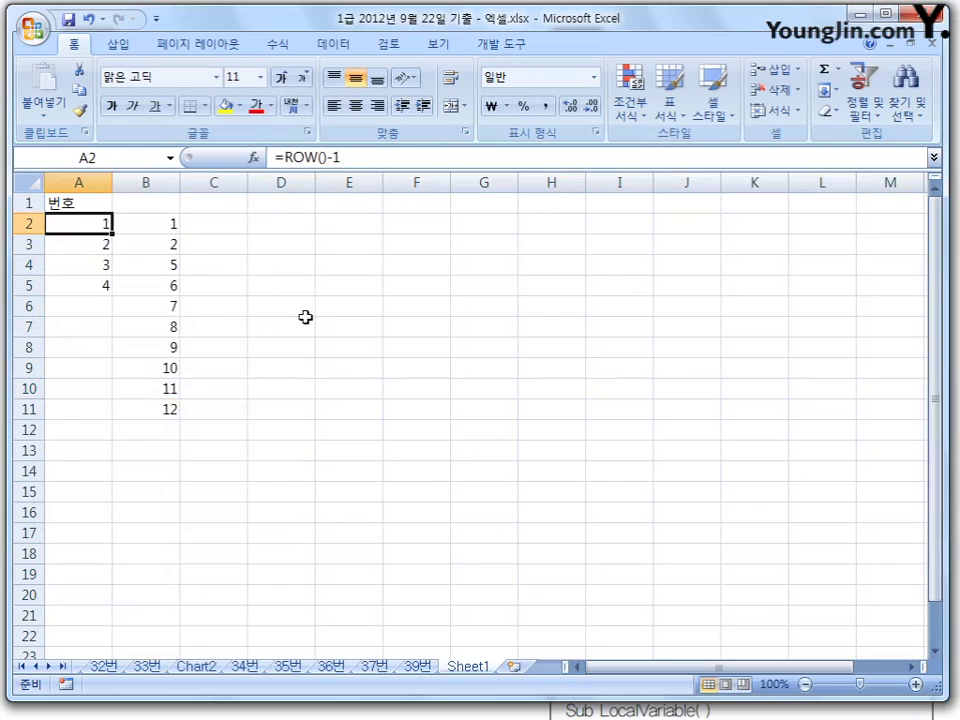
click(425, 668)
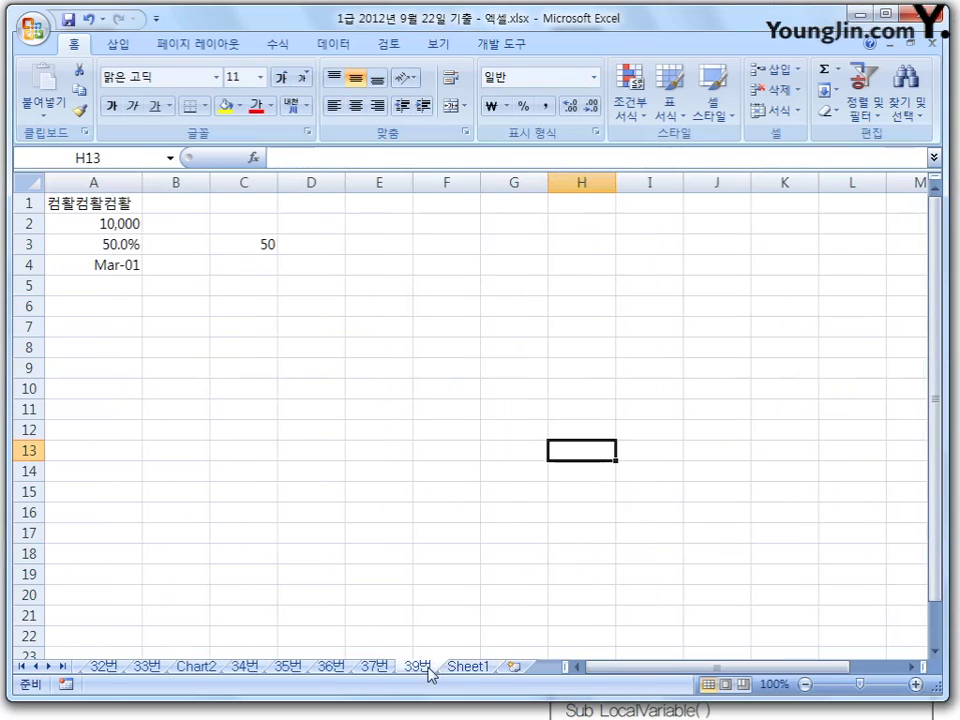
click(375, 666)
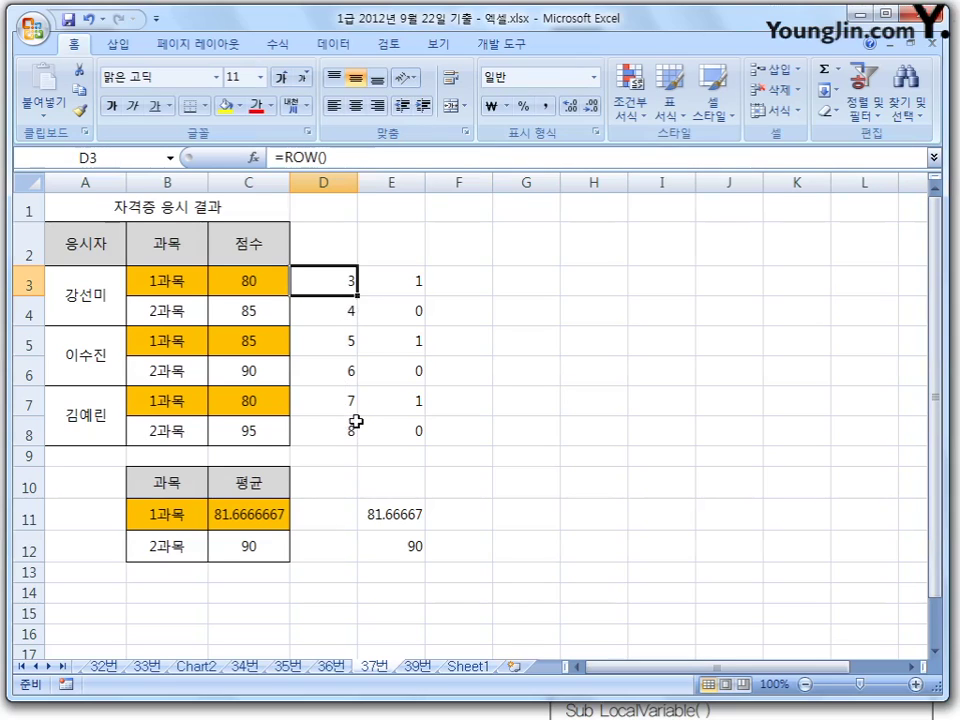
Step: Compare the ROW numbers in column D with the MOD formulas in column E for rows 3, 5 and 7
click(411, 280)
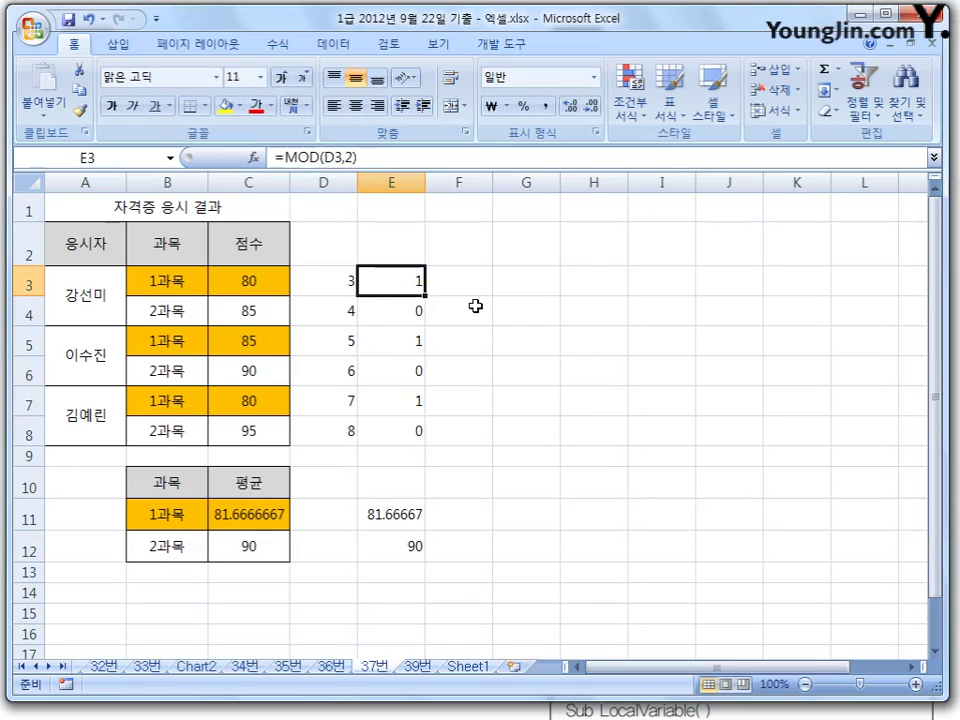
click(339, 282)
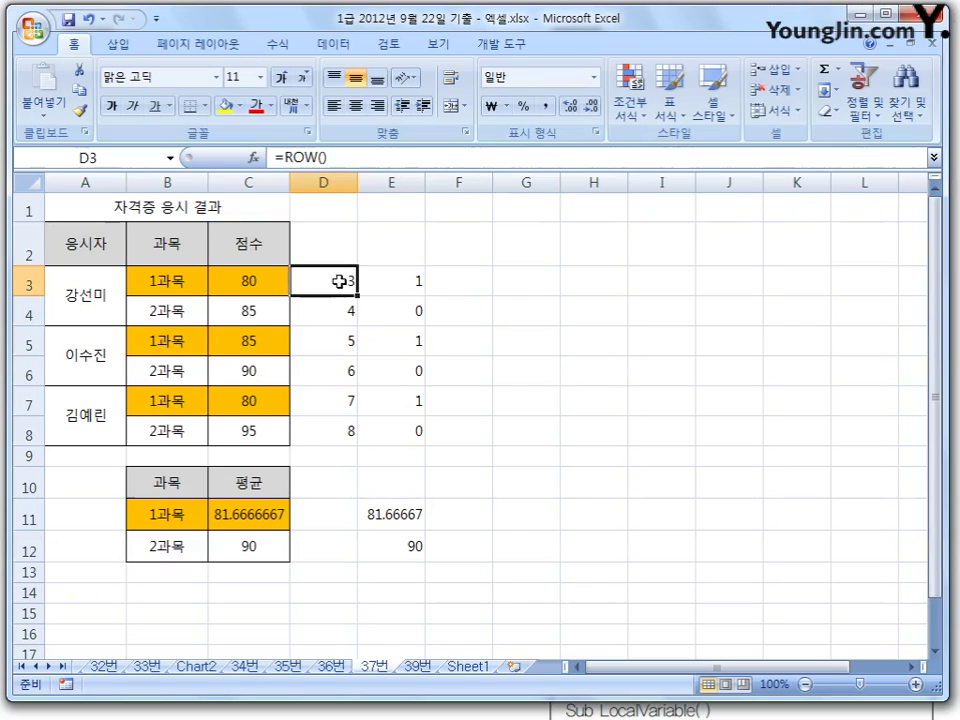
click(334, 338)
click(349, 399)
click(396, 281)
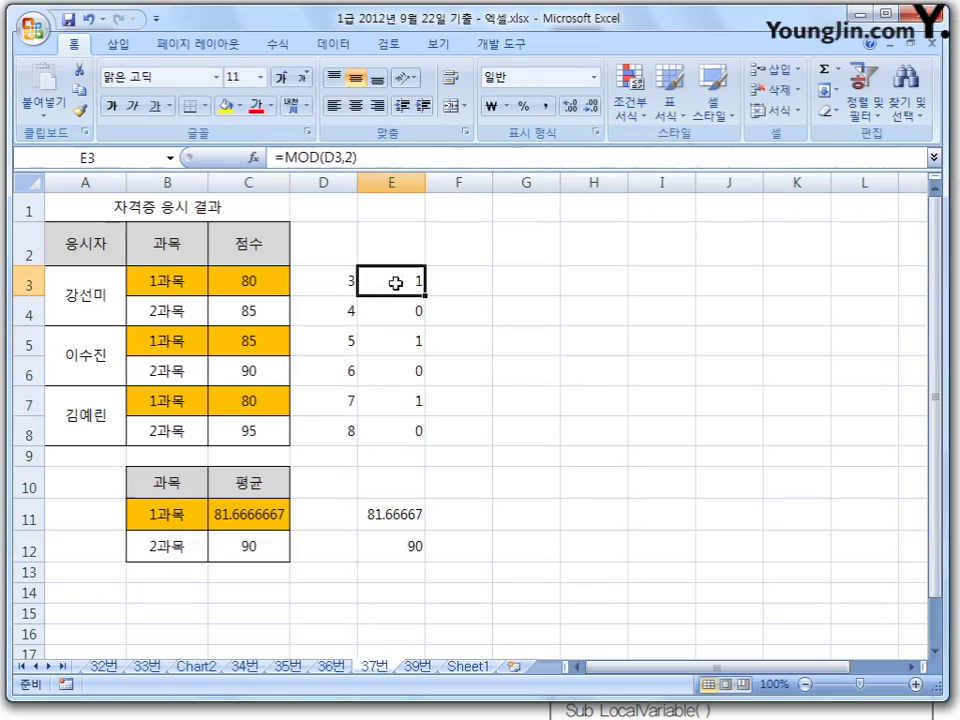
click(408, 349)
click(397, 394)
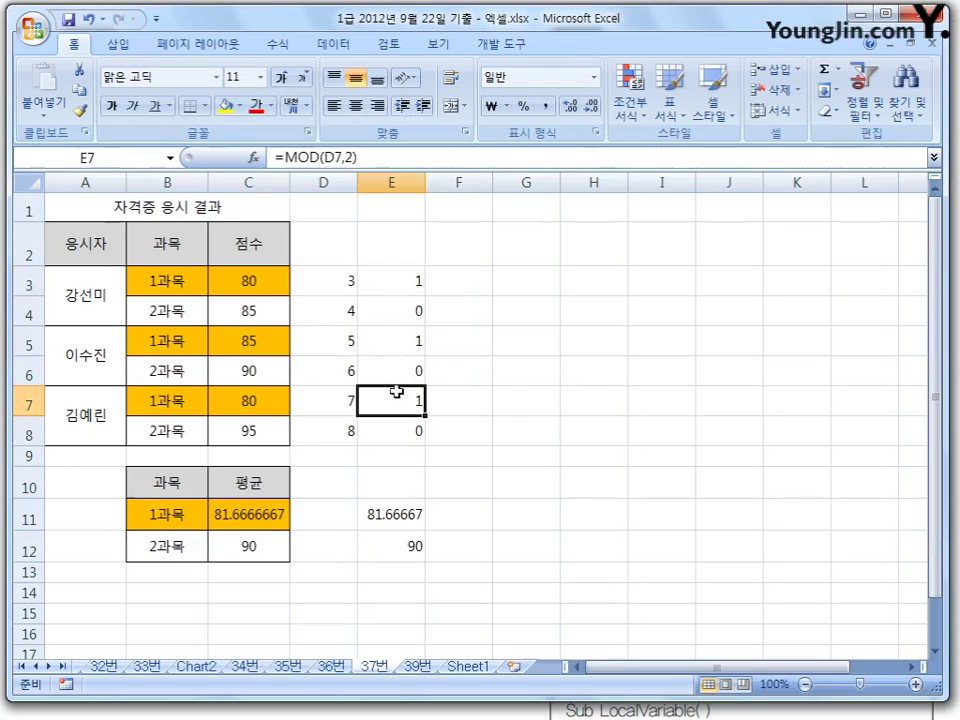
Step: Compare the ROW and MOD formulas in columns D and E for the even rows 4, 6 and 8
click(342, 310)
click(365, 376)
click(330, 424)
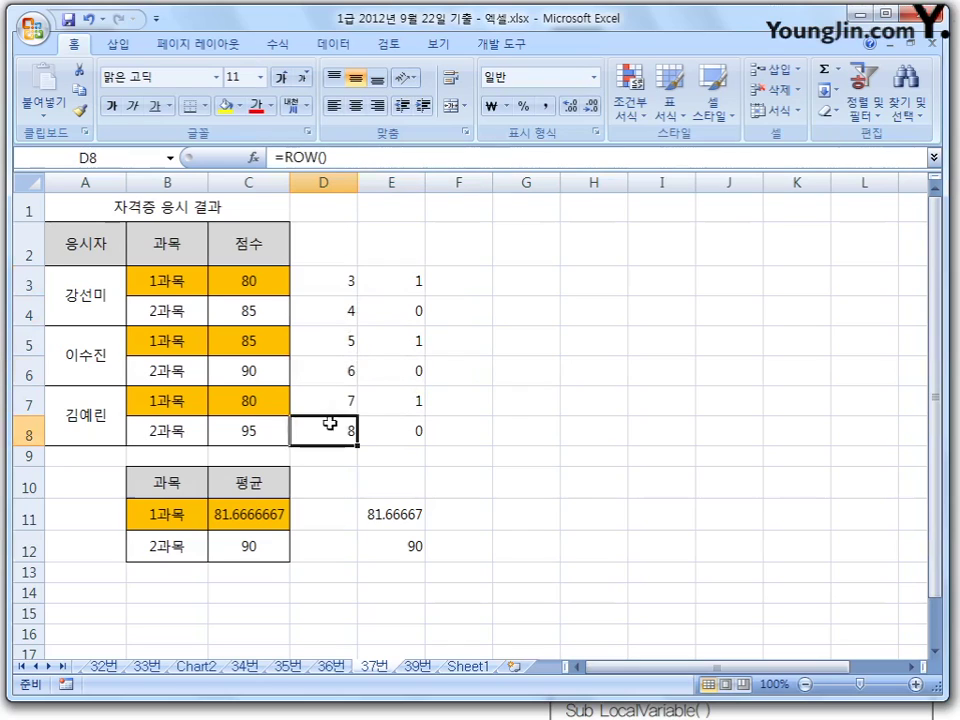
click(390, 306)
click(412, 372)
click(418, 424)
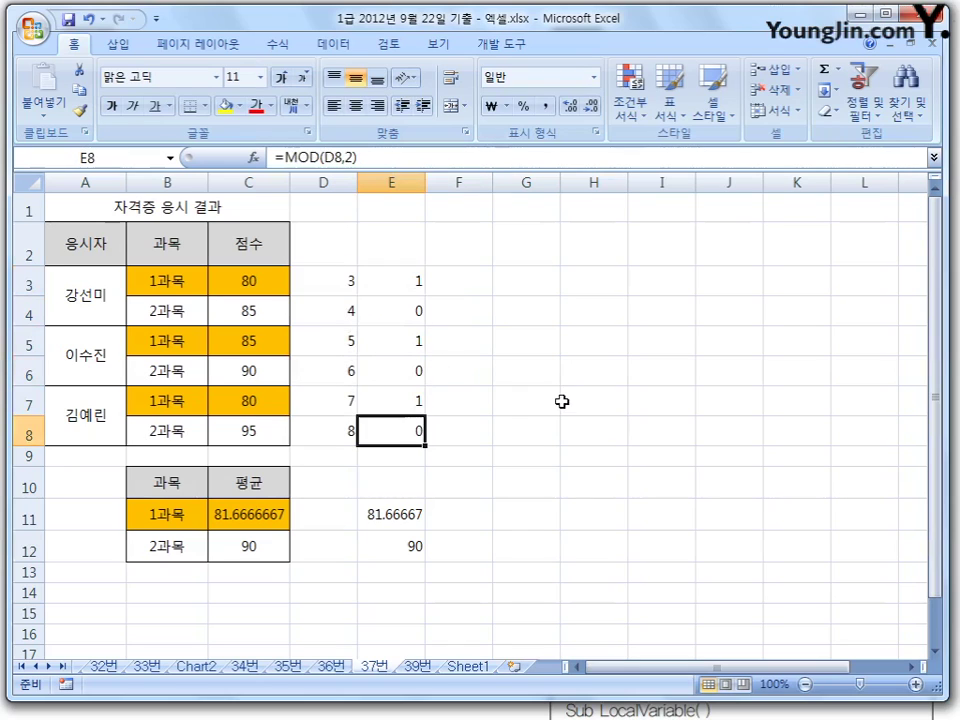
click(388, 286)
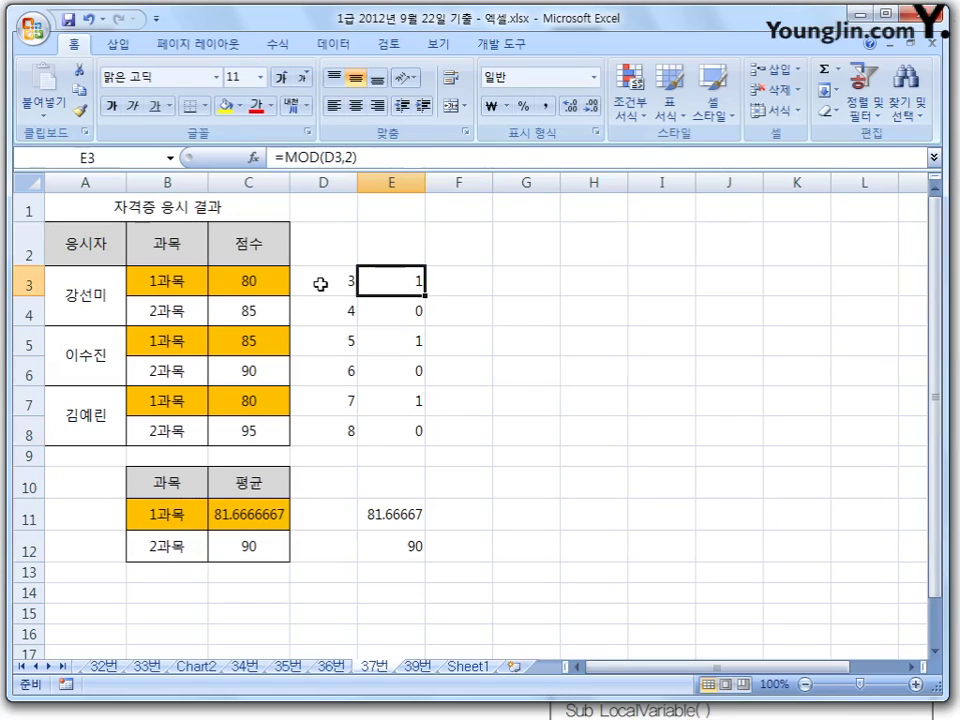
Step: Show C11's array formula and mark its ROW(C3:C8), MOD, divisor 2 and =1 parts with the annotation pen
click(260, 514)
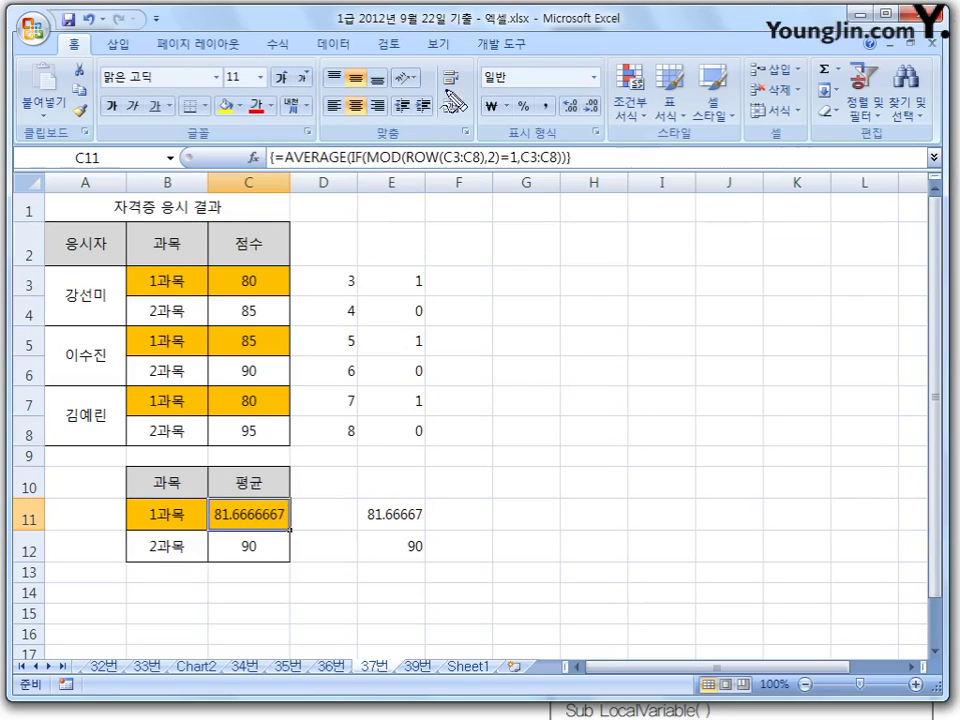
drag(405, 167, 480, 160)
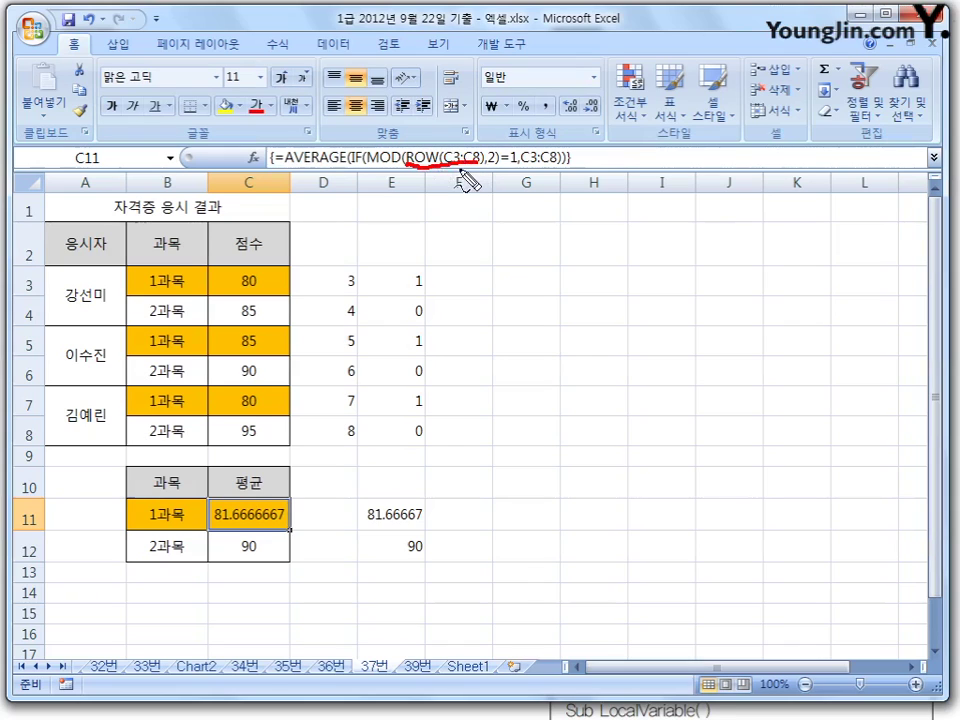
drag(370, 167, 396, 166)
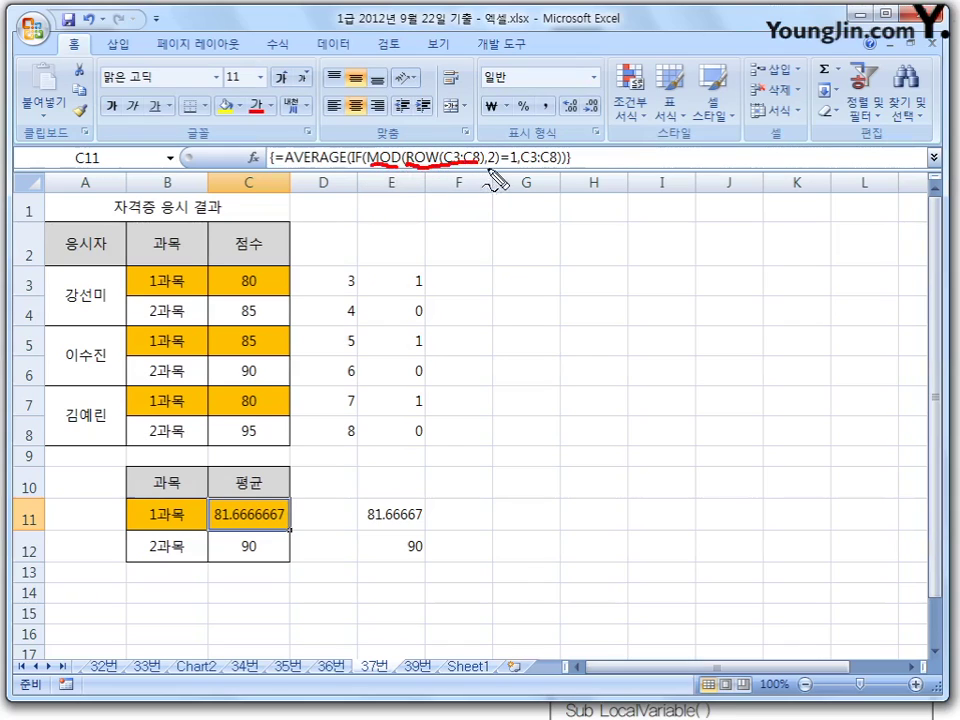
drag(511, 168, 499, 236)
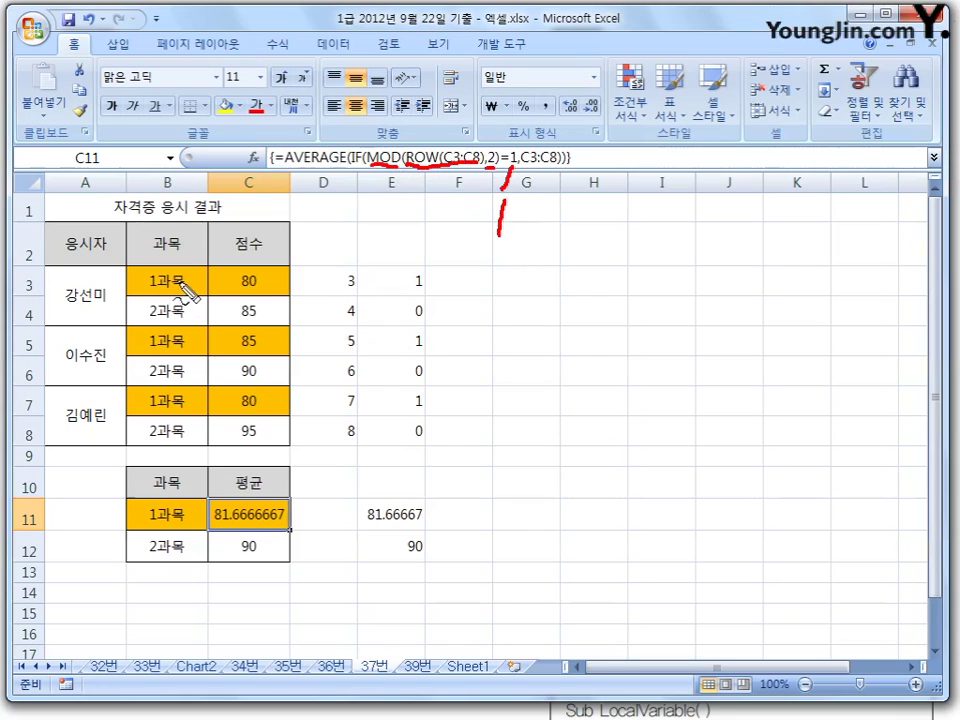
Step: Circle the 1과목 entries in B3, B5 and B7 and their row numbers, and mark the formula's =1 condition again
mouse_move(186, 284)
mouse_down()
mouse_move(148, 278)
mouse_move(190, 278)
mouse_up()
mouse_move(195, 340)
mouse_down()
mouse_move(152, 346)
mouse_move(190, 338)
mouse_up()
mouse_move(183, 405)
mouse_down()
mouse_move(173, 412)
mouse_move(197, 396)
mouse_up()
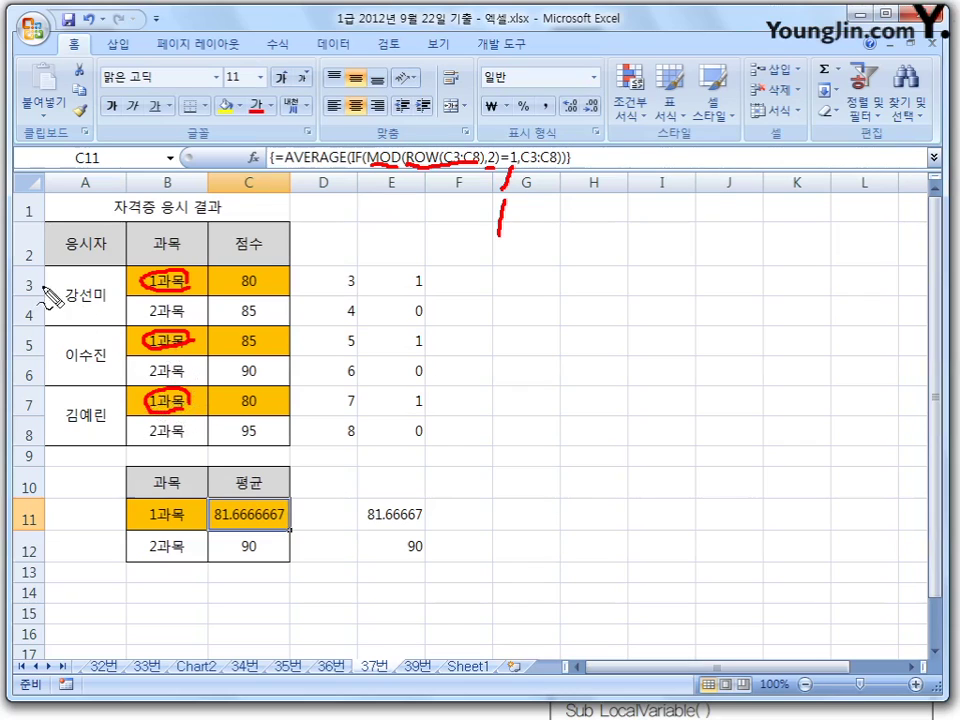
mouse_move(38, 289)
mouse_down()
mouse_move(28, 294)
mouse_move(36, 296)
mouse_move(32, 352)
mouse_up()
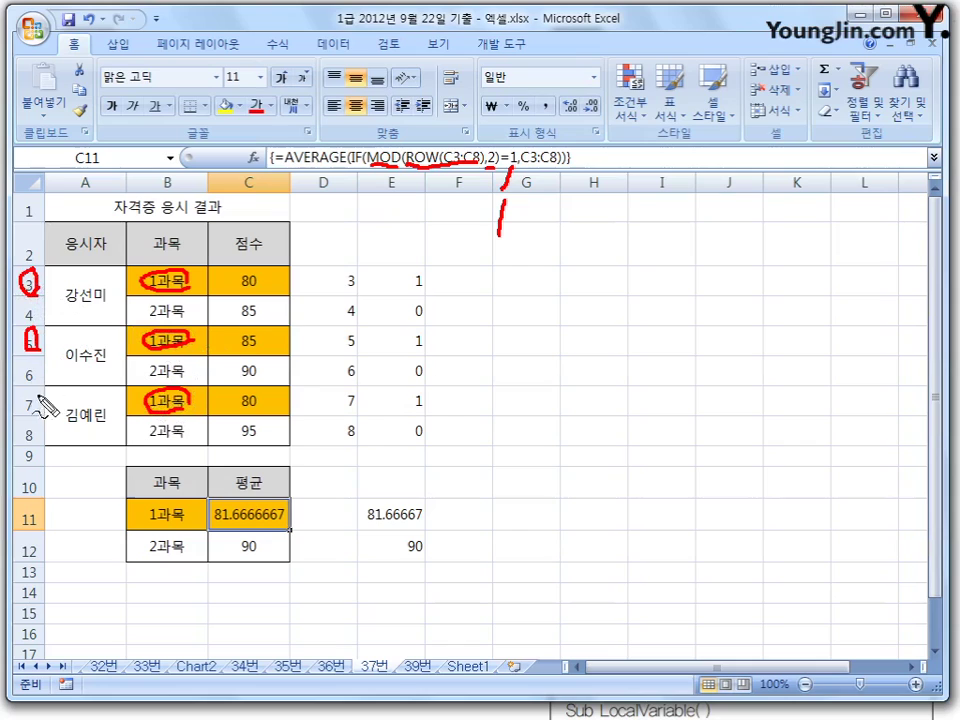
drag(36, 398, 31, 412)
drag(508, 192, 510, 176)
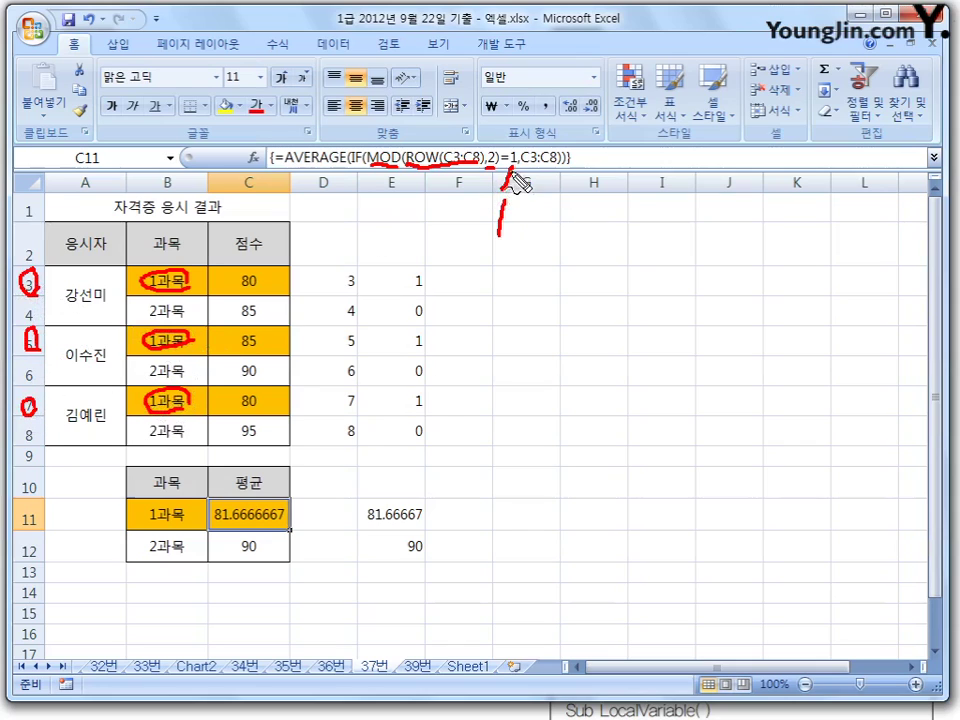
Step: Circle the MOD results in E3, E5 and E7 that match the =1 condition
drag(422, 275, 428, 283)
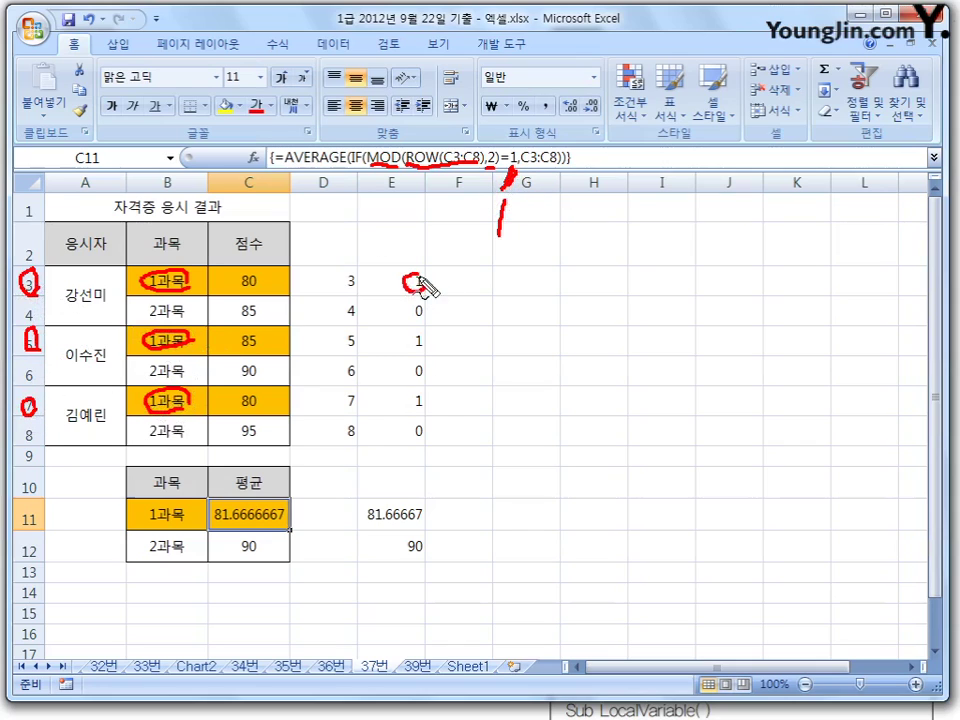
mouse_move(422, 336)
mouse_down()
mouse_move(410, 345)
mouse_move(424, 340)
mouse_up()
drag(431, 404, 425, 395)
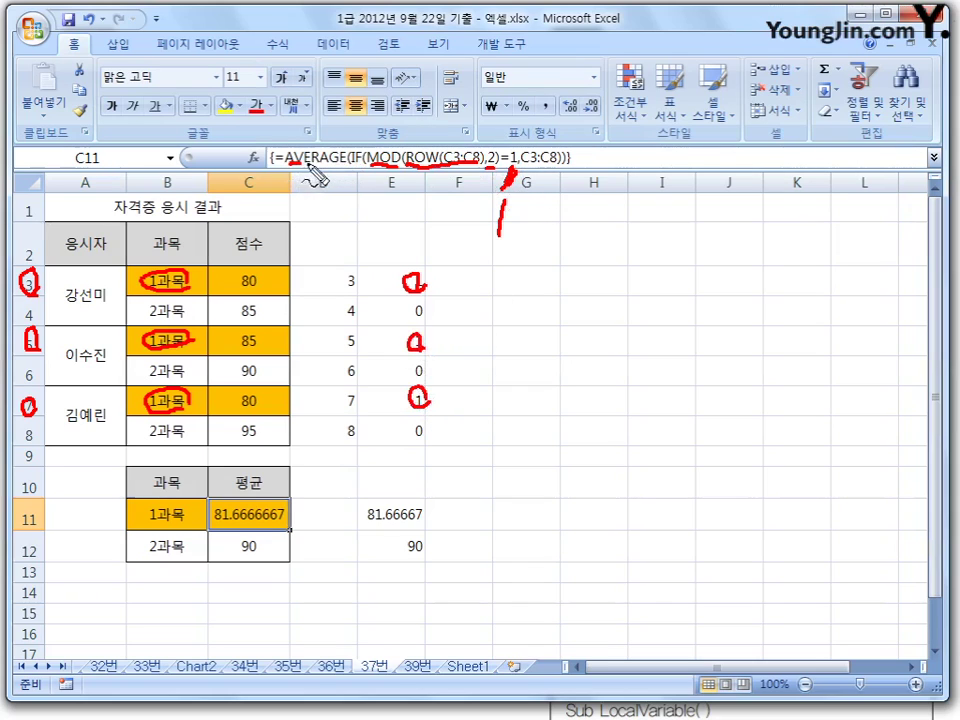
Step: Underline AVERAGE and C3:C8 in the formula, circle the scores in C3, C5, C7 and C11, and clear the annotations
drag(286, 166, 336, 164)
drag(518, 168, 557, 167)
drag(262, 290, 258, 274)
drag(265, 348, 262, 332)
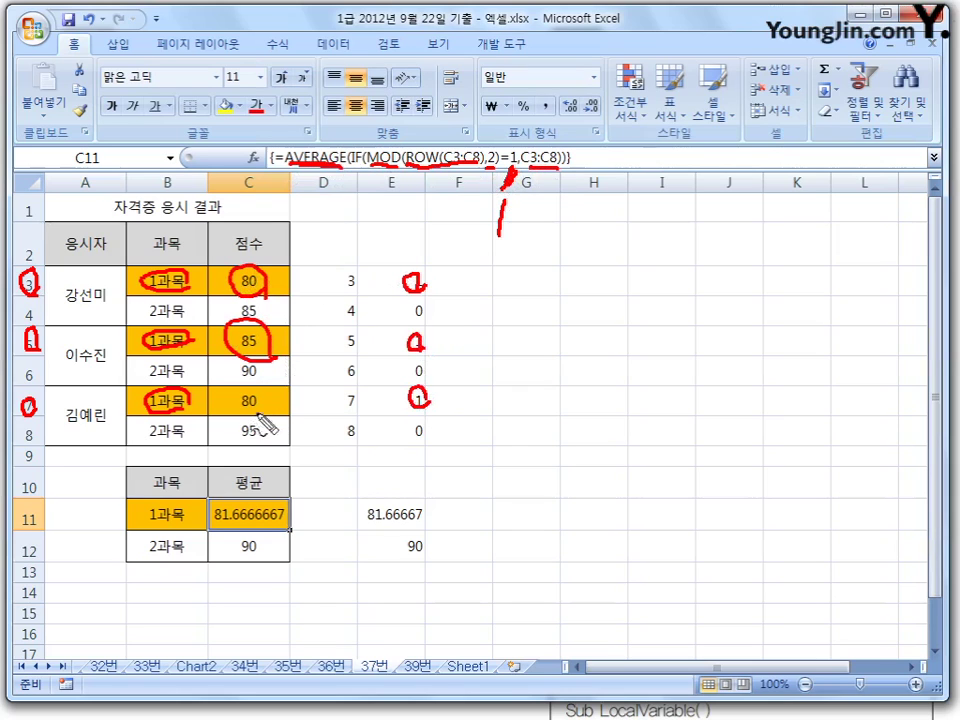
drag(262, 408, 258, 393)
mouse_move(268, 528)
mouse_down()
mouse_move(245, 537)
mouse_move(215, 505)
mouse_move(245, 538)
mouse_up()
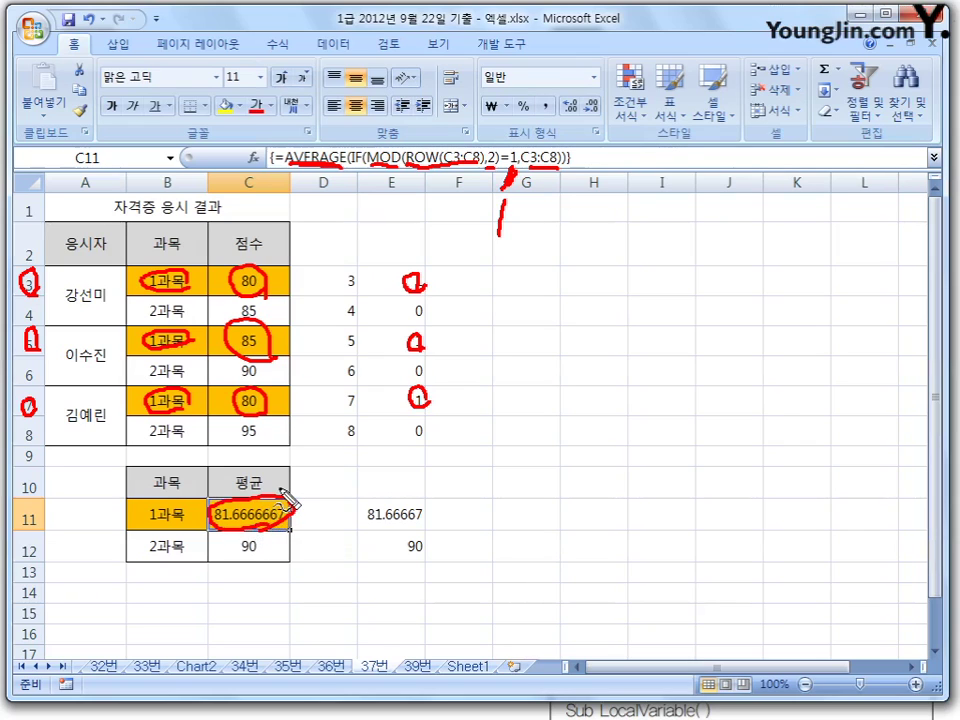
key(Escape)
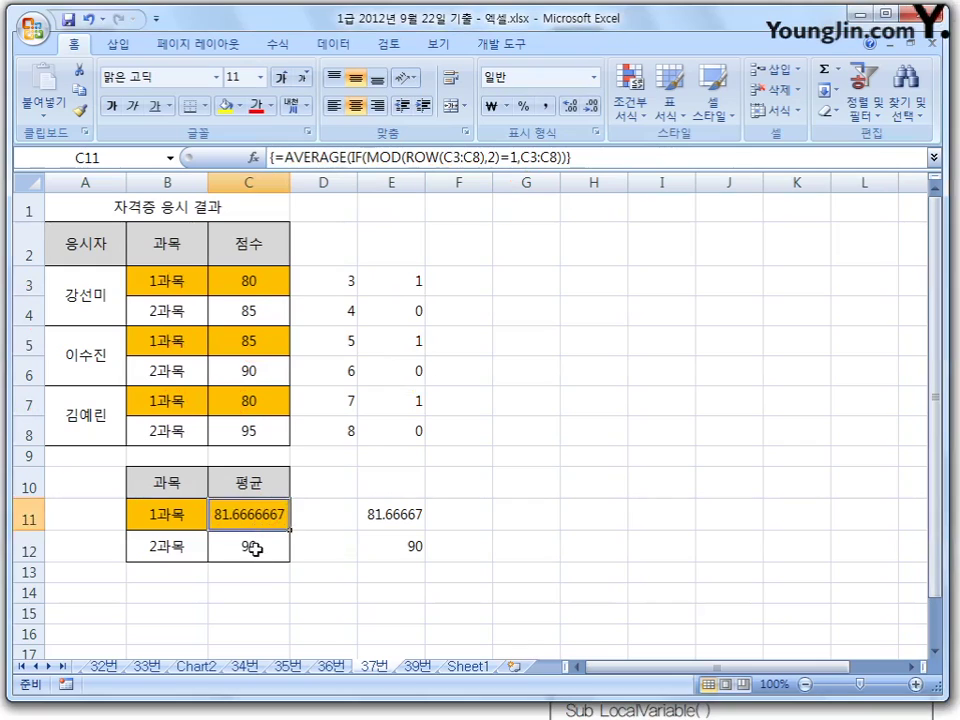
Step: Show C12's array formula, mark its functions and =0 condition, and circle the matching MOD results in E4, E6 and E8
click(255, 548)
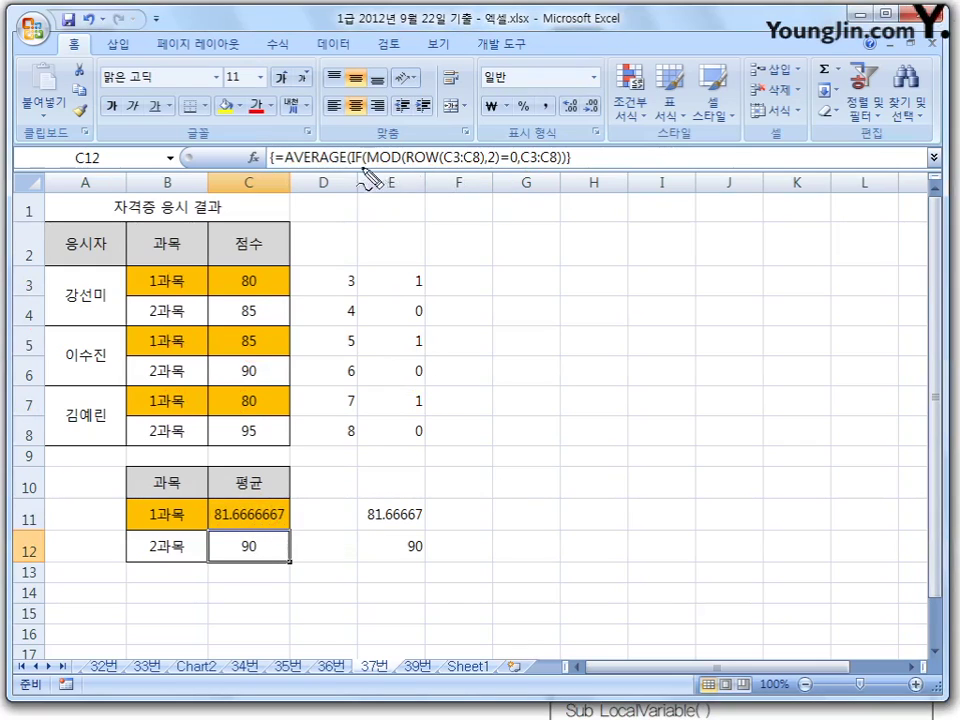
mouse_move(290, 166)
mouse_down()
mouse_move(342, 167)
mouse_move(356, 178)
mouse_move(482, 166)
mouse_move(512, 256)
mouse_up()
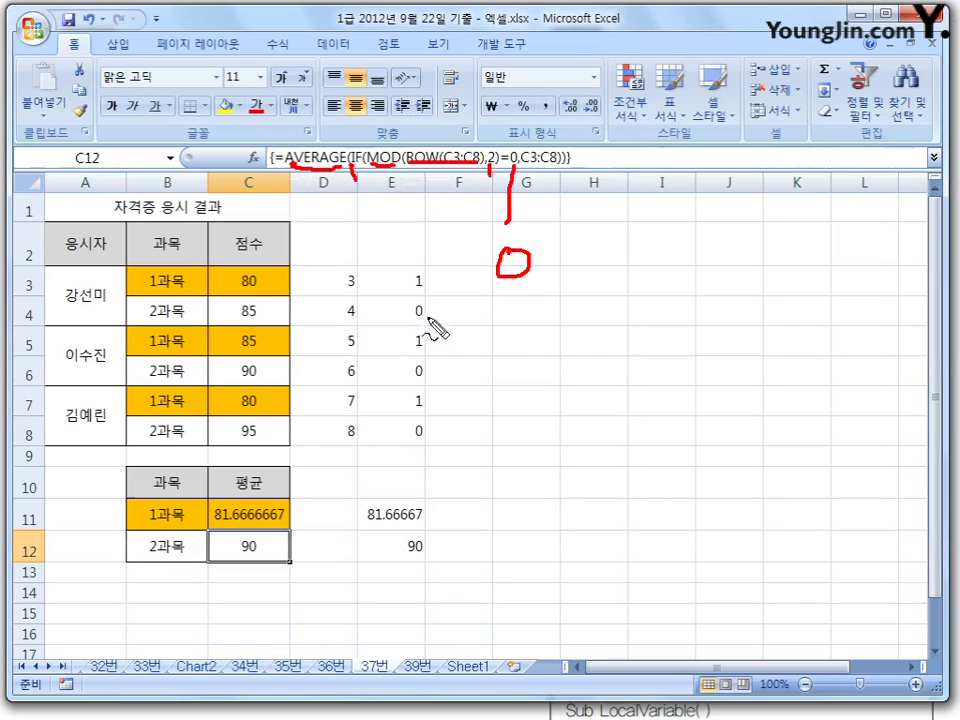
drag(424, 302, 428, 316)
drag(422, 366, 424, 432)
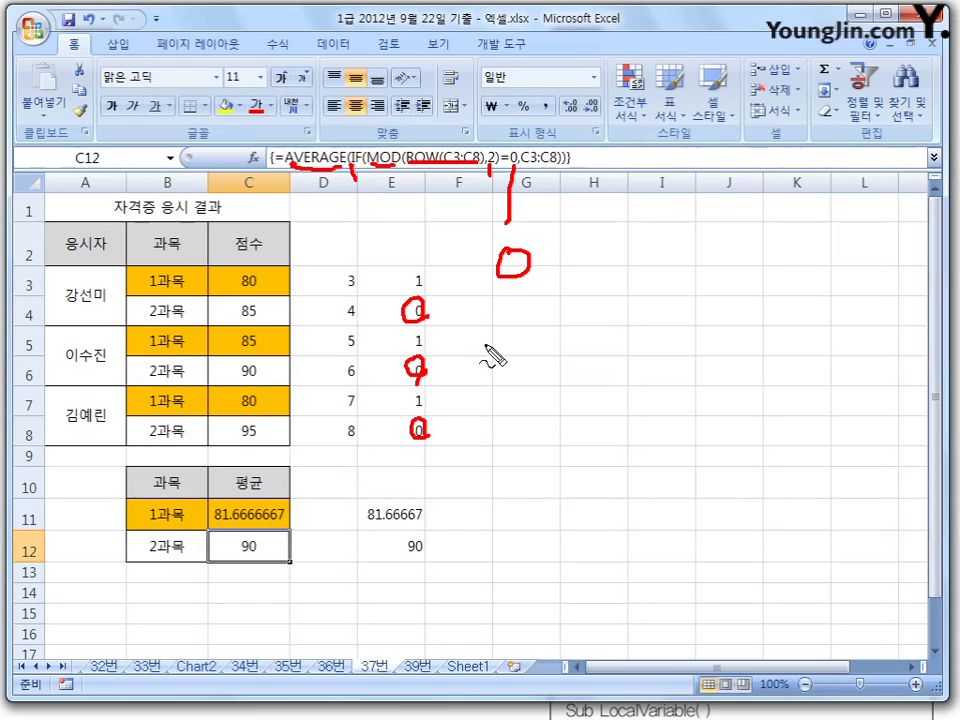
Step: Underline C3:C8 in C12's formula, circle the scores in C4, C6, C8 and the C12 average, and clear the annotations
drag(520, 171, 575, 170)
drag(232, 310, 260, 318)
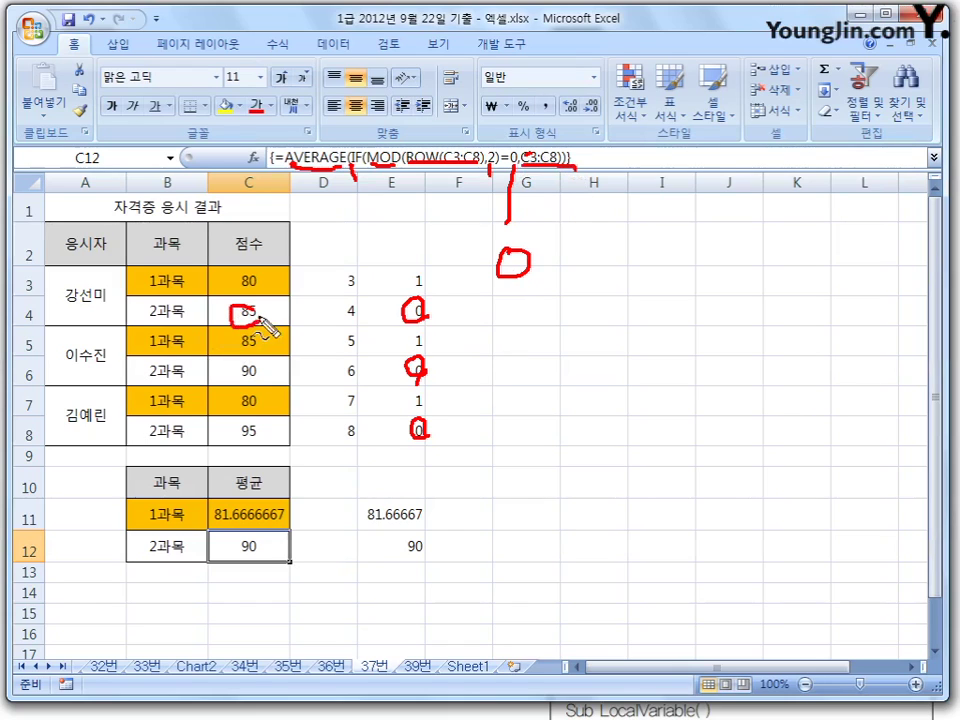
mouse_move(240, 365)
mouse_down()
mouse_move(250, 382)
mouse_move(244, 438)
mouse_up()
drag(250, 540, 244, 560)
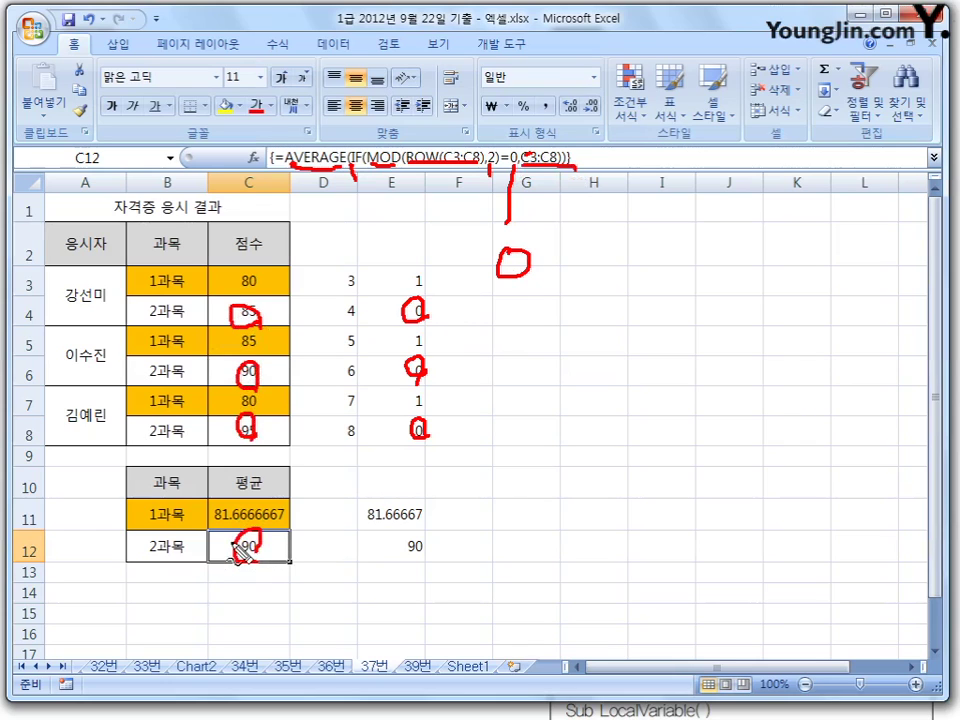
key(Escape)
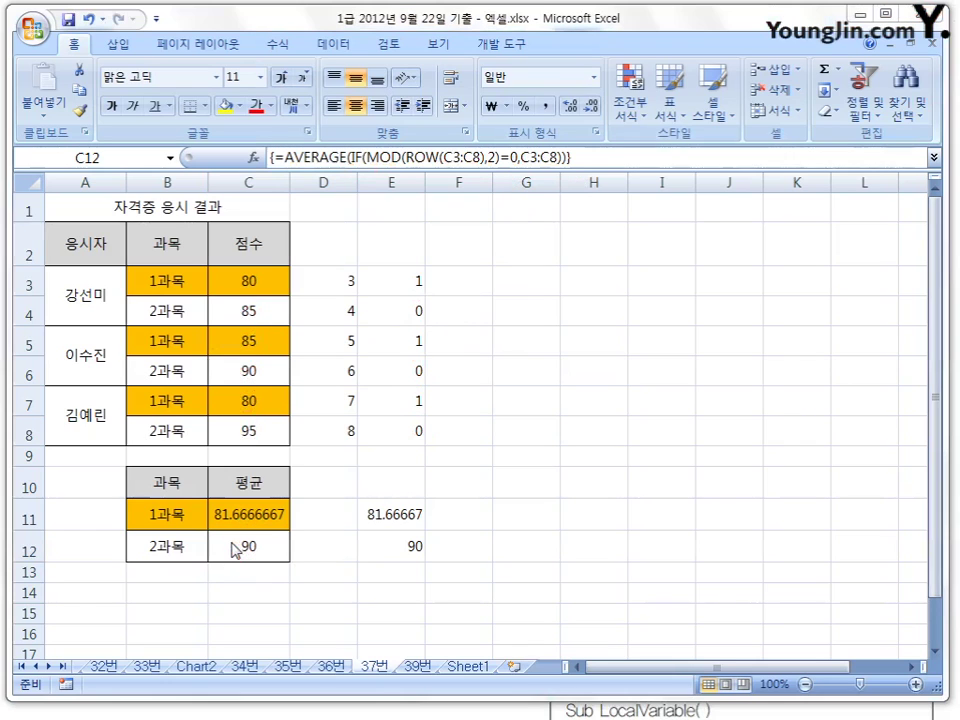
Step: Compare the plain AVERAGE formulas in E11 and E12 with the array formulas in C11 and C12
click(399, 515)
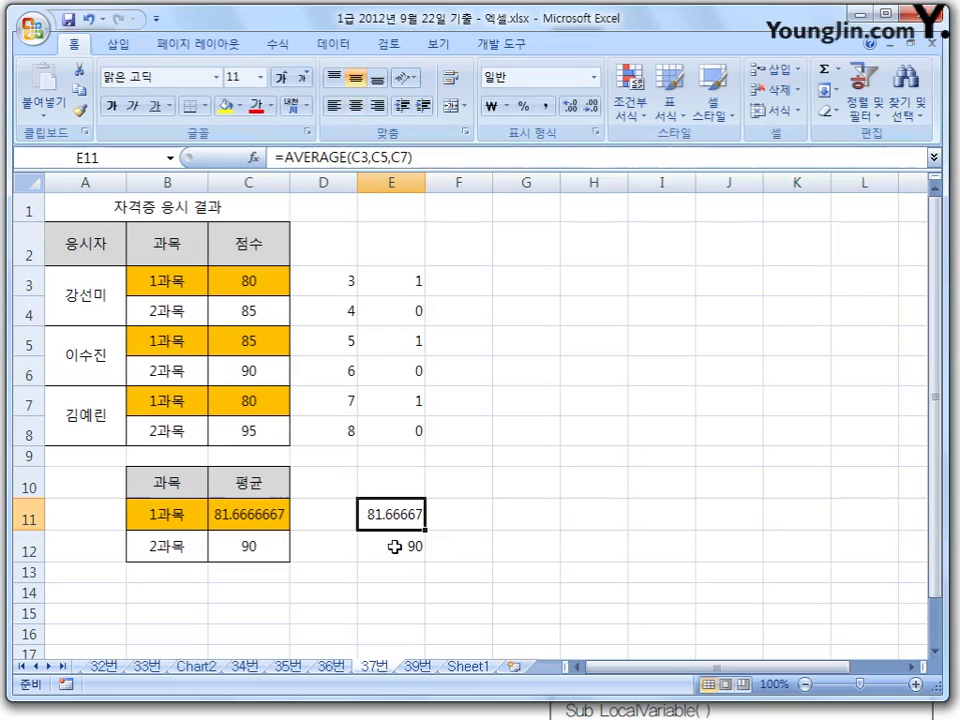
click(390, 547)
click(393, 512)
click(262, 514)
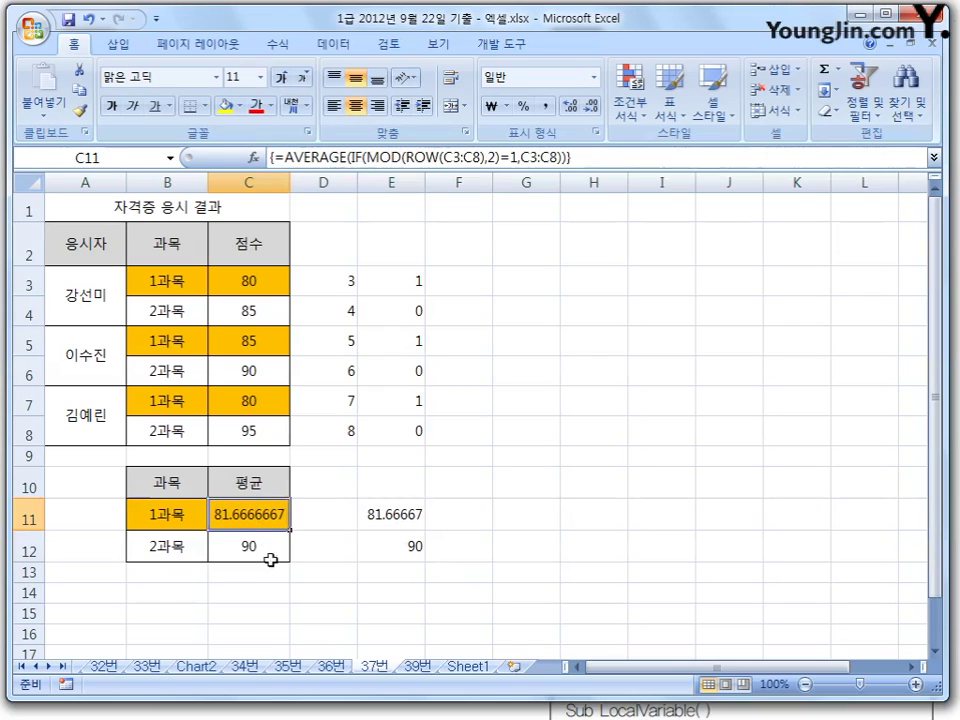
click(268, 550)
click(388, 546)
click(401, 516)
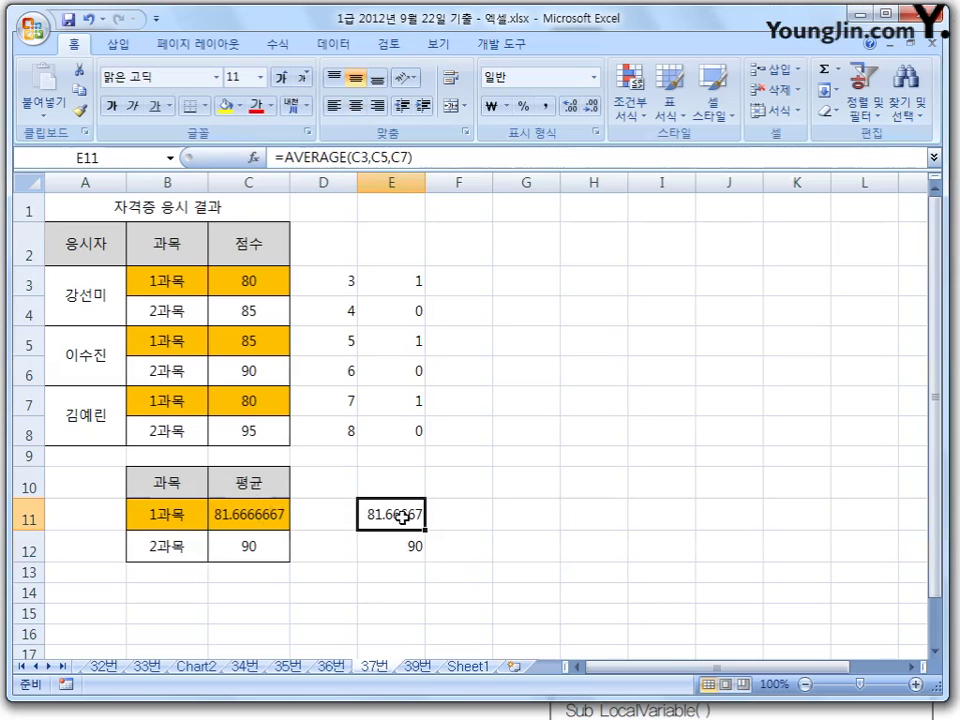
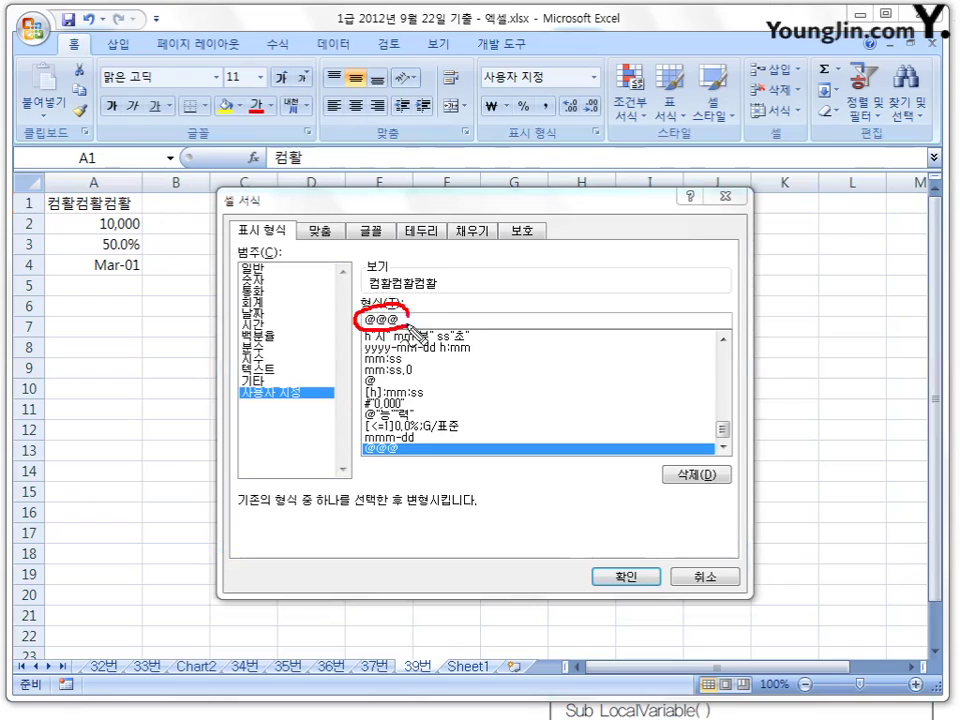
Step: Draw an arrow from the @@@ custom format to its sample, clear the annotations, and close the cell format settings without changes
mouse_move(400, 318)
mouse_down()
mouse_move(470, 322)
mouse_move(466, 296)
mouse_move(447, 292)
mouse_move(455, 292)
mouse_up()
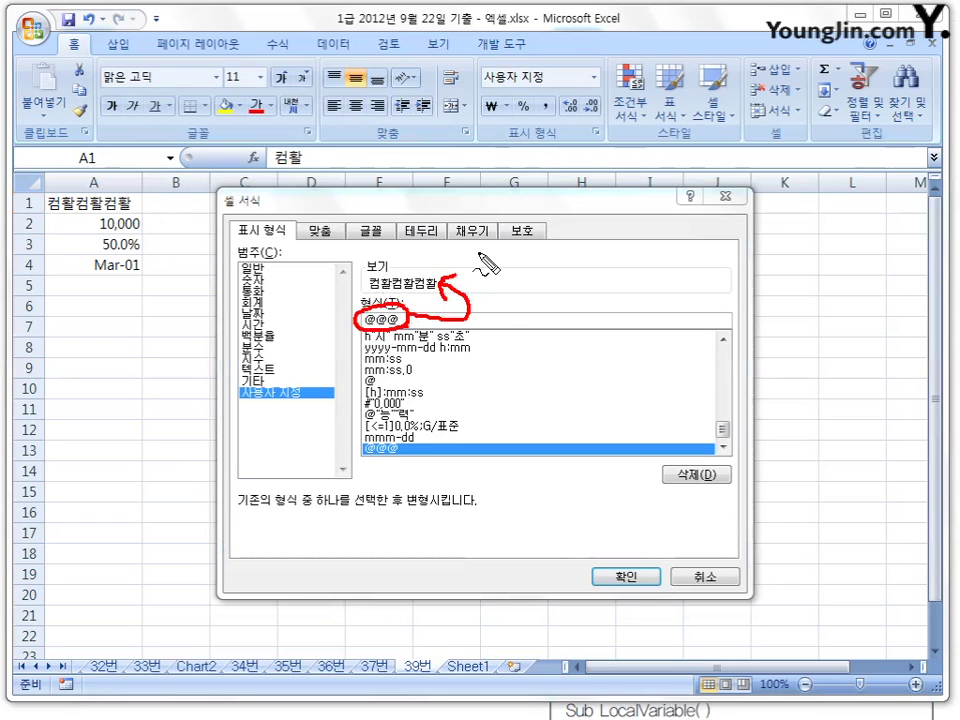
key(Escape)
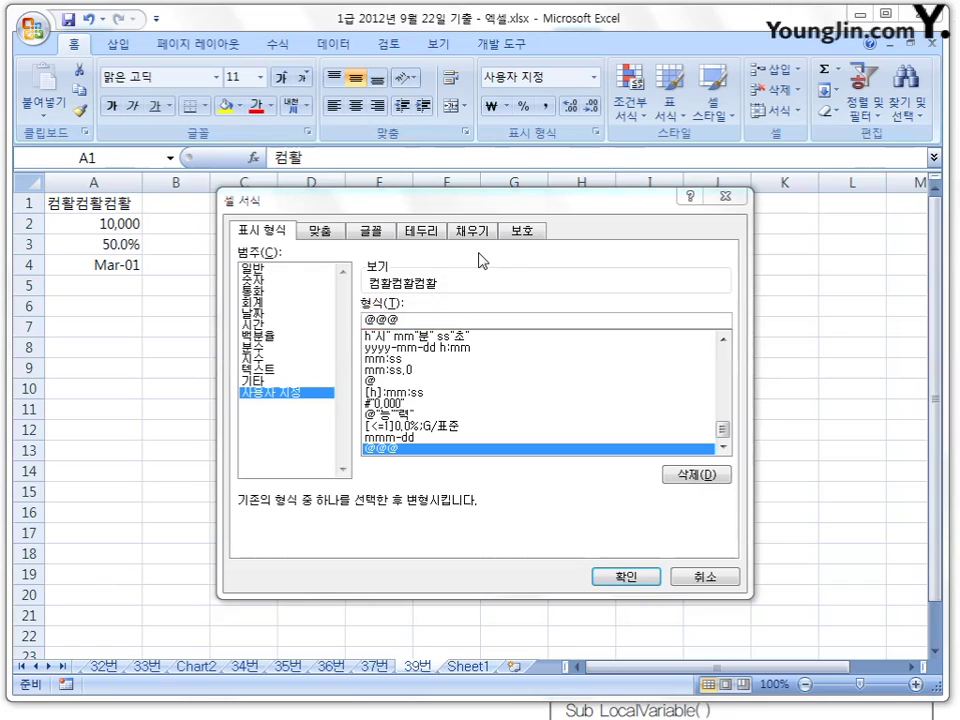
click(700, 579)
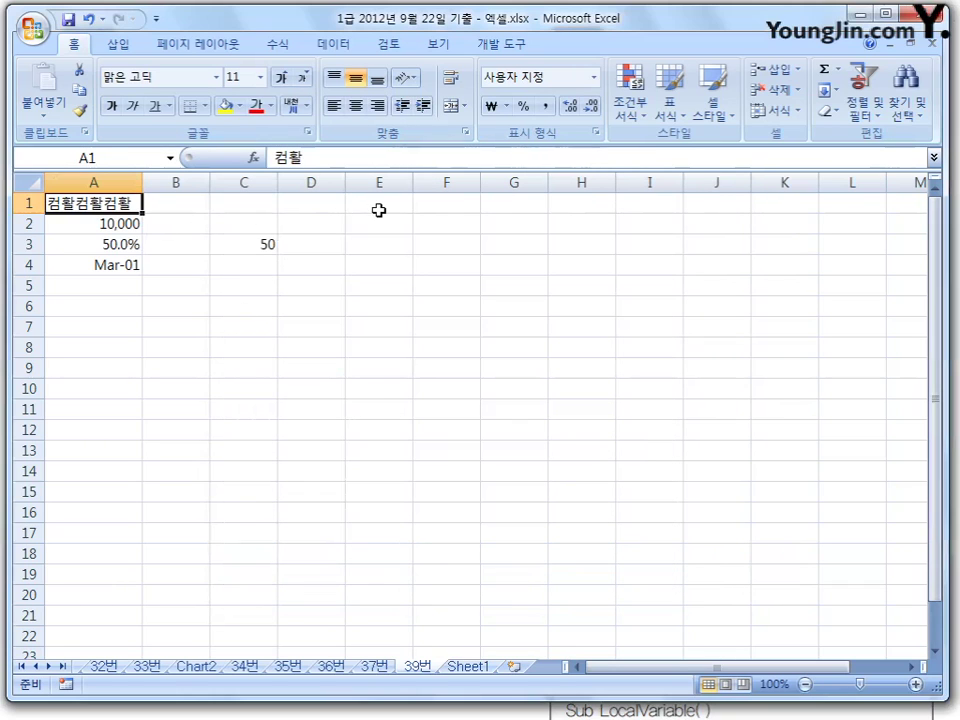
Step: Enter 컴활 in cell E1 of the 39번 sheet
click(383, 210)
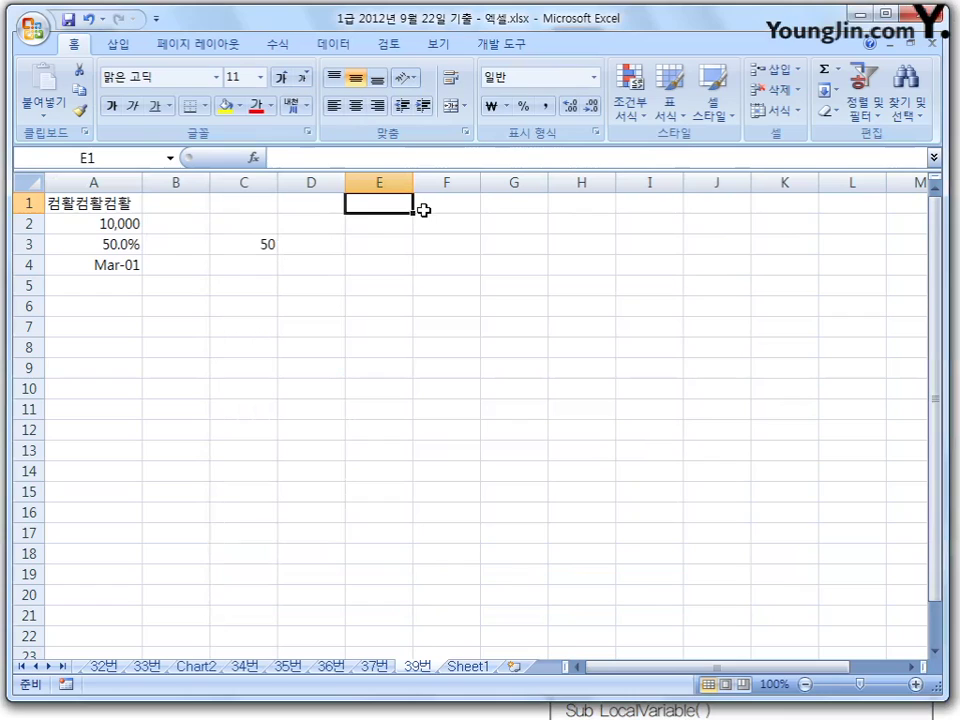
text(zj)
key(BackSpace)
key(BackSpace)
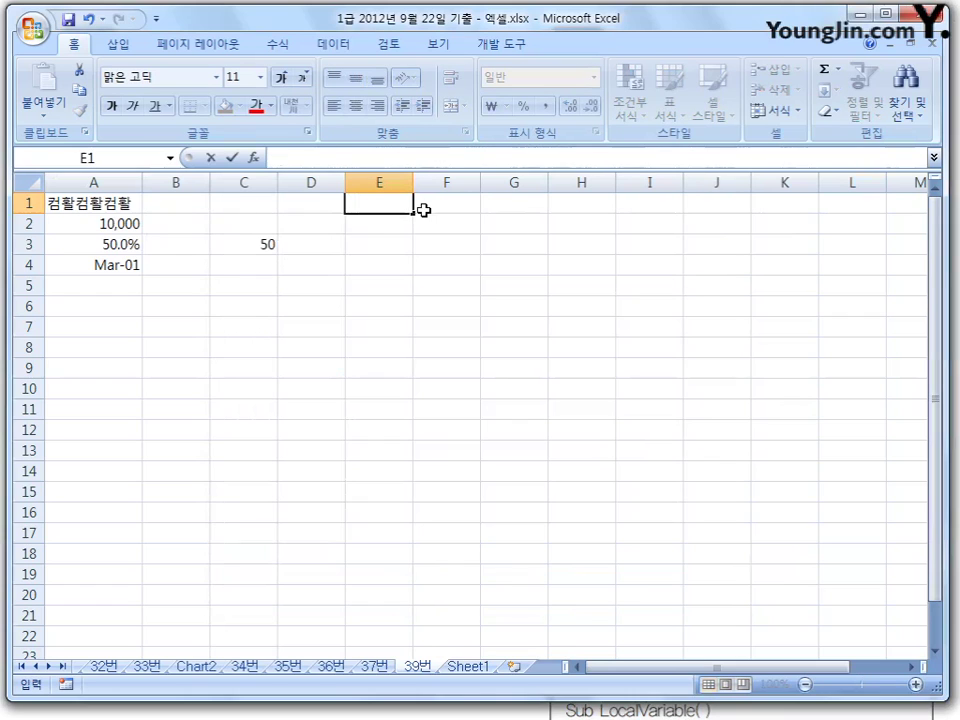
text(커활)
key(Return)
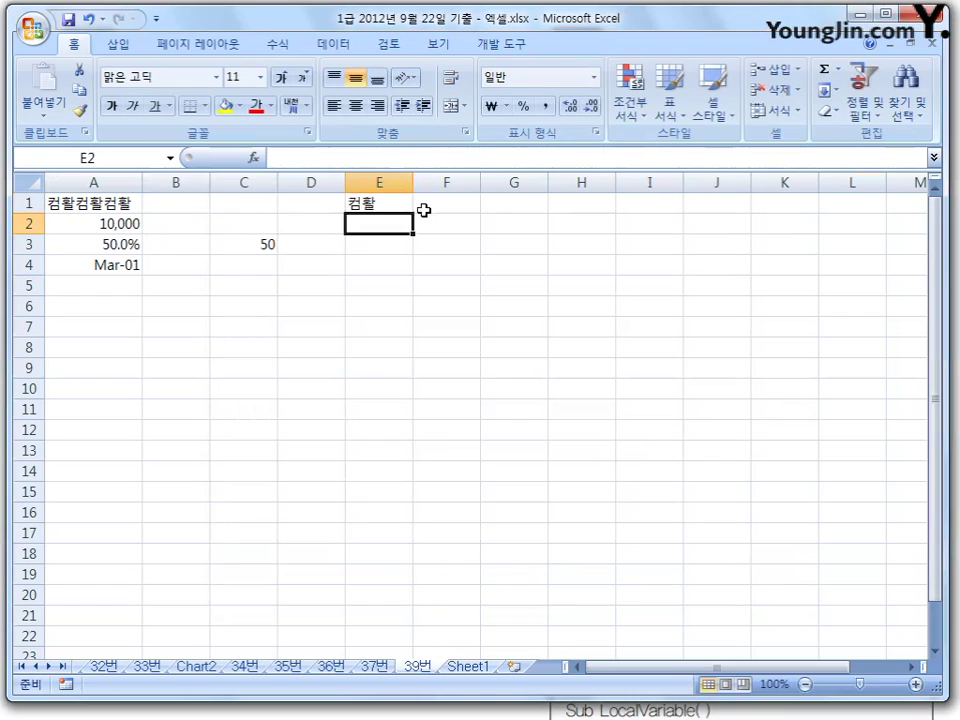
Step: Open the custom number format of cell E1 and start its format code with @
click(375, 206)
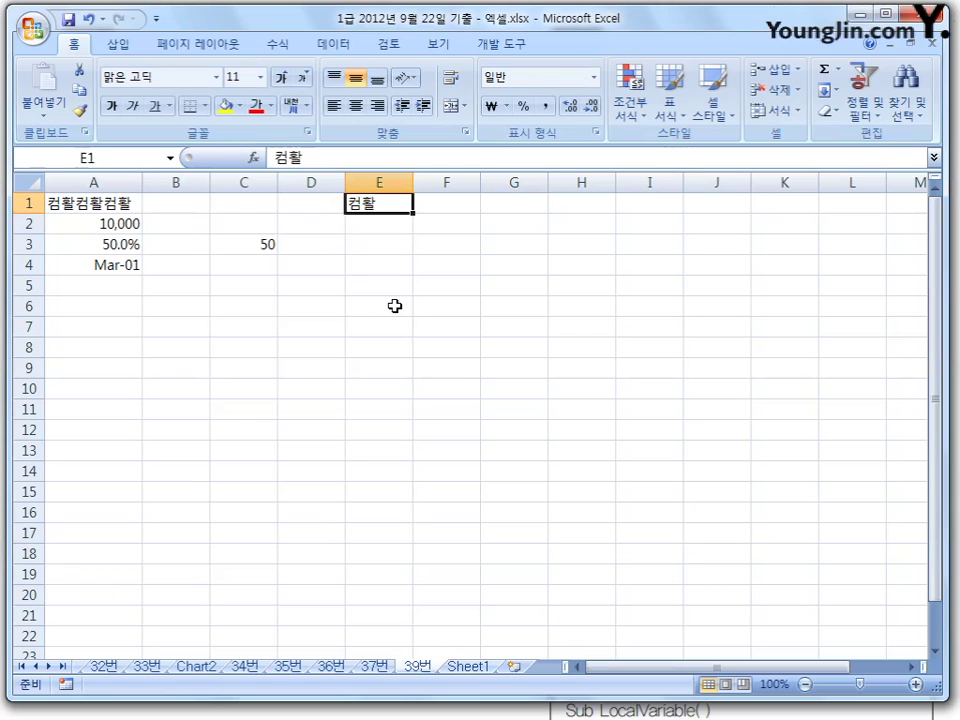
key(ctrl+1)
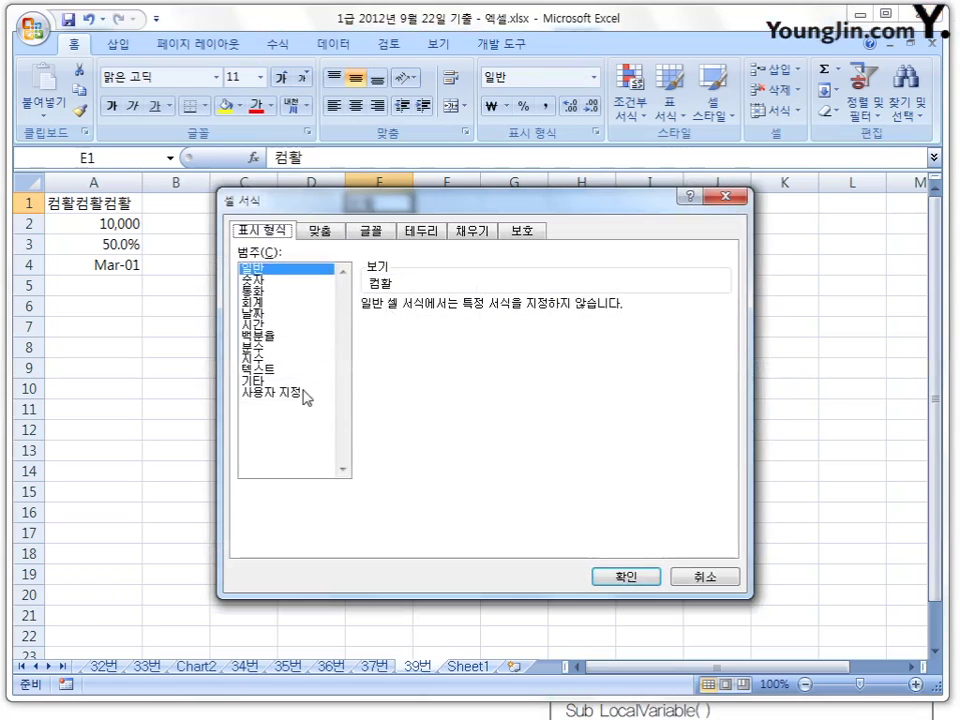
click(300, 392)
double_click(417, 320)
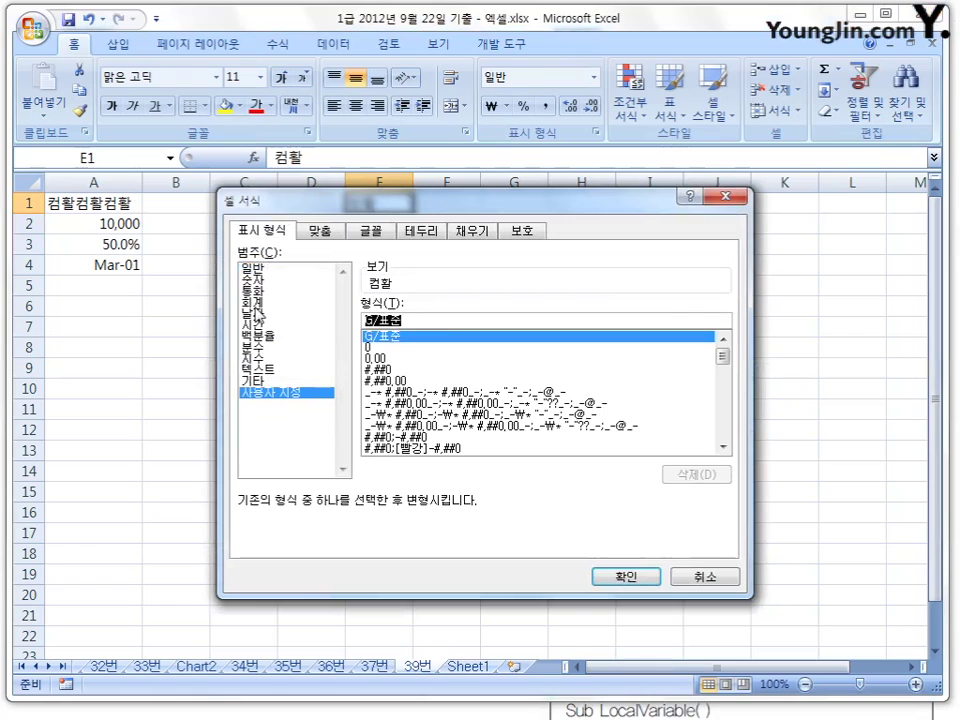
text(@)
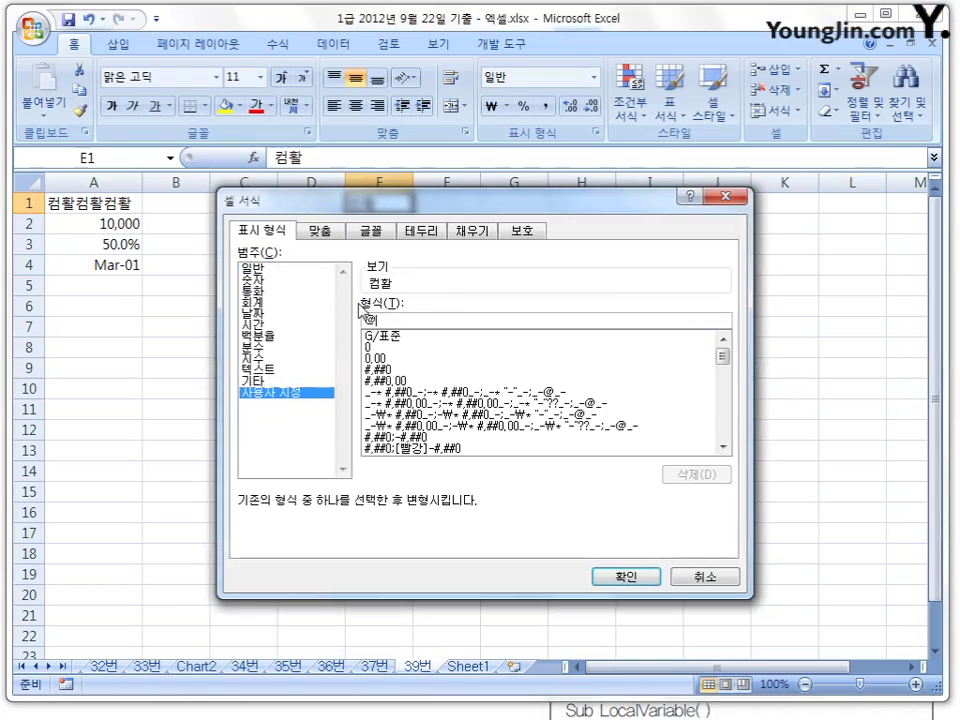
Step: Try 1급 and 능ㄹ as text after @ in E1's custom format, and strip the code back to @
text(1)
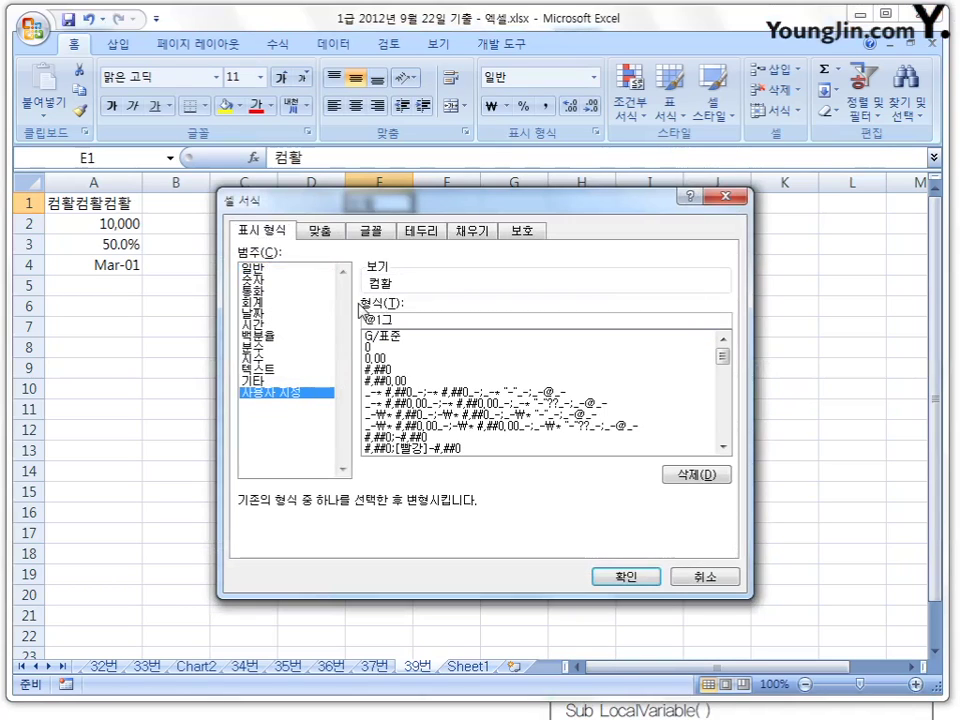
text(급)
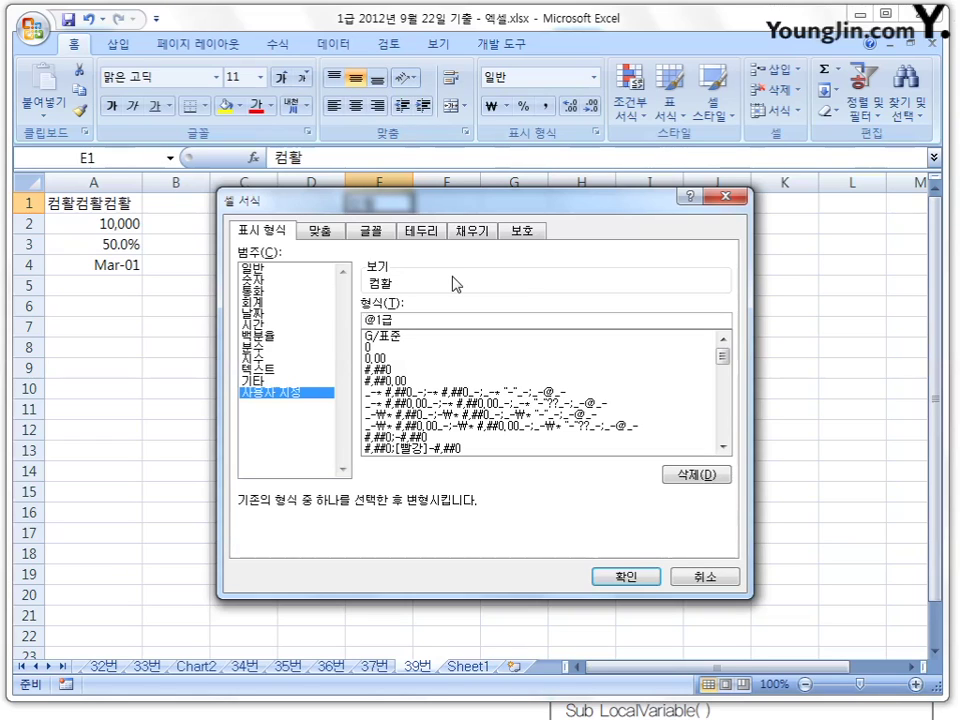
key(BackSpace)
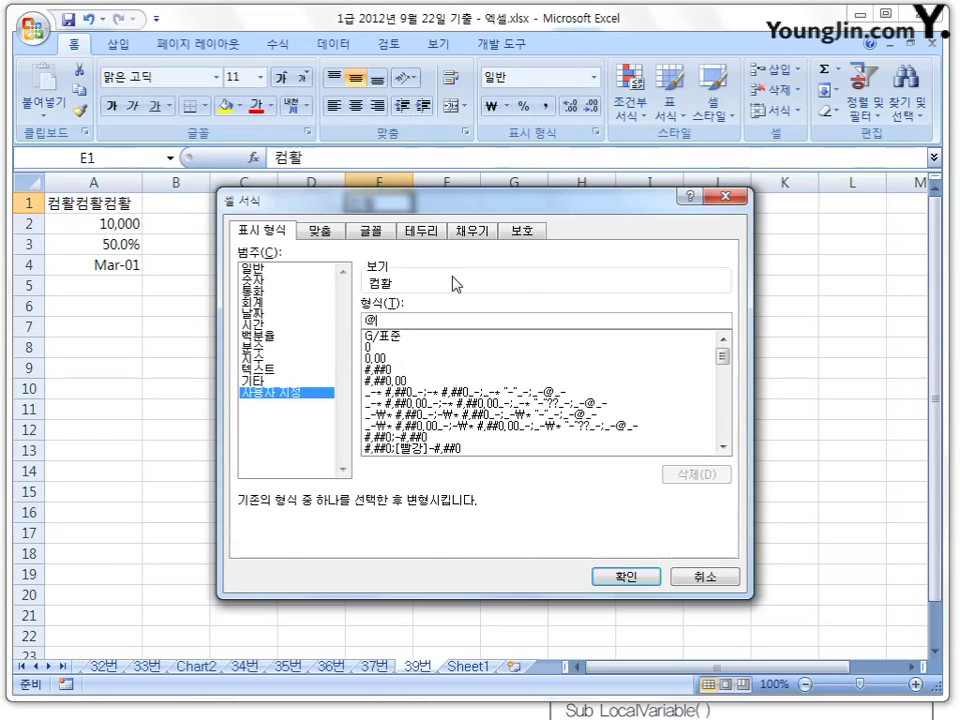
text(1)
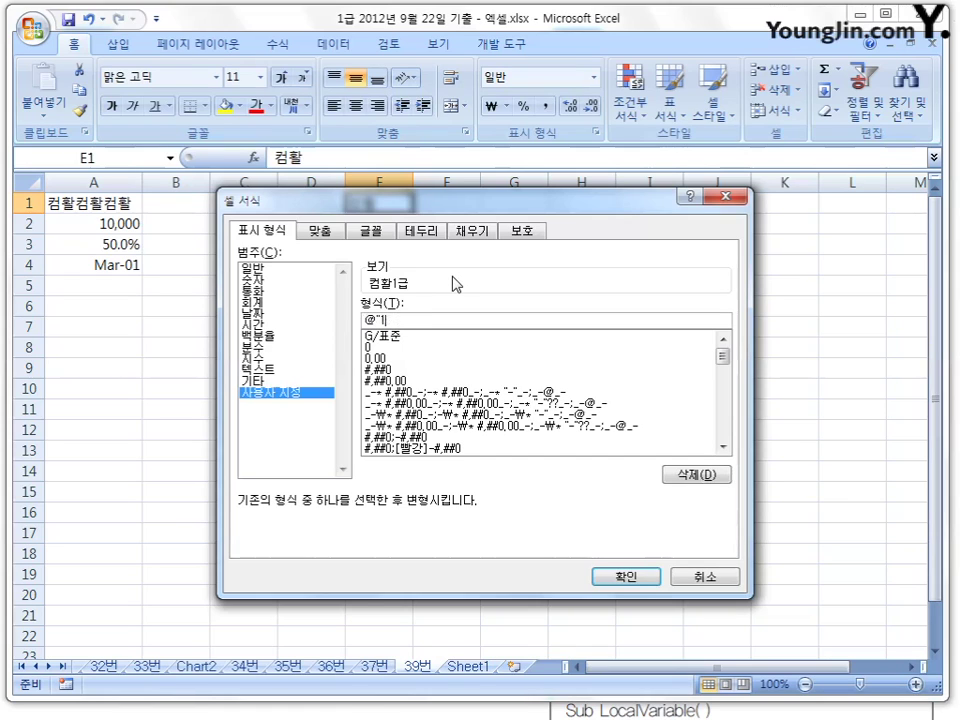
key(BackSpace)
key(BackSpace)
text(능ㄹ)
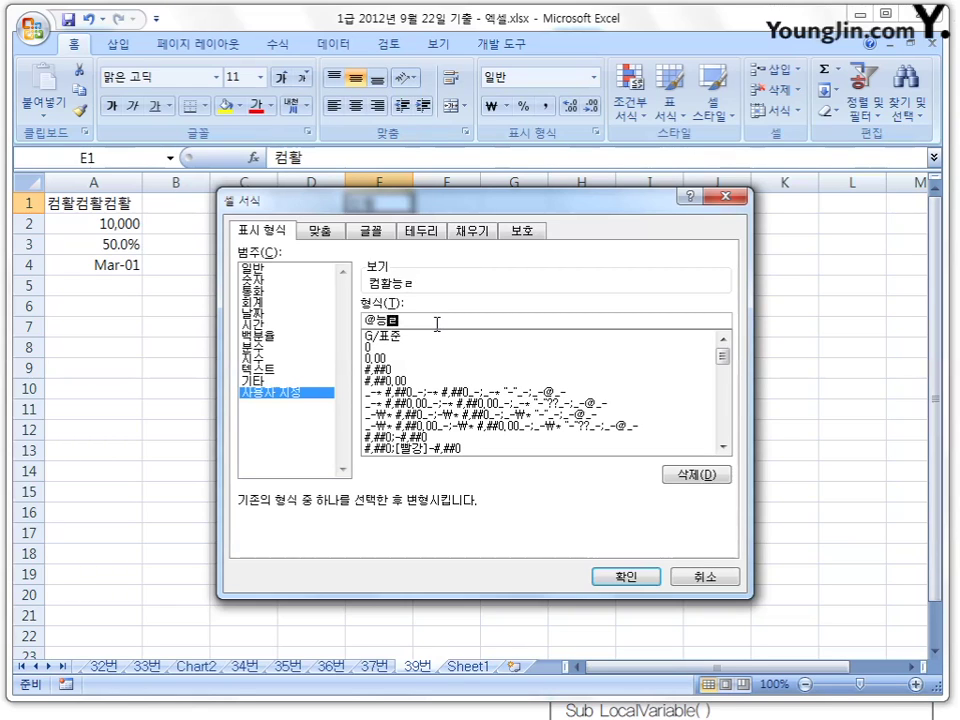
key(BackSpace)
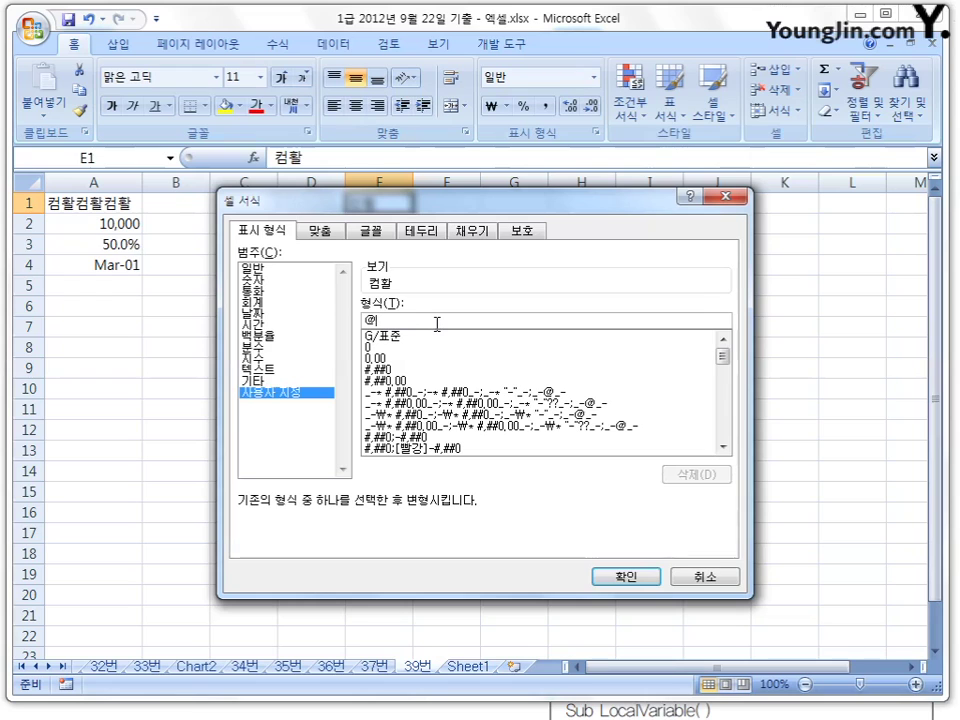
Step: Complete E1's custom format code as @@@ and apply it
text(@@)
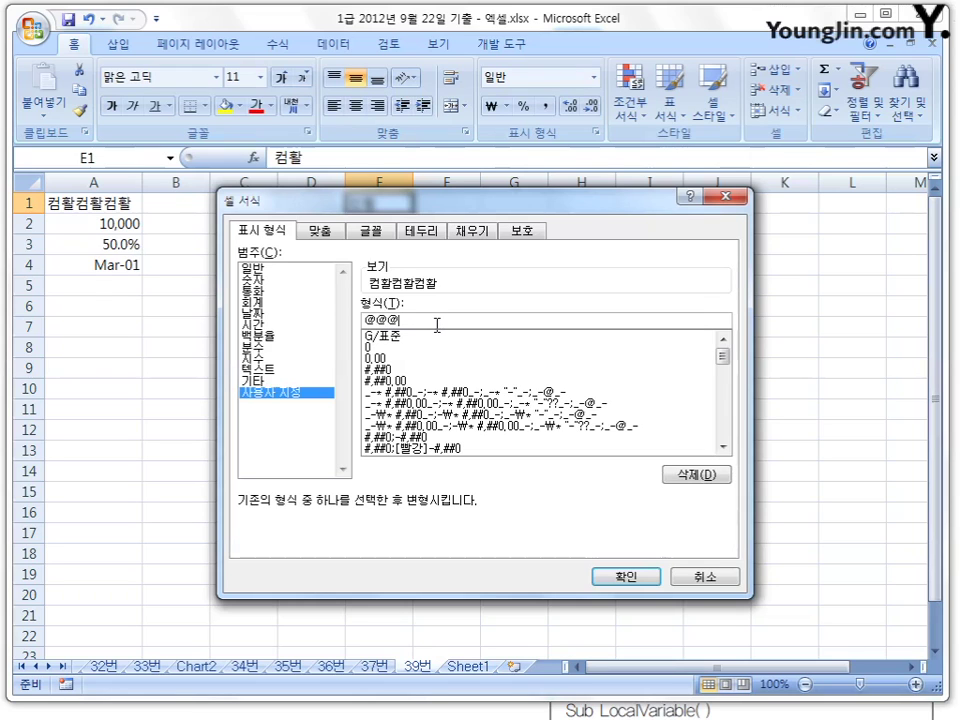
click(611, 575)
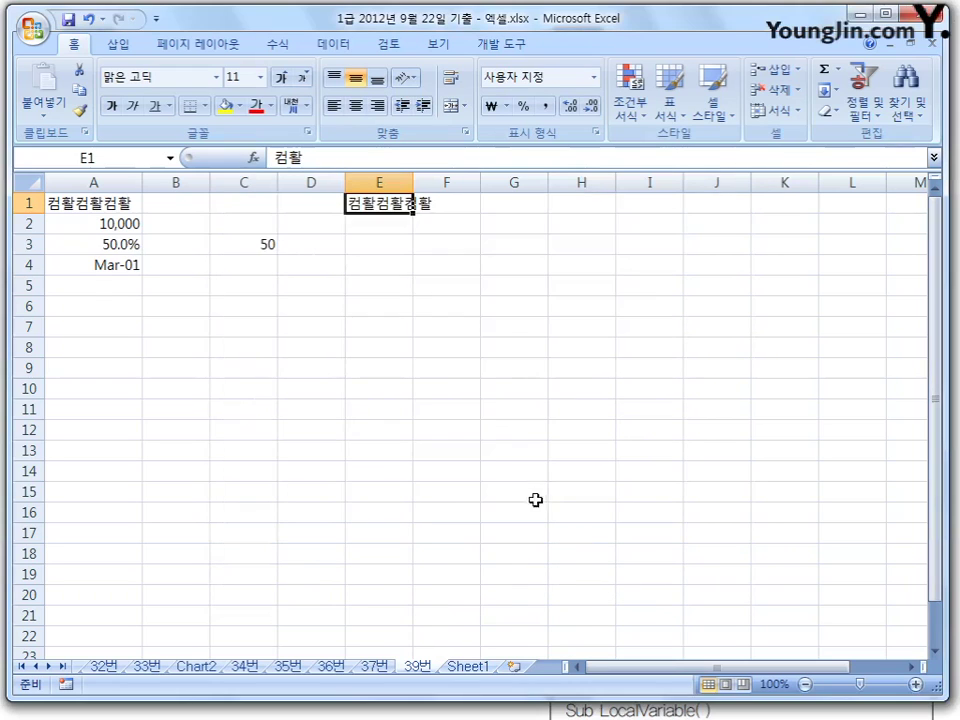
Step: Open A2's custom format #"0,000", underline the zeros in its sample and code, and box the # symbol
click(111, 223)
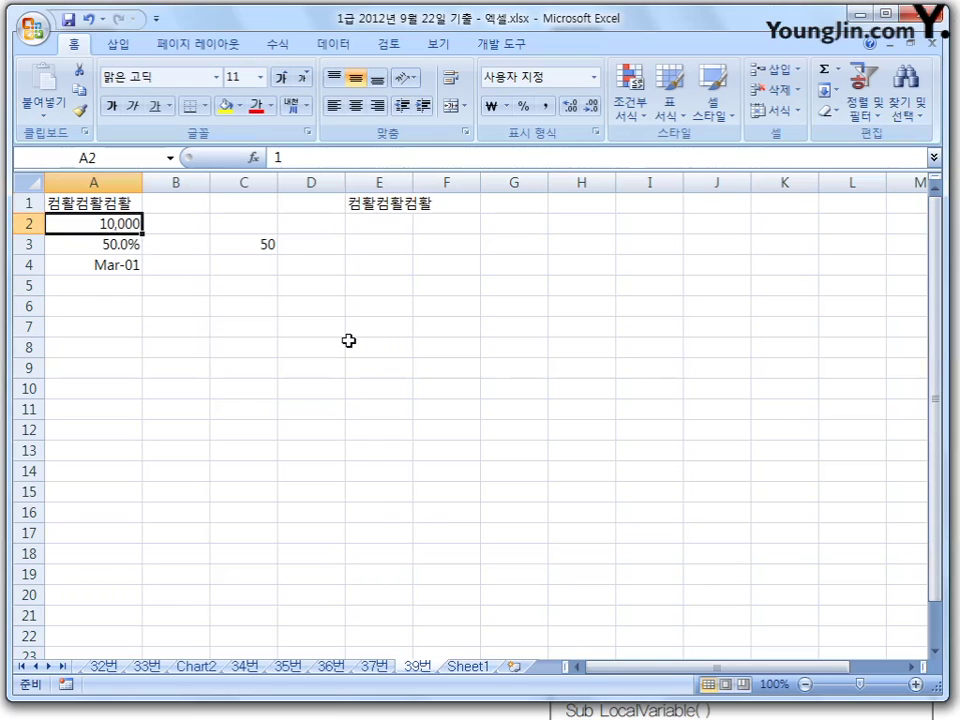
key(ctrl+1)
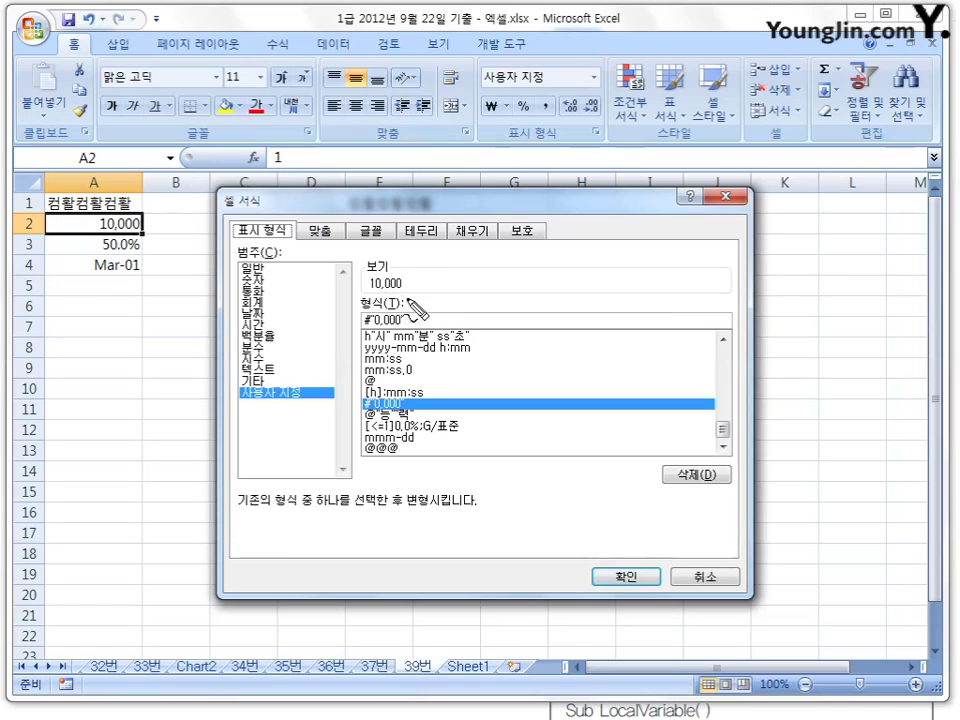
mouse_move(384, 290)
mouse_down()
mouse_move(404, 290)
mouse_move(404, 326)
mouse_up()
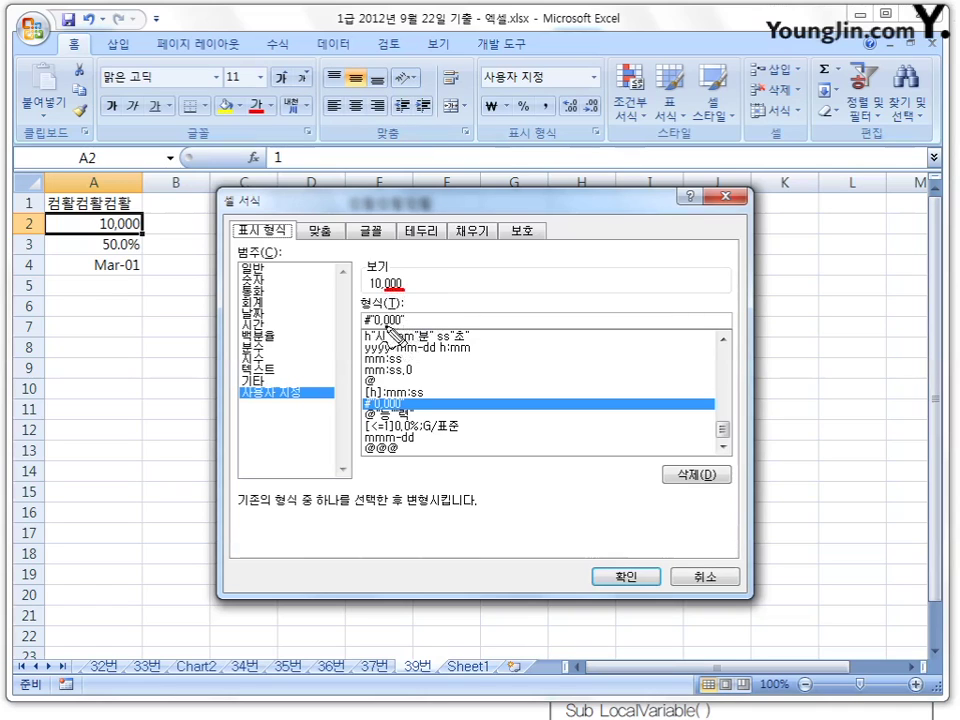
drag(378, 287, 406, 285)
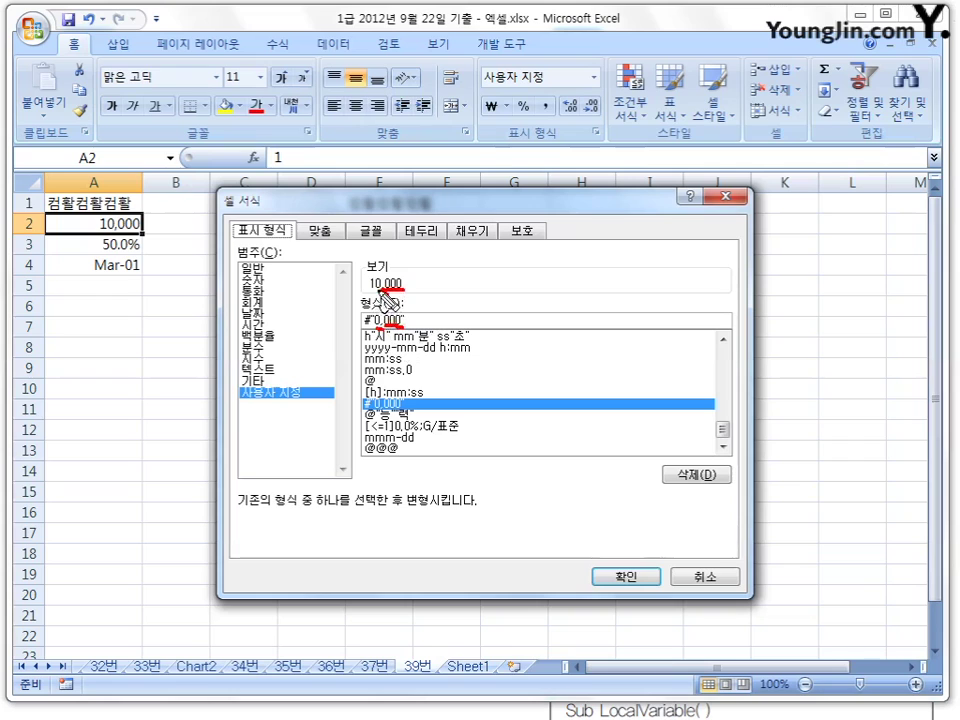
drag(374, 314, 374, 326)
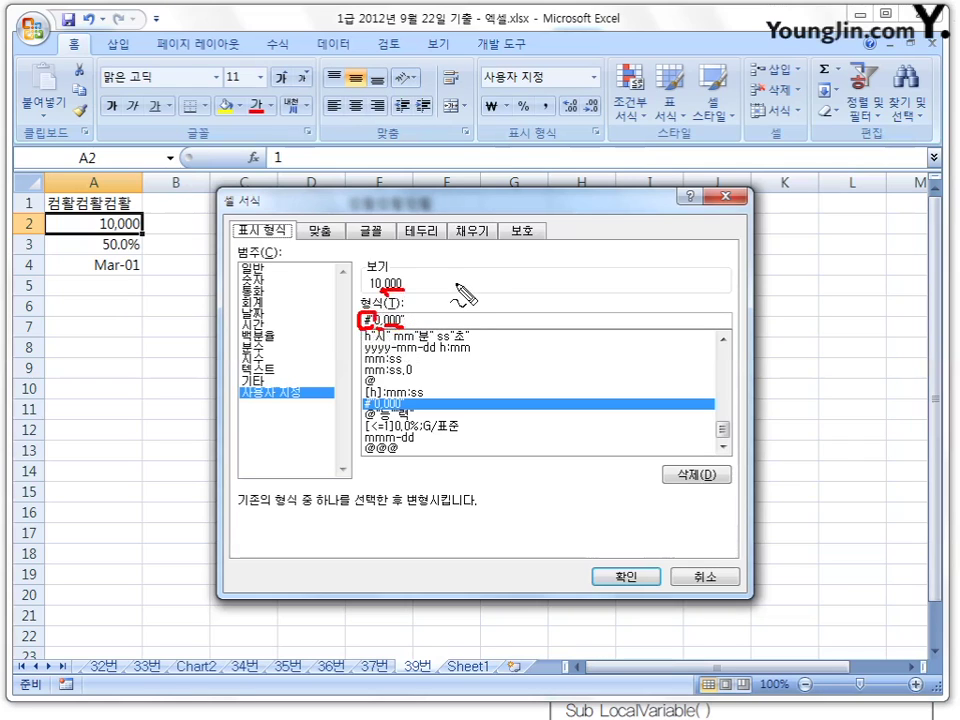
Step: Write 10,000 beside the sample, circle A2's displayed value, and close the annotations and cell format settings without changes
drag(455, 286, 456, 310)
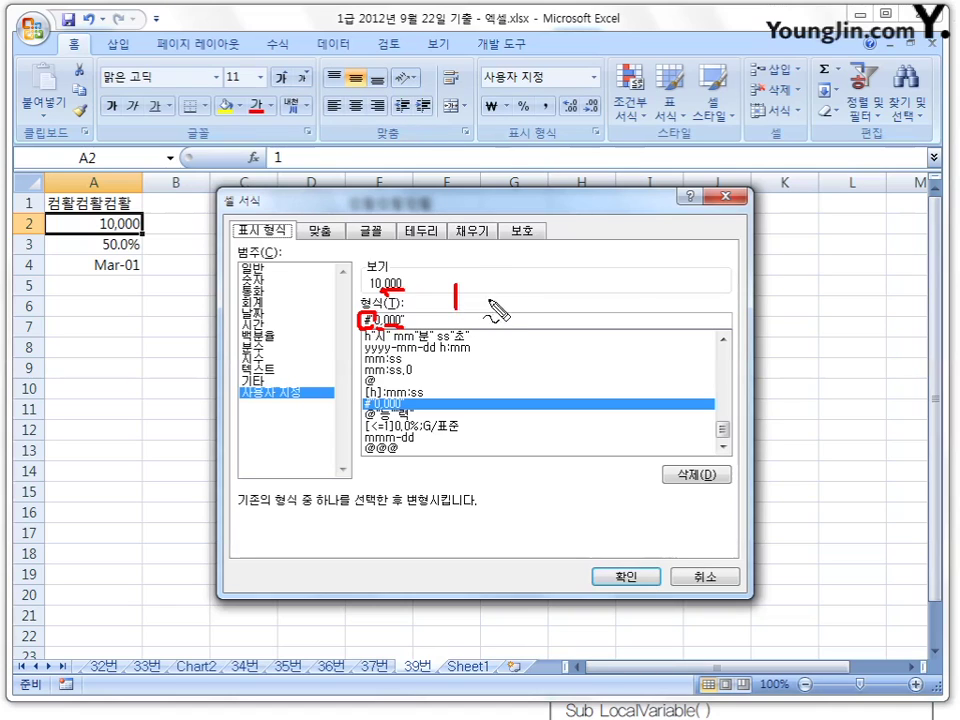
mouse_move(477, 286)
mouse_down()
mouse_move(465, 300)
mouse_move(488, 296)
mouse_move(505, 309)
mouse_move(536, 296)
mouse_move(574, 300)
mouse_up()
mouse_move(140, 213)
mouse_down()
mouse_move(92, 228)
mouse_move(142, 224)
mouse_up()
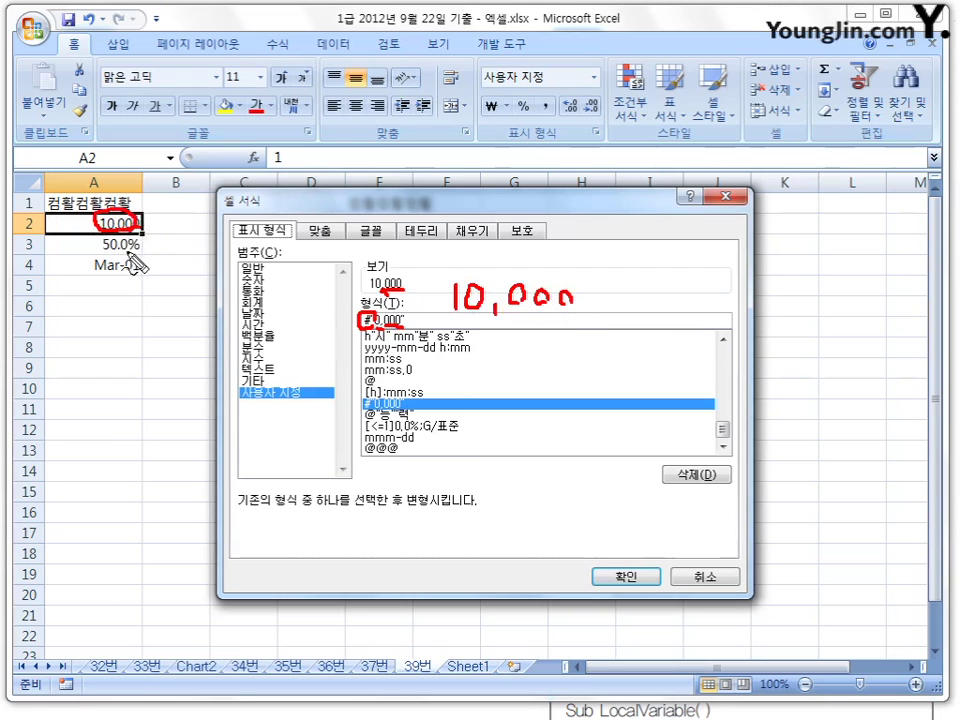
drag(123, 284, 146, 281)
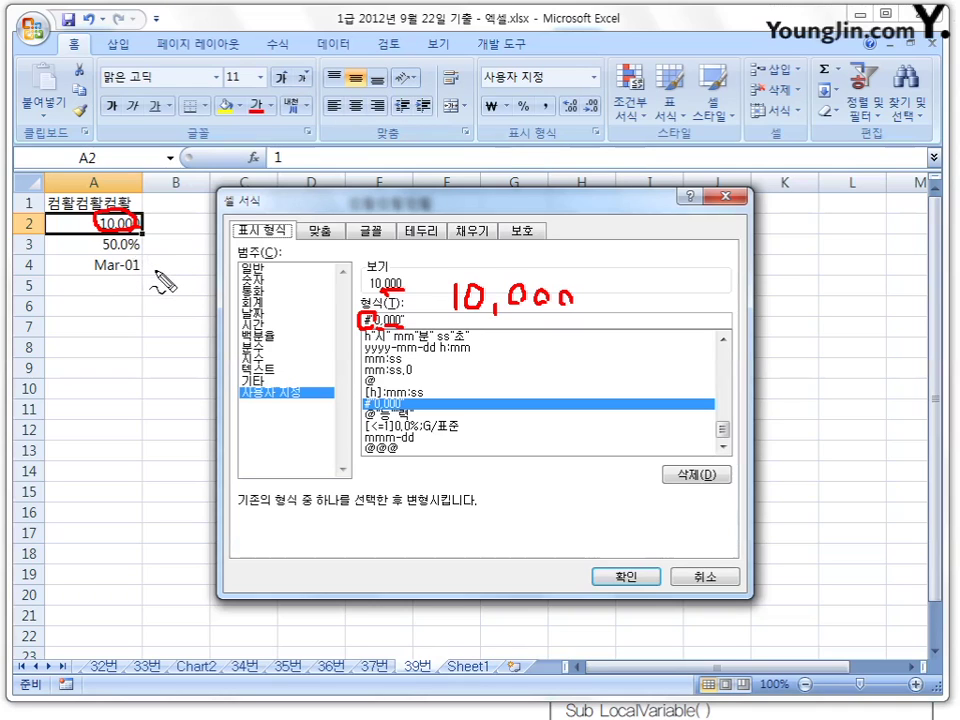
key(Escape)
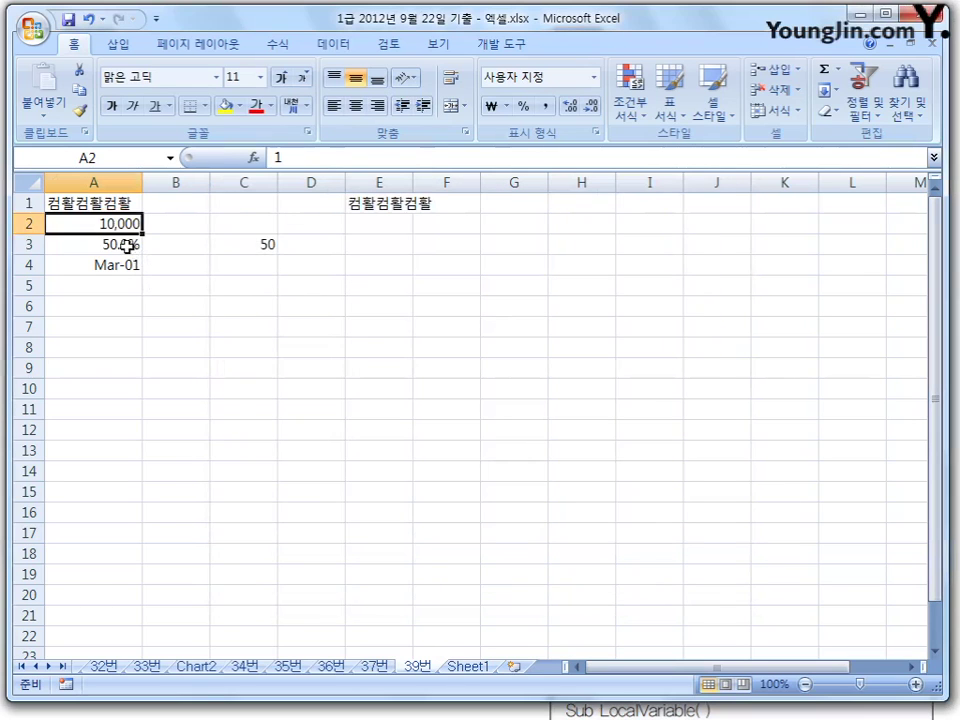
Step: Compare the content of A3 with the formula in C3
click(120, 246)
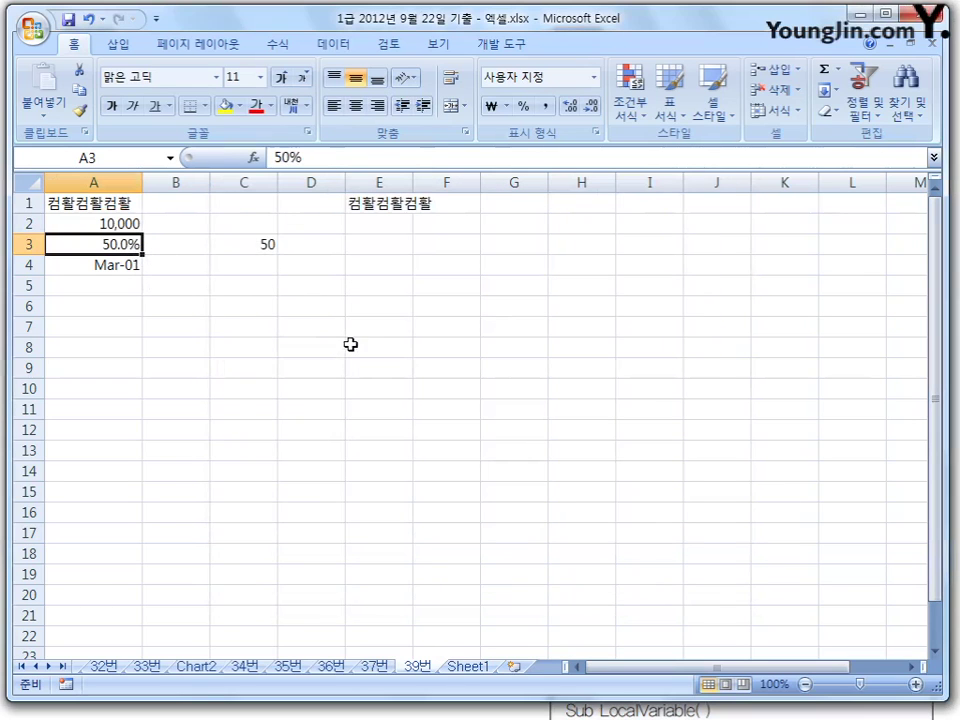
click(264, 244)
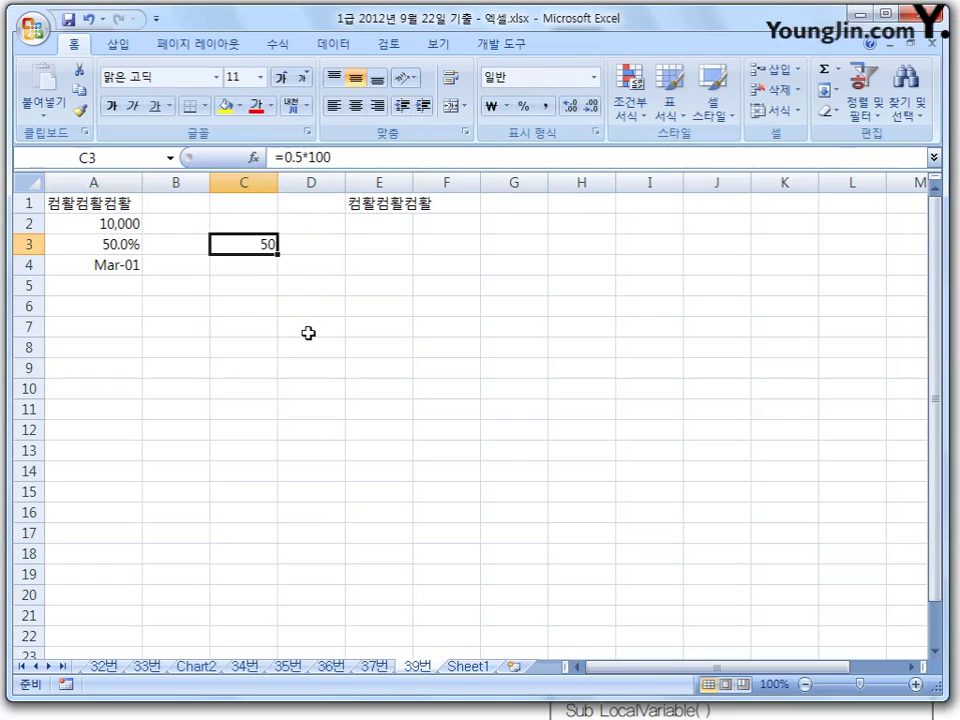
click(131, 246)
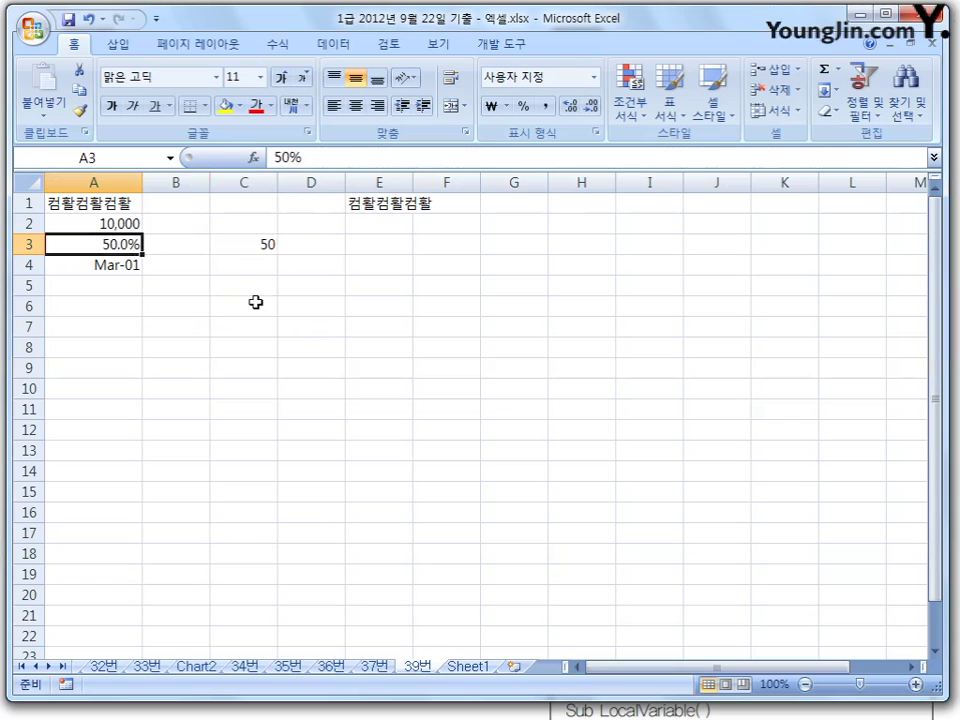
Step: Open A3's custom number format and write [조건] in red beside its format code
key(ctrl+1)
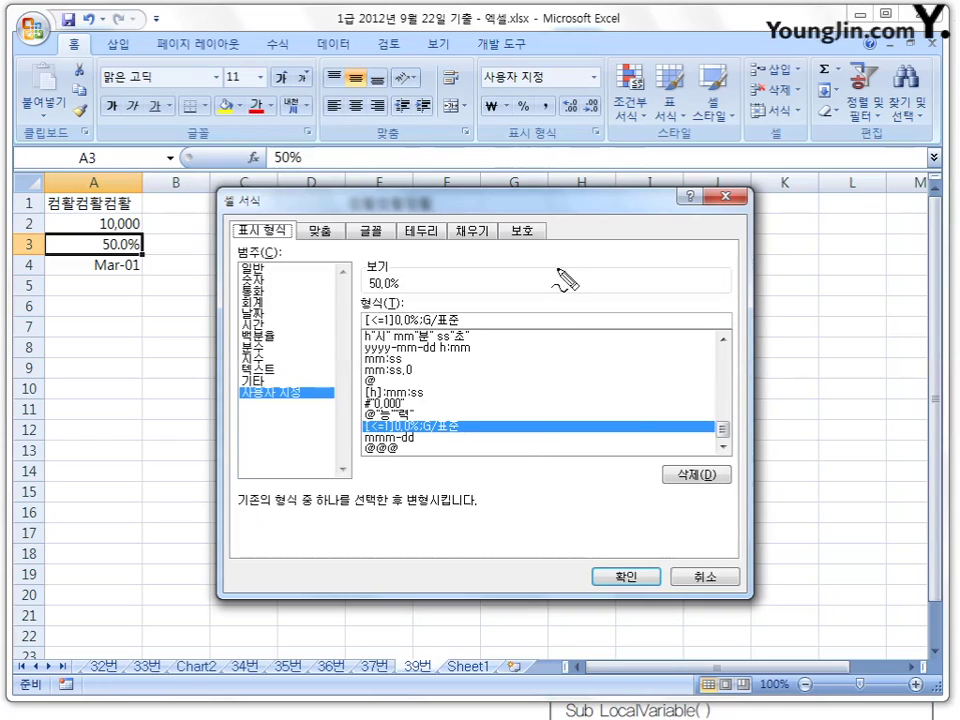
drag(556, 273, 555, 323)
drag(626, 272, 625, 321)
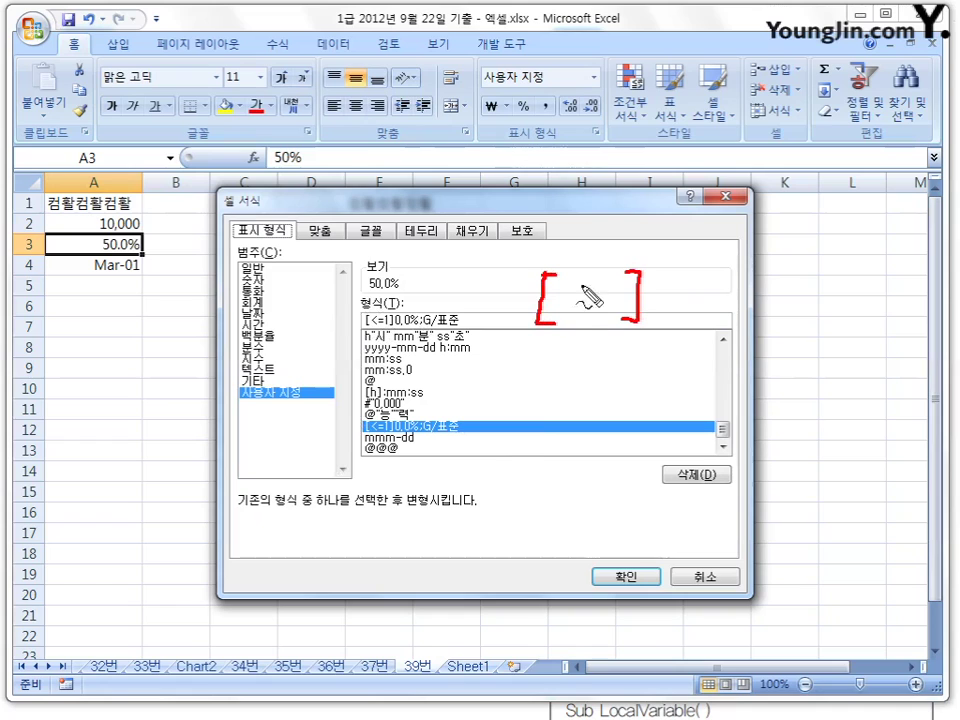
drag(573, 285, 614, 305)
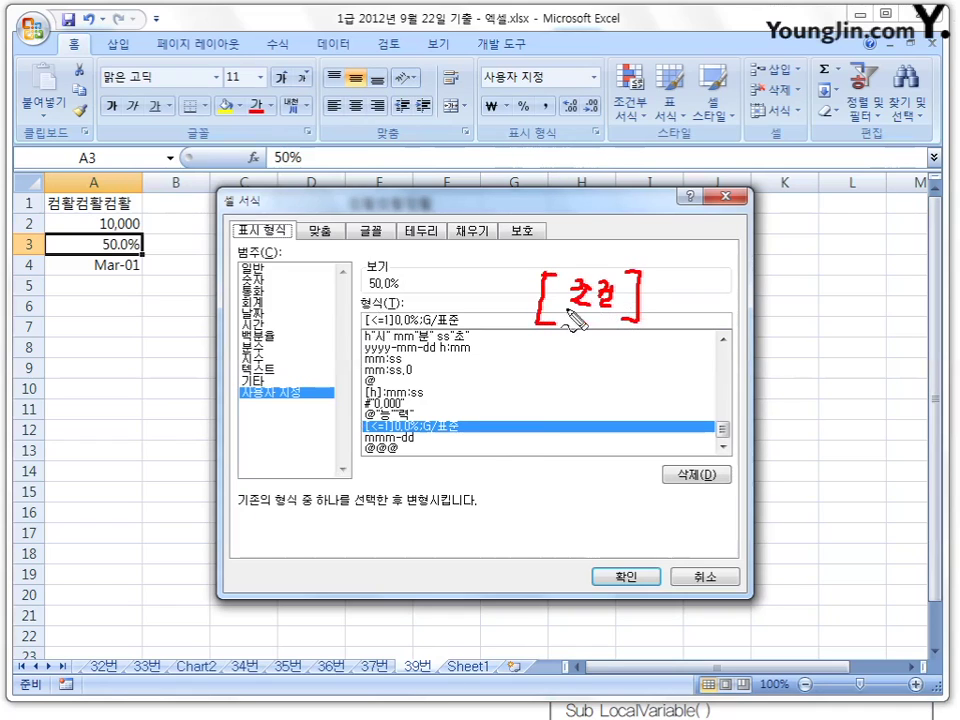
Step: Underline <=1 and 0.0% in A3's format code and draw an arrow pointing at the percent sign
drag(367, 325, 378, 325)
drag(384, 380, 409, 378)
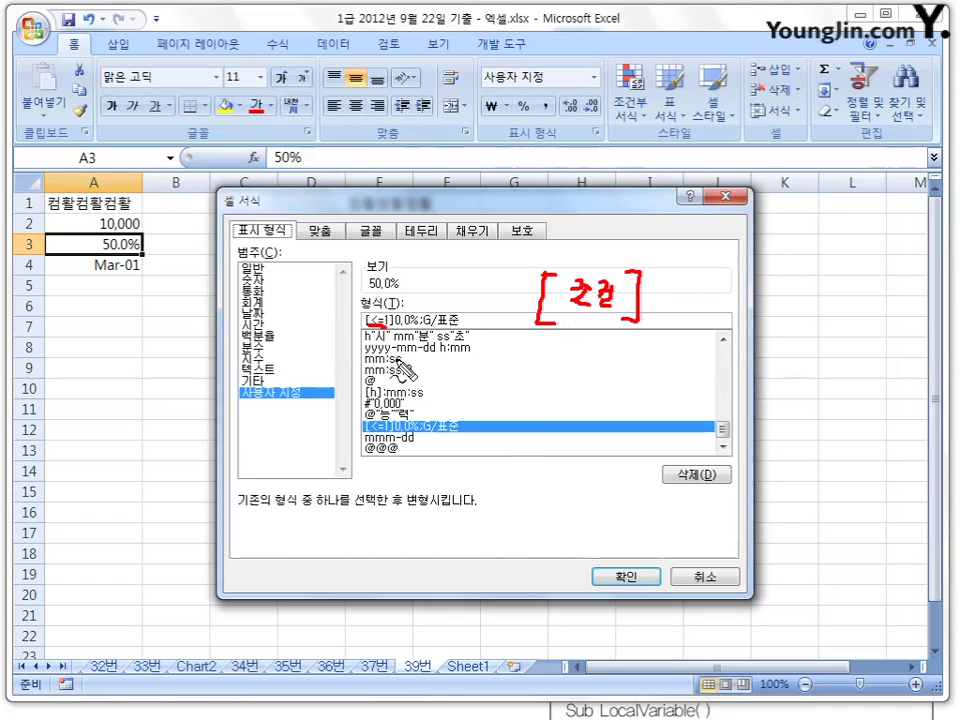
key(ctrl+z)
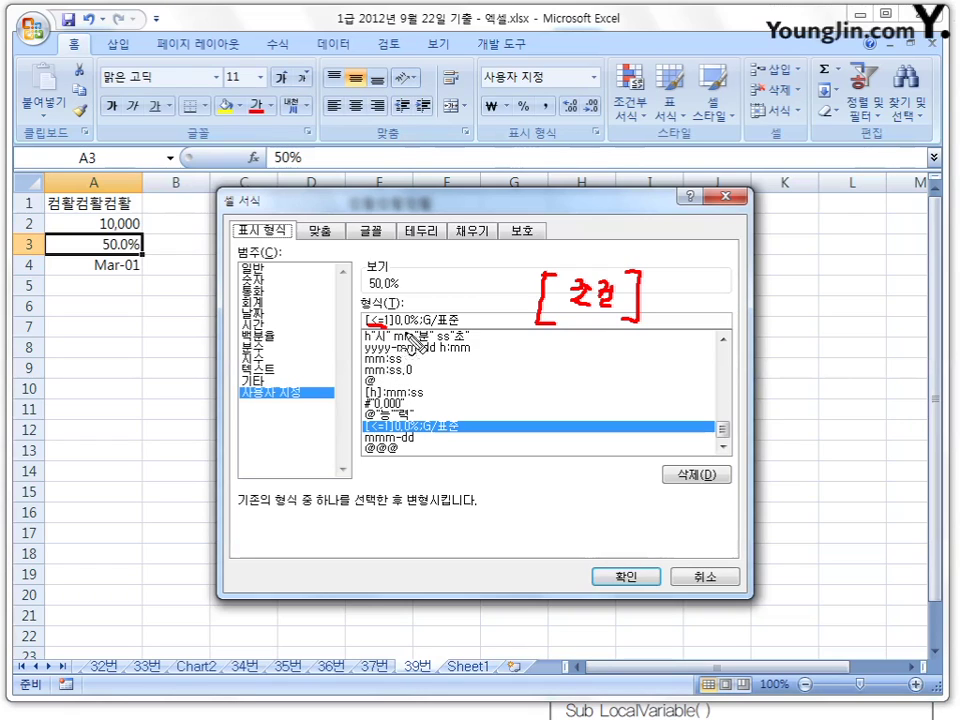
drag(398, 323, 418, 323)
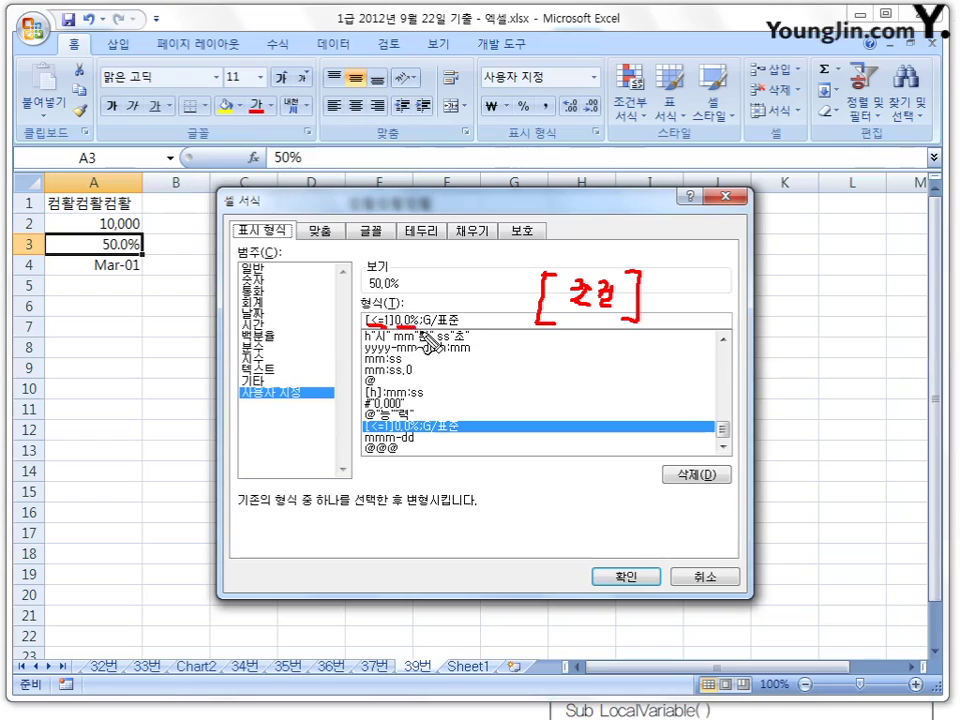
mouse_move(436, 279)
mouse_down()
mouse_move(428, 310)
mouse_move(427, 302)
mouse_up()
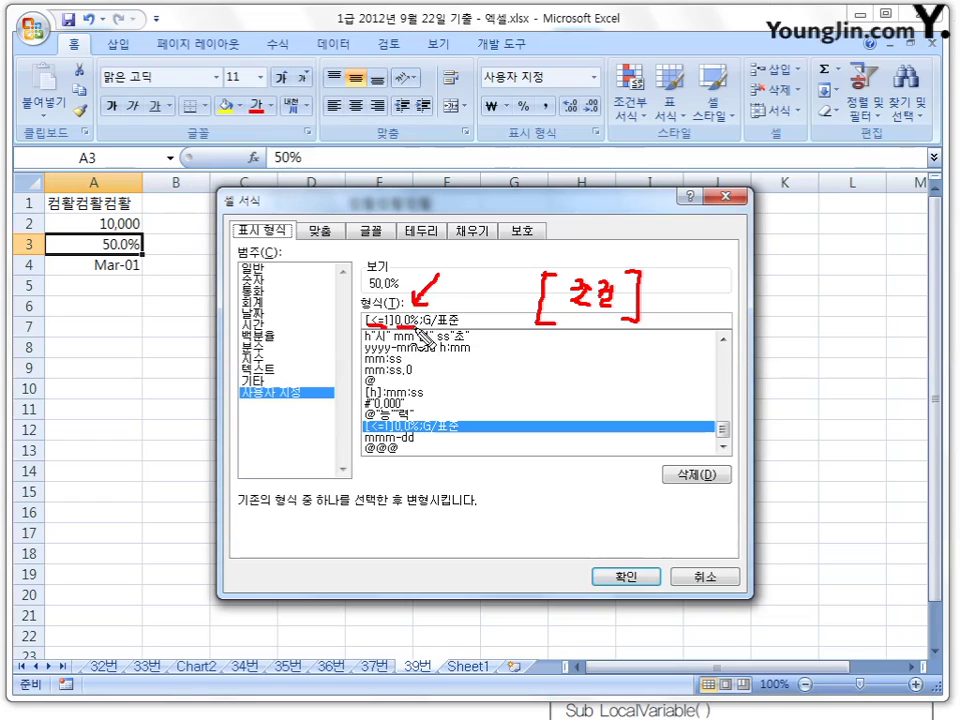
Step: Write *100 and 50.0% over the format list, clear the annotations, and close the cell format settings without changes
drag(524, 370, 541, 368)
mouse_move(530, 363)
mouse_down()
mouse_move(538, 383)
mouse_move(560, 383)
mouse_up()
drag(572, 373, 599, 371)
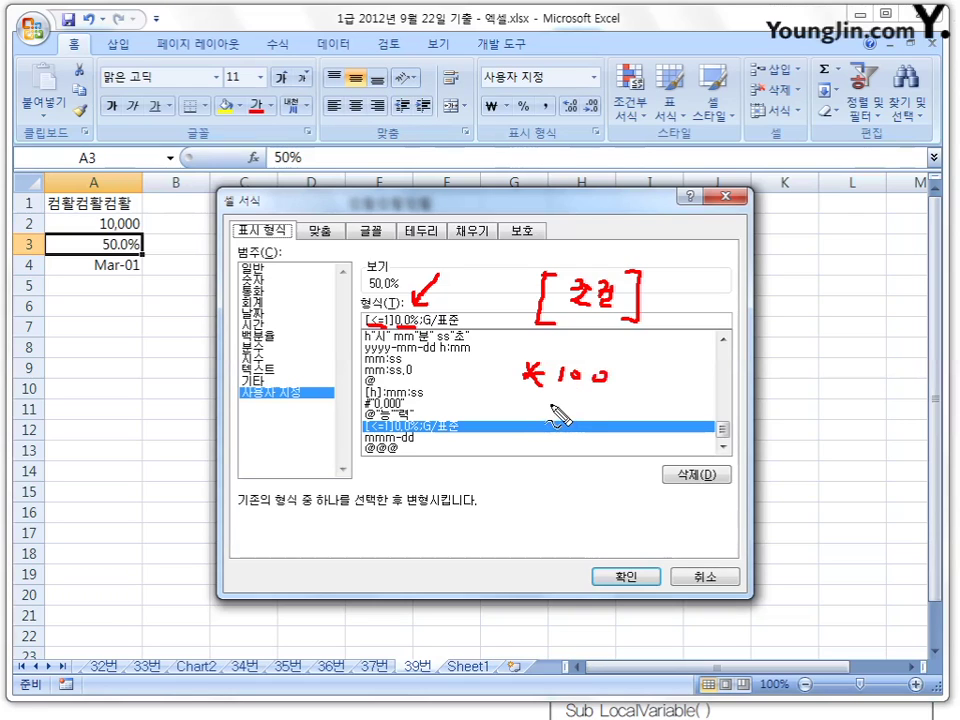
mouse_move(532, 409)
mouse_down()
mouse_move(545, 432)
mouse_move(554, 412)
mouse_up()
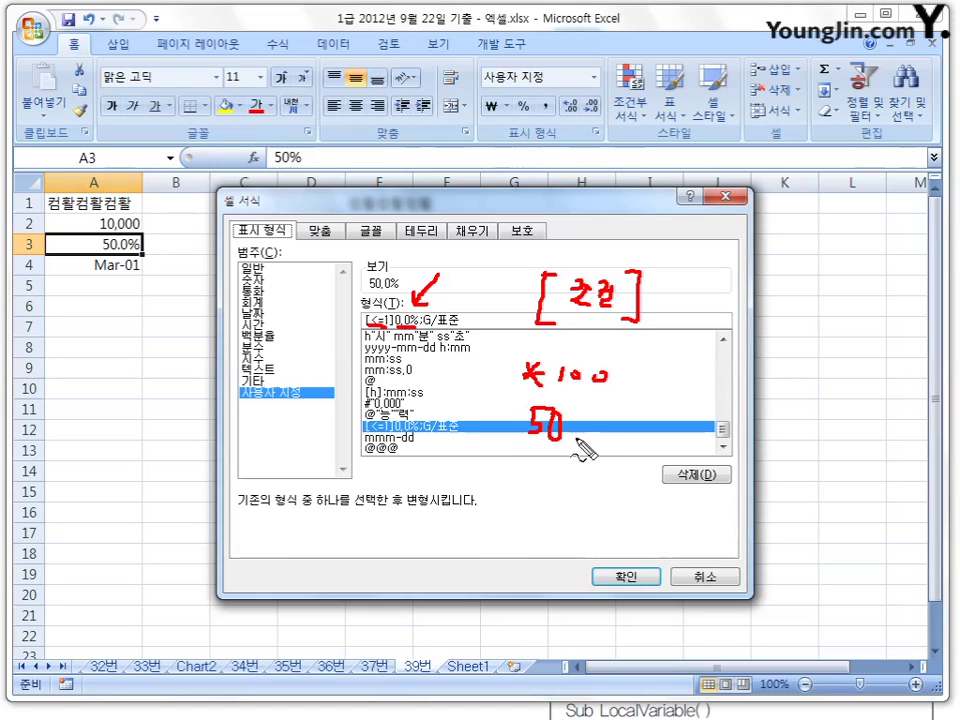
drag(561, 433, 602, 414)
mouse_move(657, 395)
mouse_down()
mouse_move(628, 457)
mouse_move(640, 428)
mouse_up()
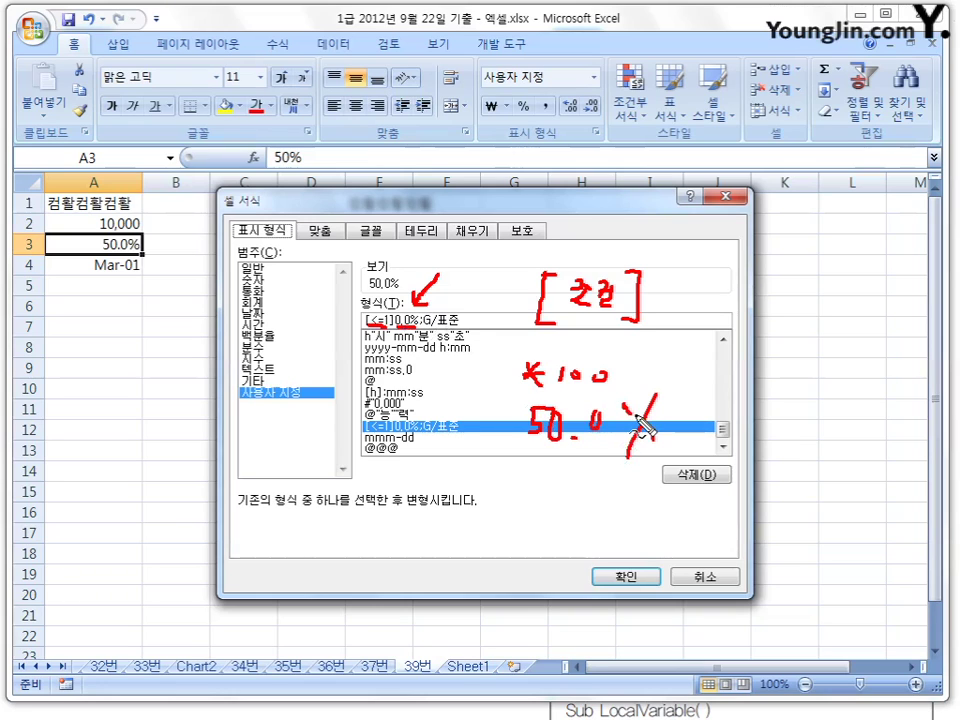
key(Escape)
click(700, 578)
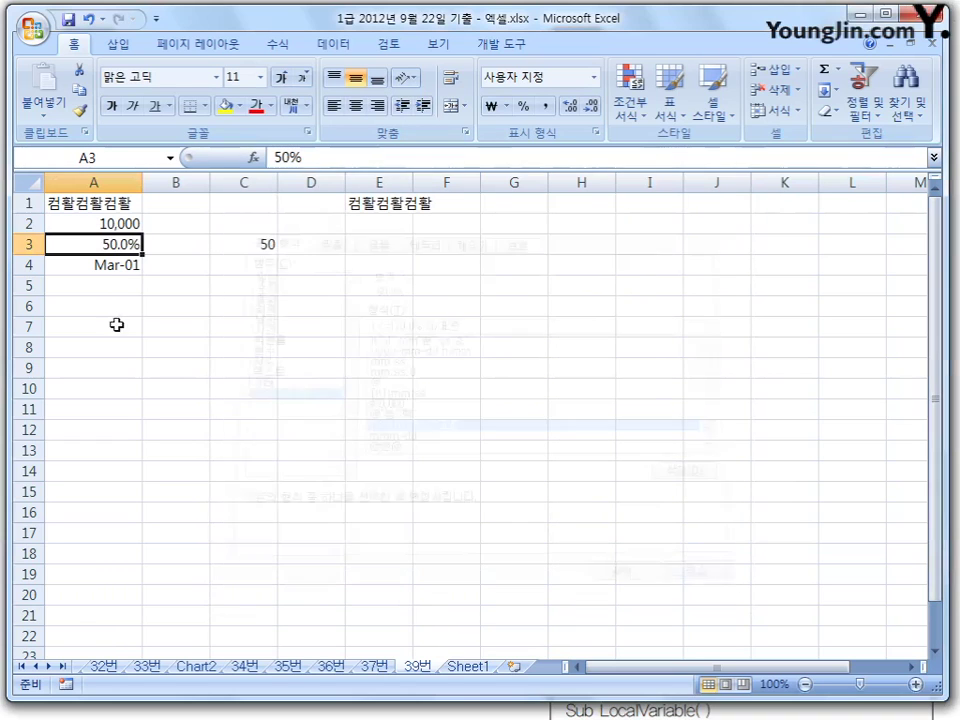
Step: Examine A4's custom number format mmm-dd, circling Mar, 01 and dd in red, and close the cell format settings without changes
click(126, 265)
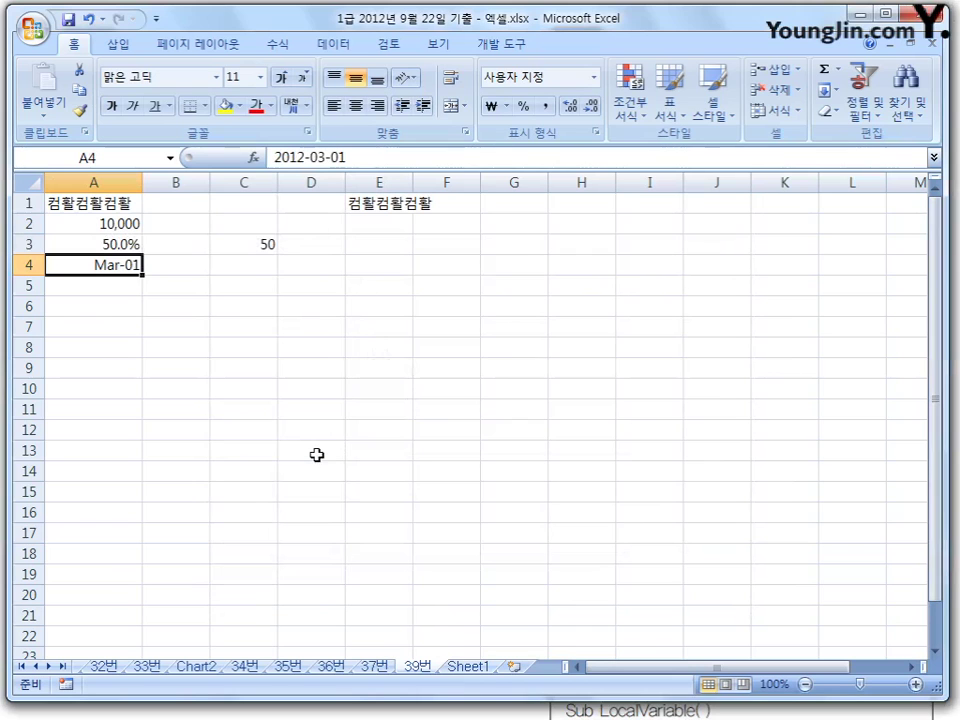
key(ctrl+1)
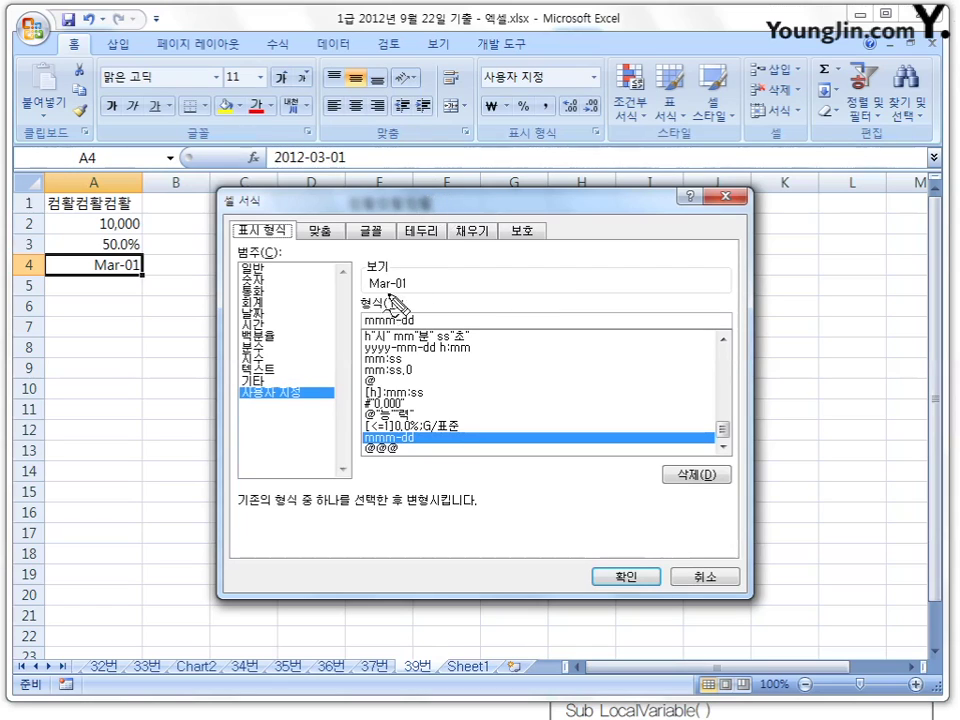
mouse_move(388, 276)
mouse_down()
mouse_move(372, 278)
mouse_move(390, 288)
mouse_up()
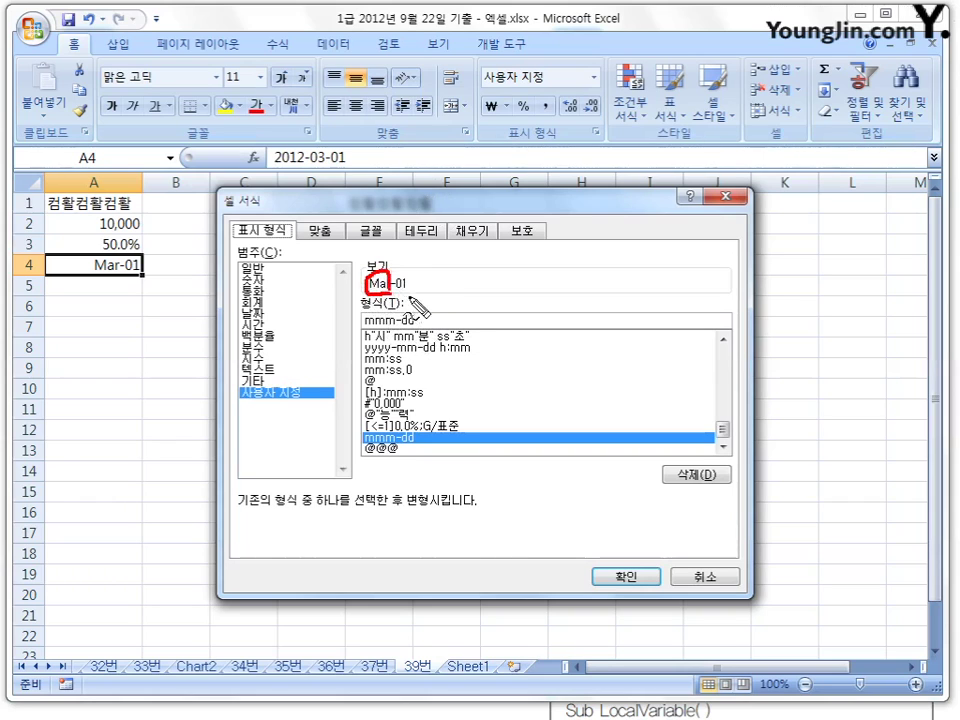
drag(410, 299, 400, 276)
drag(402, 322, 416, 312)
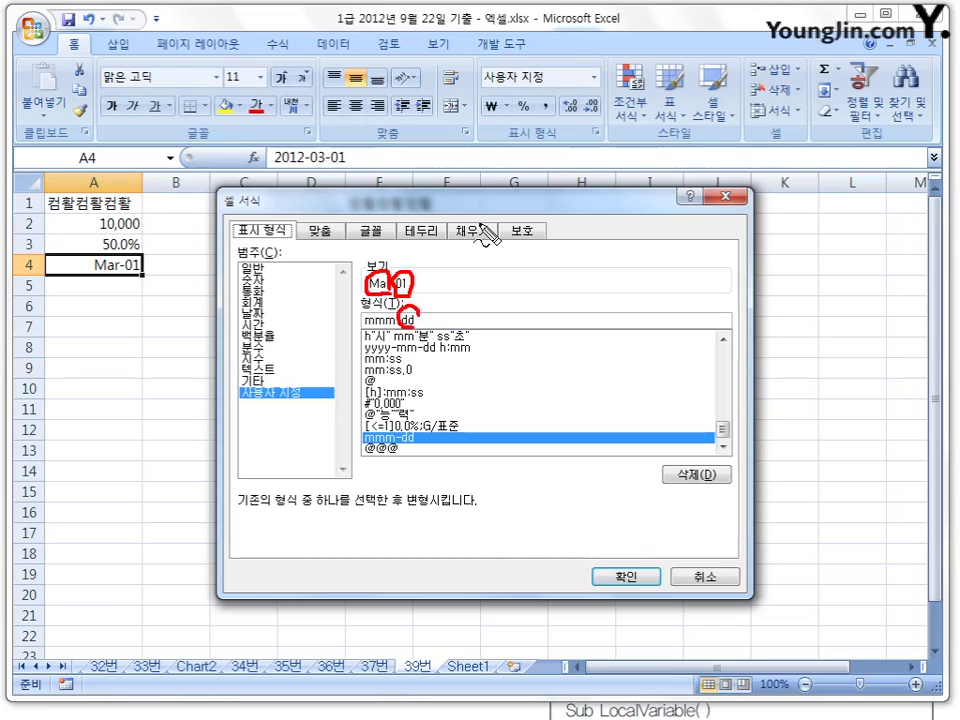
key(Escape)
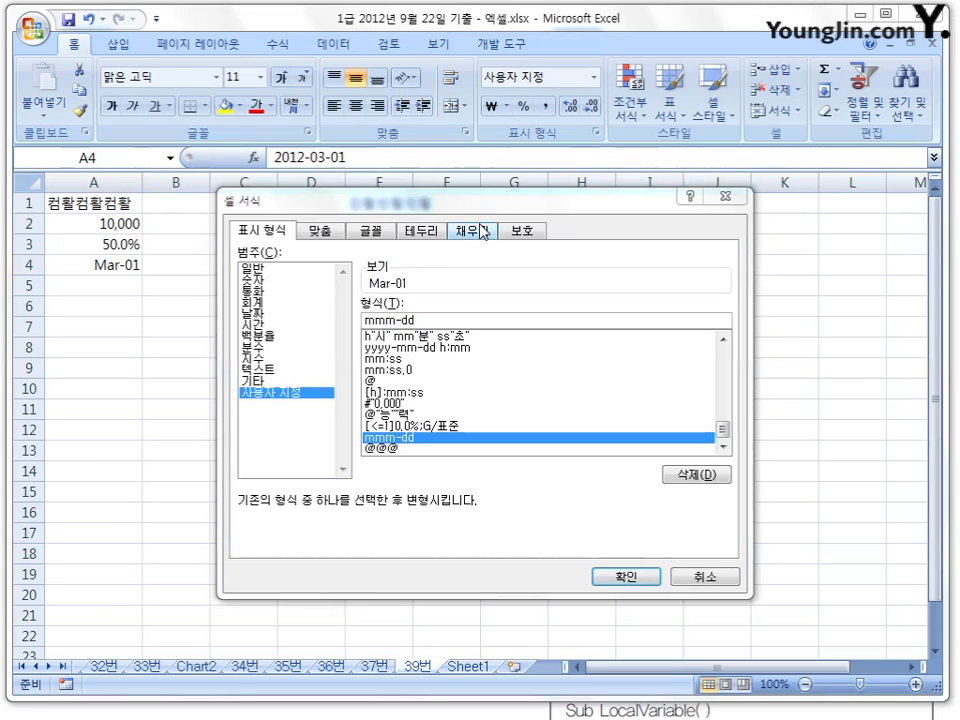
click(705, 577)
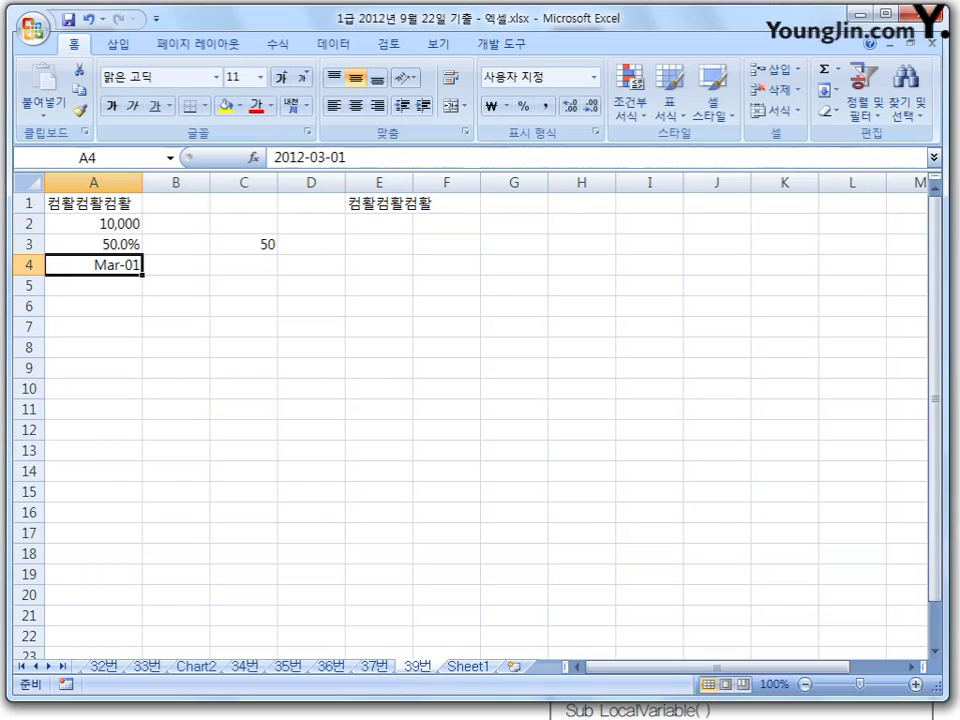